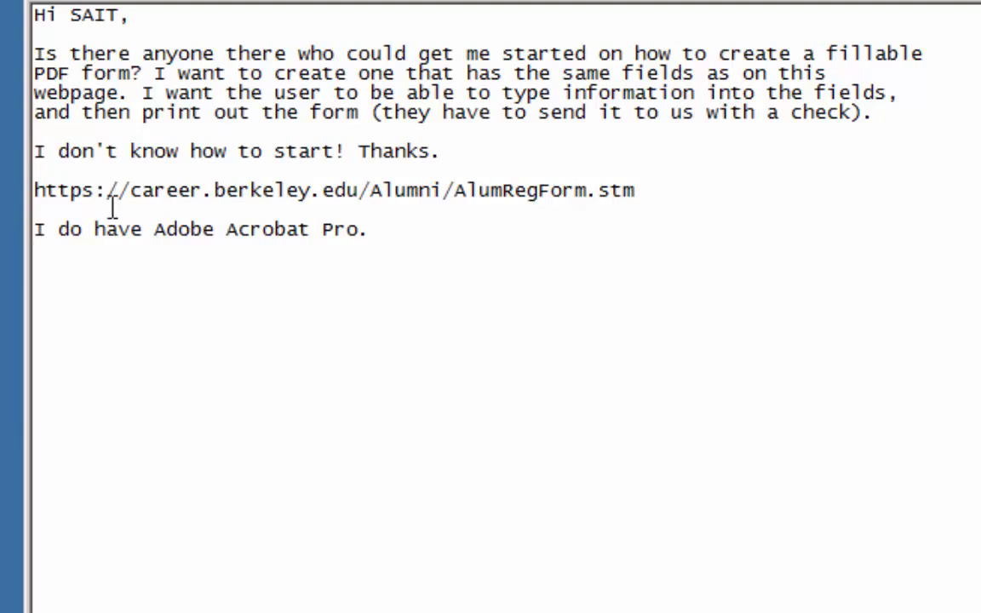
Switch to the alumni registration webpage and examine all its form fields, from the instructions down to Form of Payment.
key("alt+Tab")
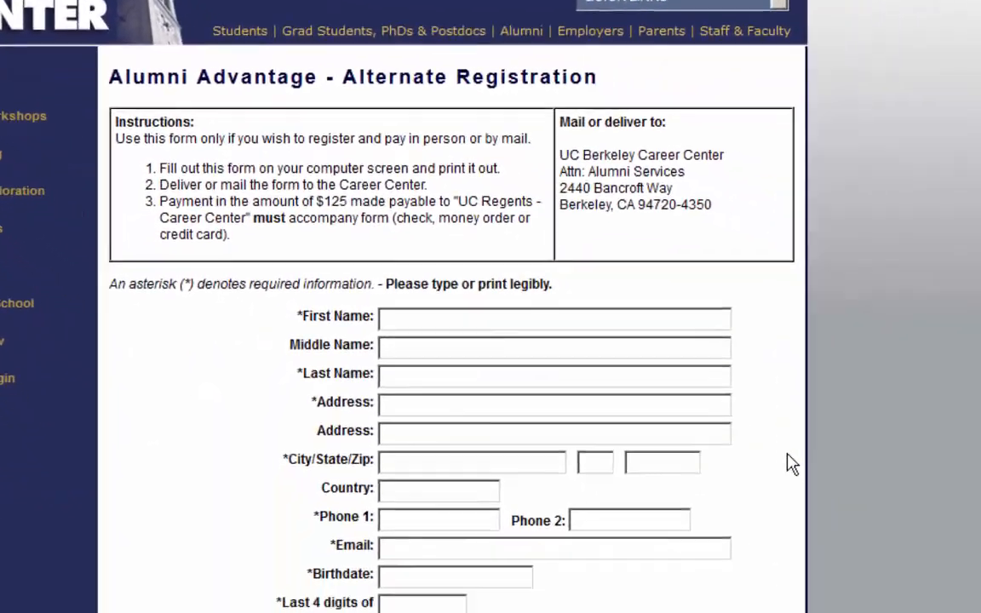
scroll(687, 409, "down", 6)
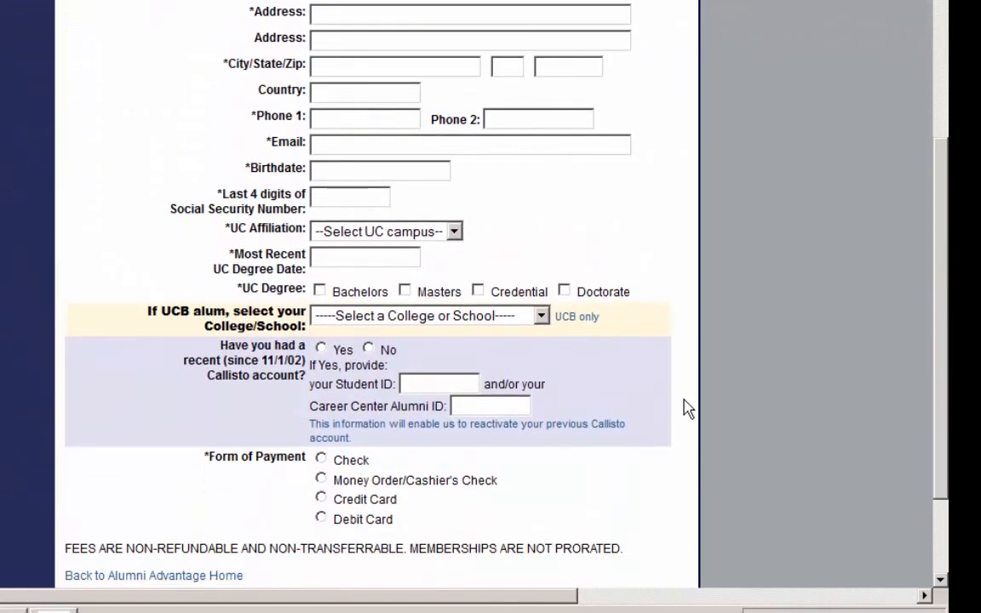
scroll(688, 407, "up", 3)
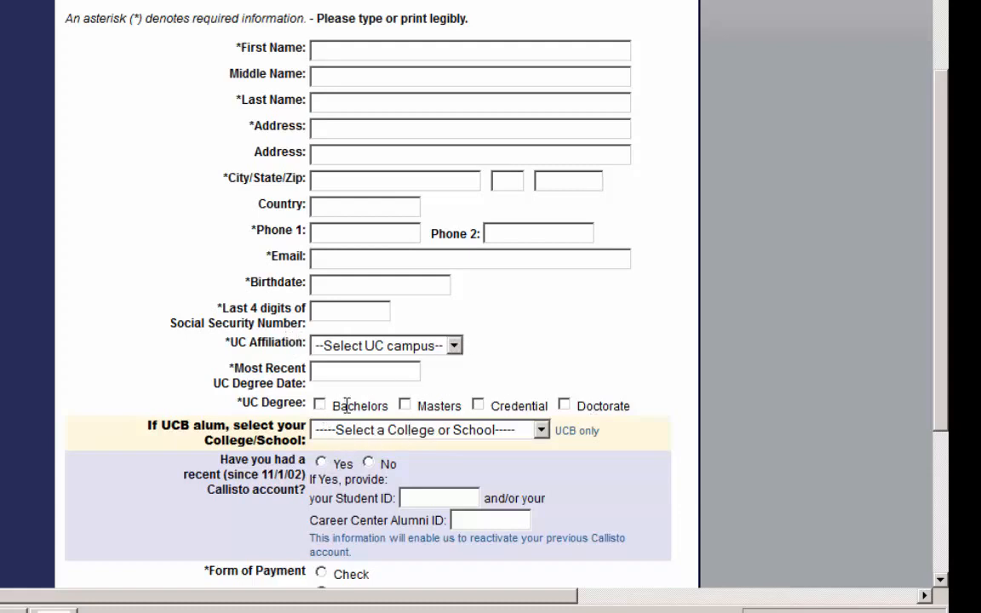
scroll(315, 469, "down", 5)
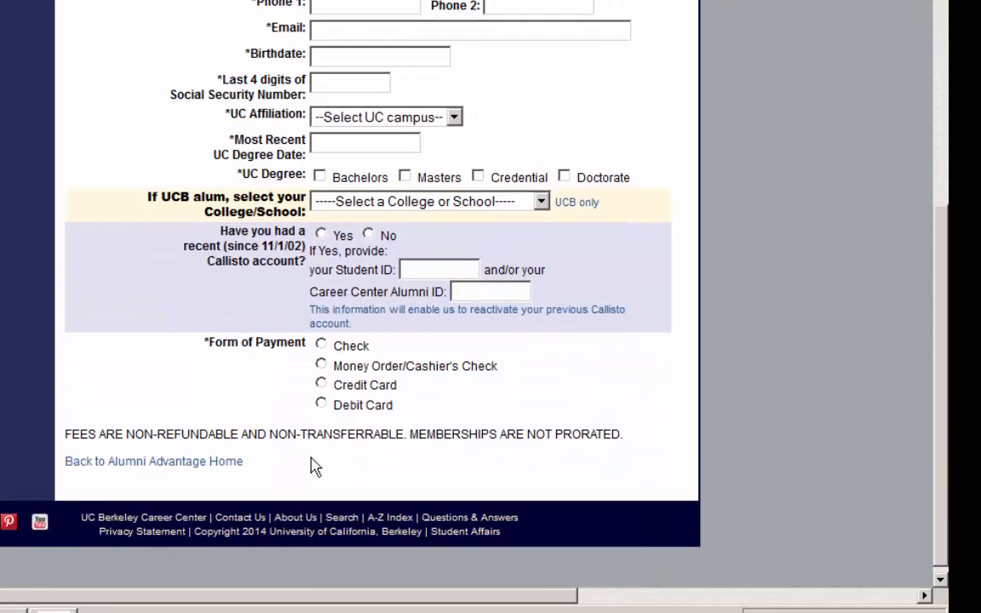
scroll(360, 420, "up", 8)
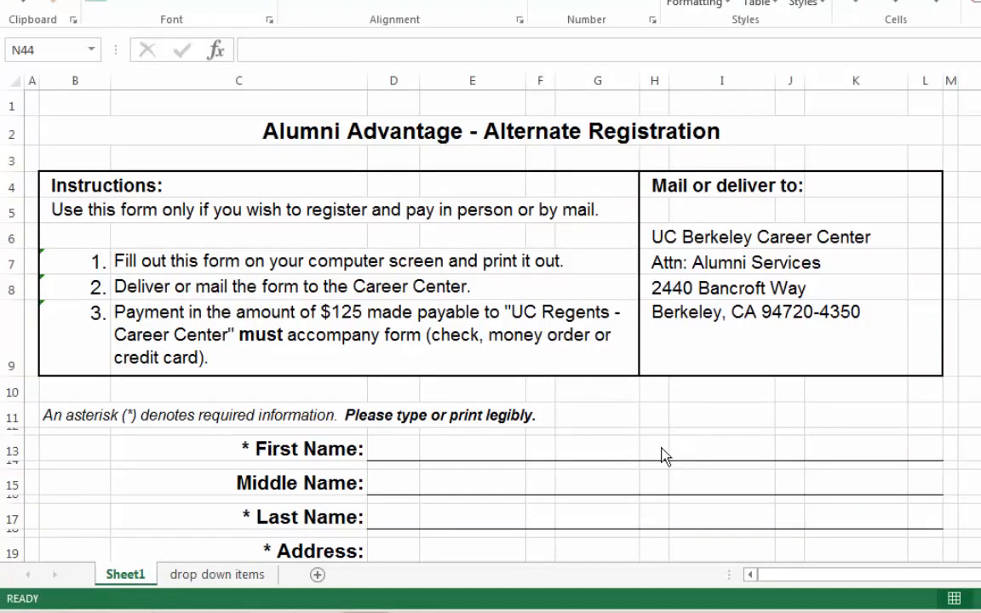
Review the Excel version of the registration form, checking the instruction box and the labelled entry lines.
scroll(591, 459, "down", 4)
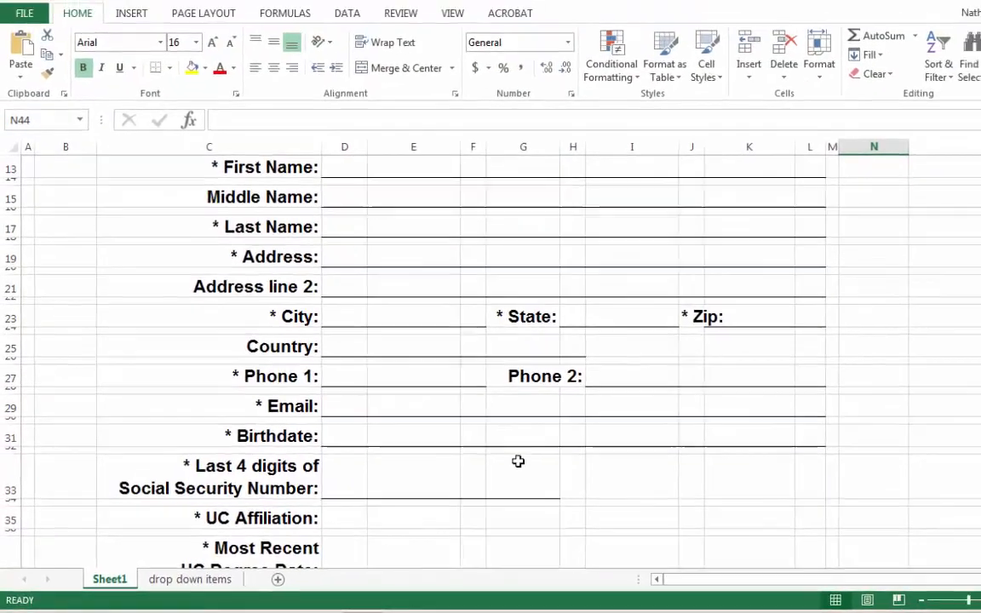
scroll(486, 352, "up", 4)
scroll(486, 352, "down", 4)
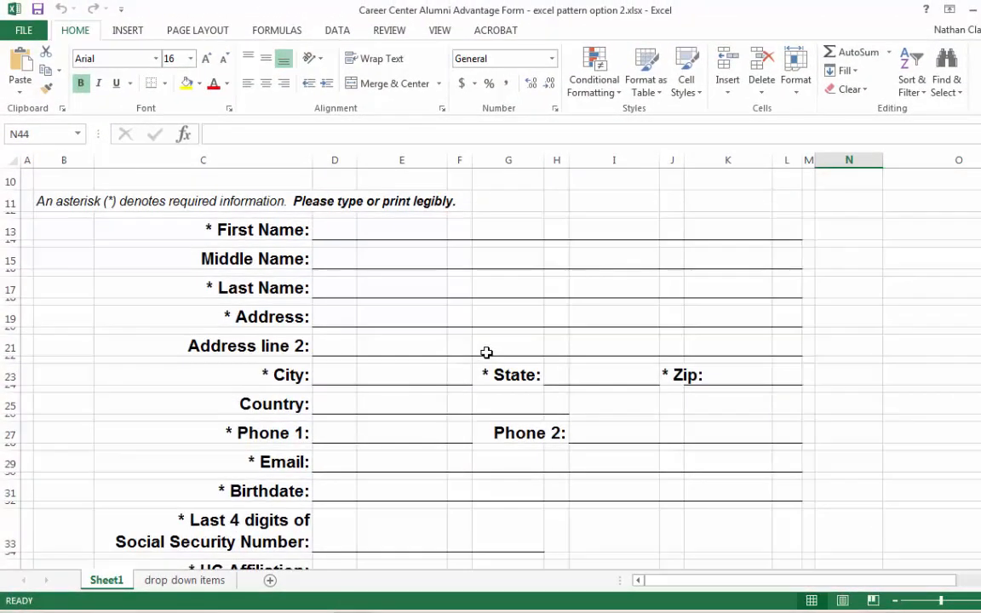
scroll(480, 388, "up", 2)
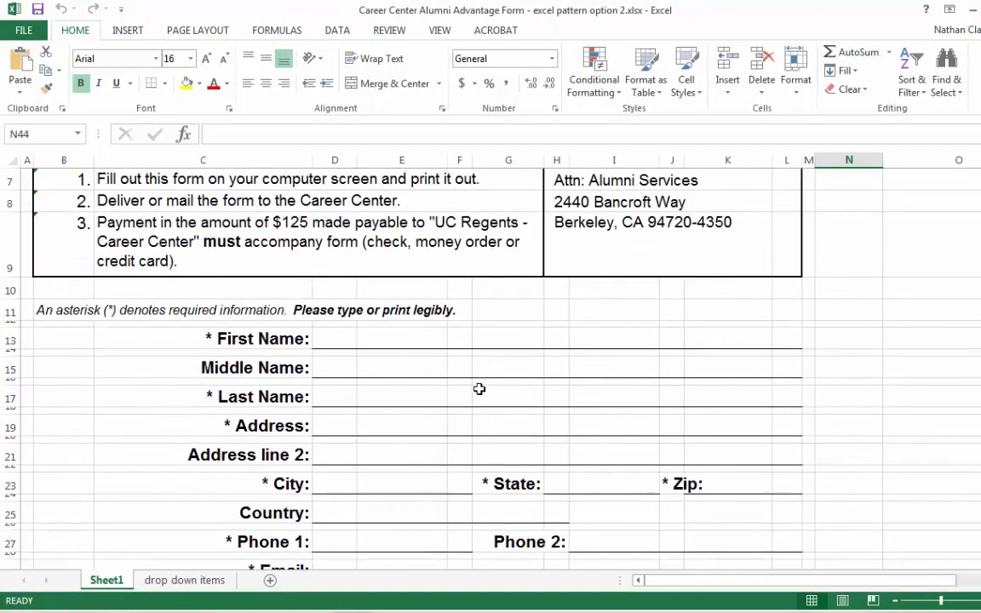
View the border styles available for the First Name entry line, selecting its cells from D13 across row 13.
left_click(275, 338)
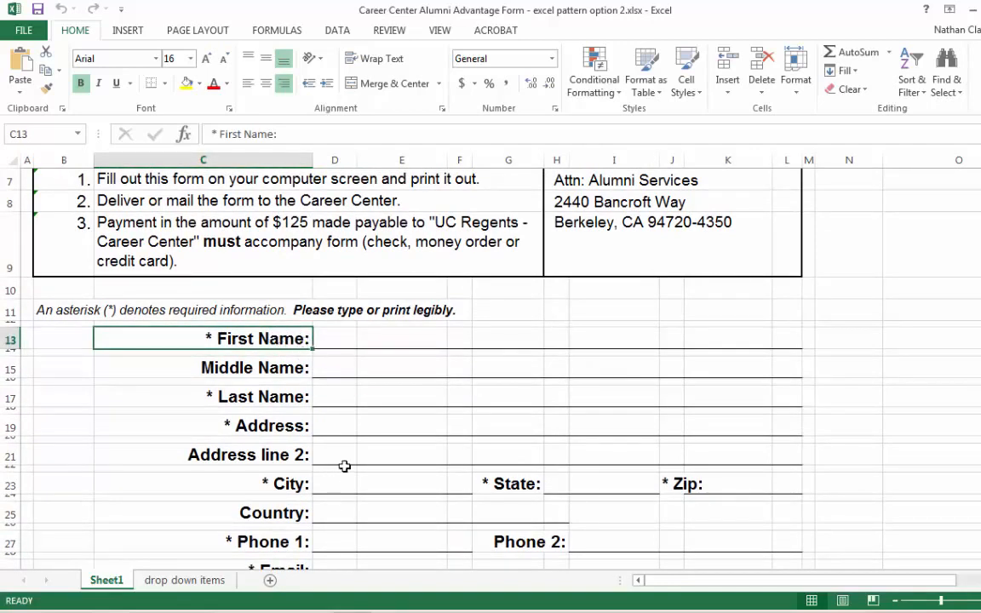
left_click(335, 346)
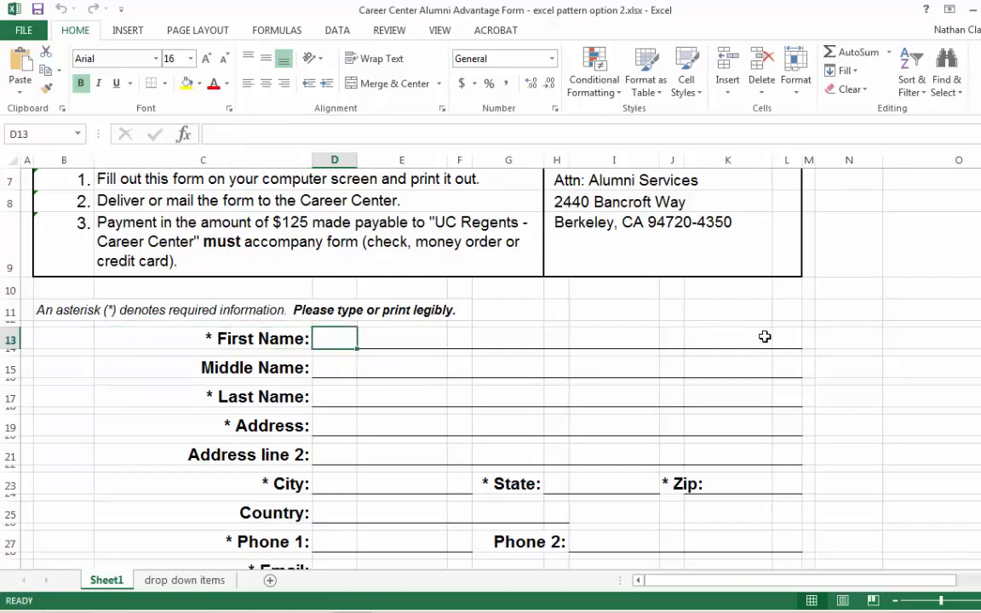
key("shift+Right")
key("shift+Right")
key("shift+Right")
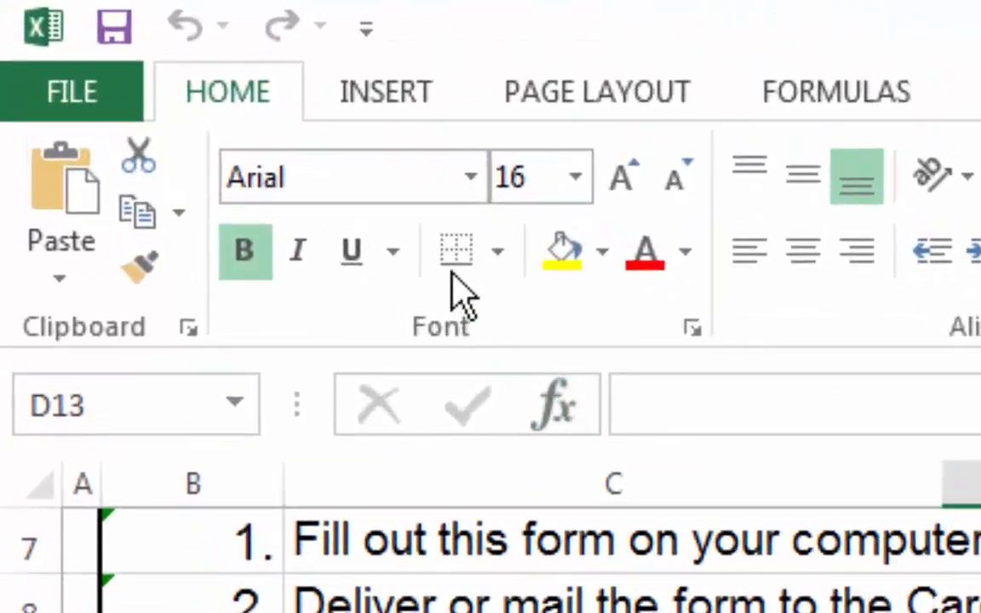
left_click(500, 249)
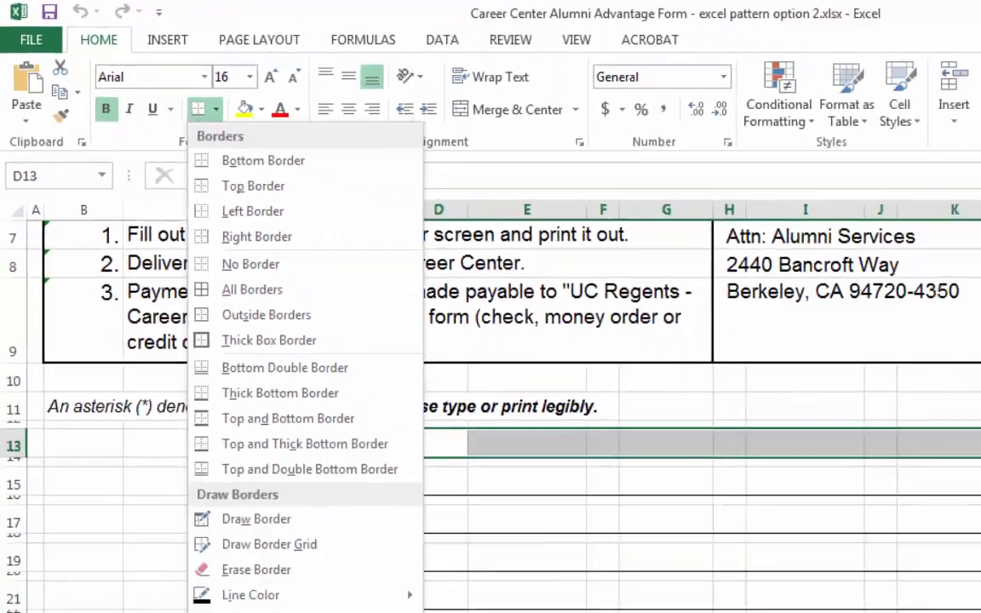
left_click(562, 372)
left_click(746, 379)
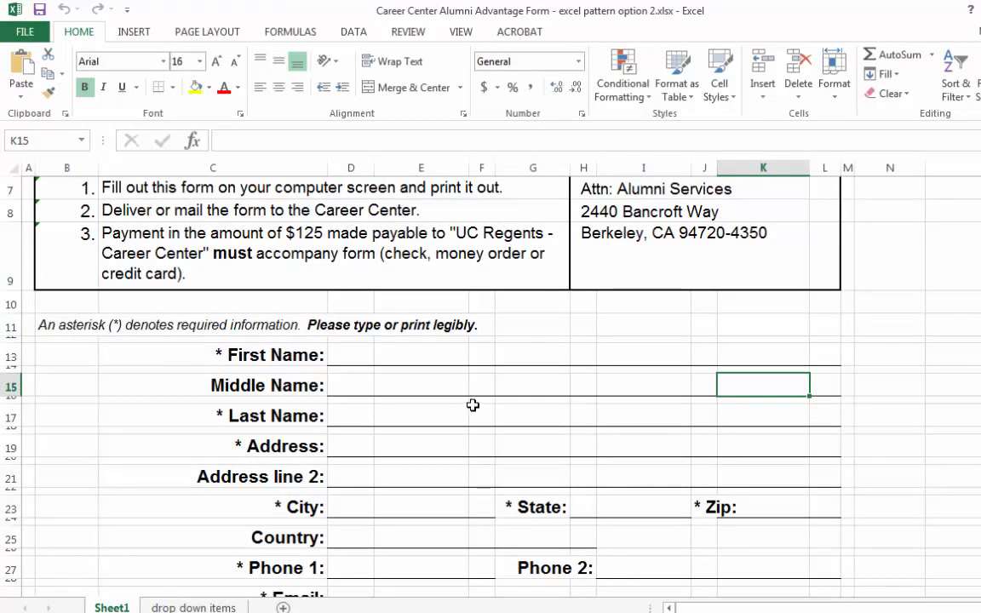
Examine how the Zip label in row 23 sits against cell K23 and its underline.
left_click(884, 384)
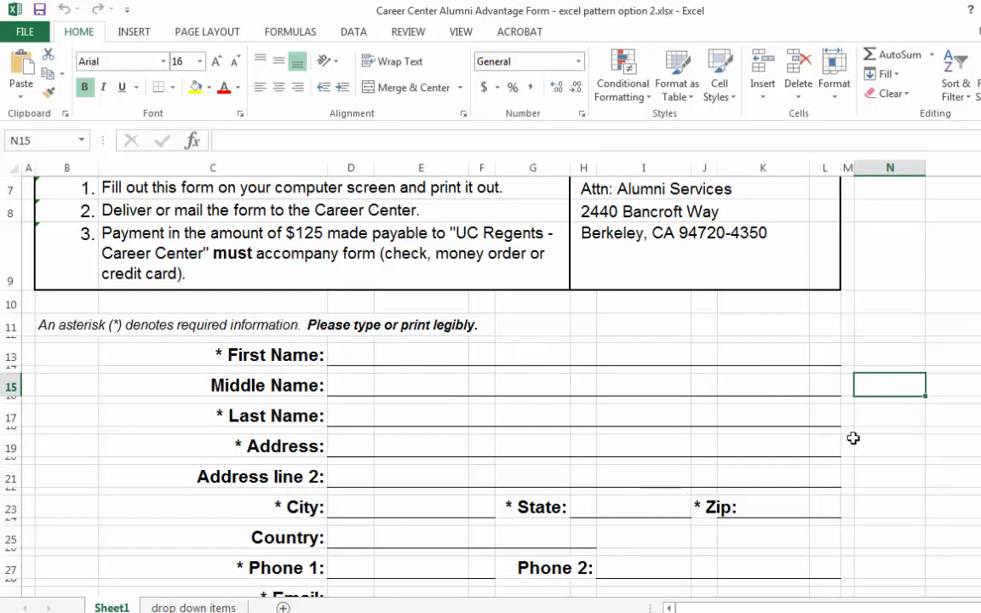
scroll(935, 533, "down", 2)
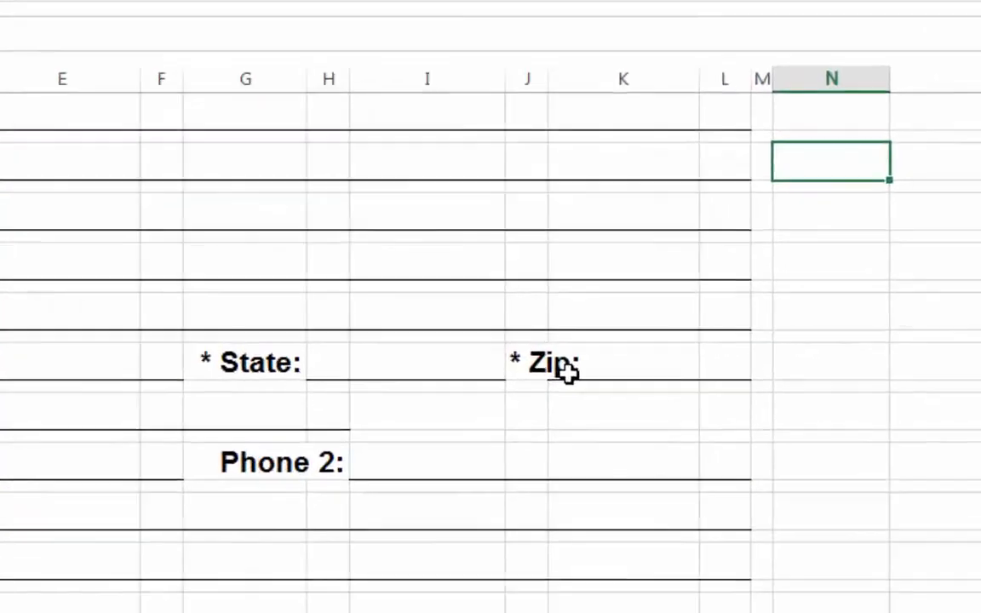
left_click(569, 370)
left_click(853, 385)
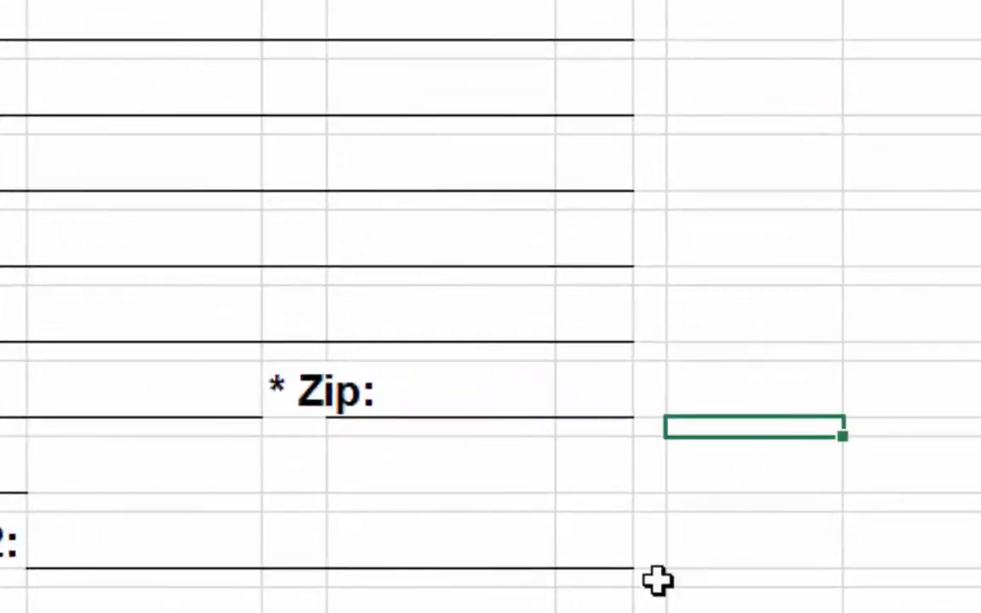
left_click(475, 392)
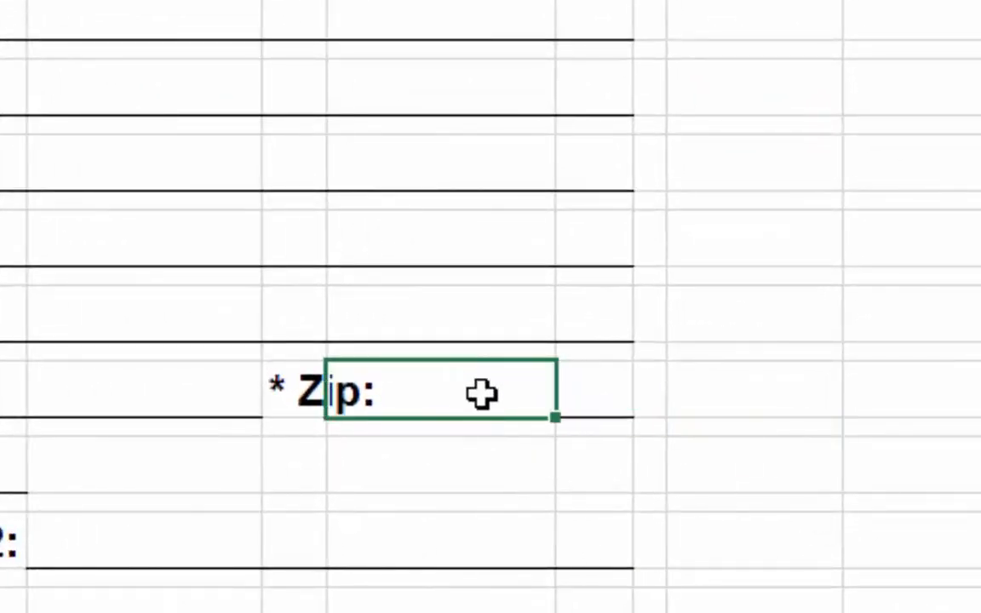
scroll(481, 392, "up", 3)
scroll(360, 466, "down", 3)
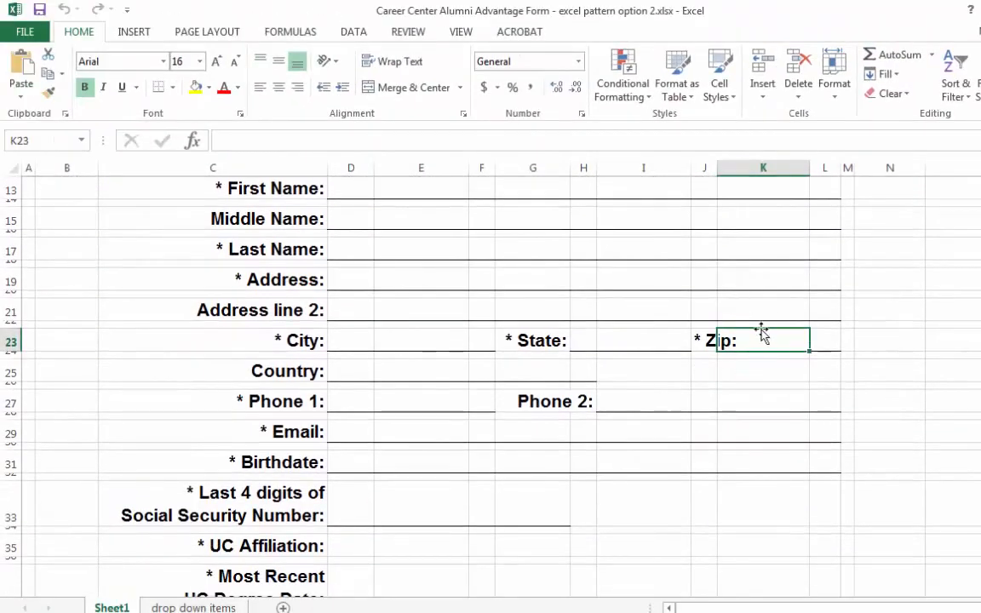
scroll(753, 395, "up", 4)
scroll(753, 396, "down", 7)
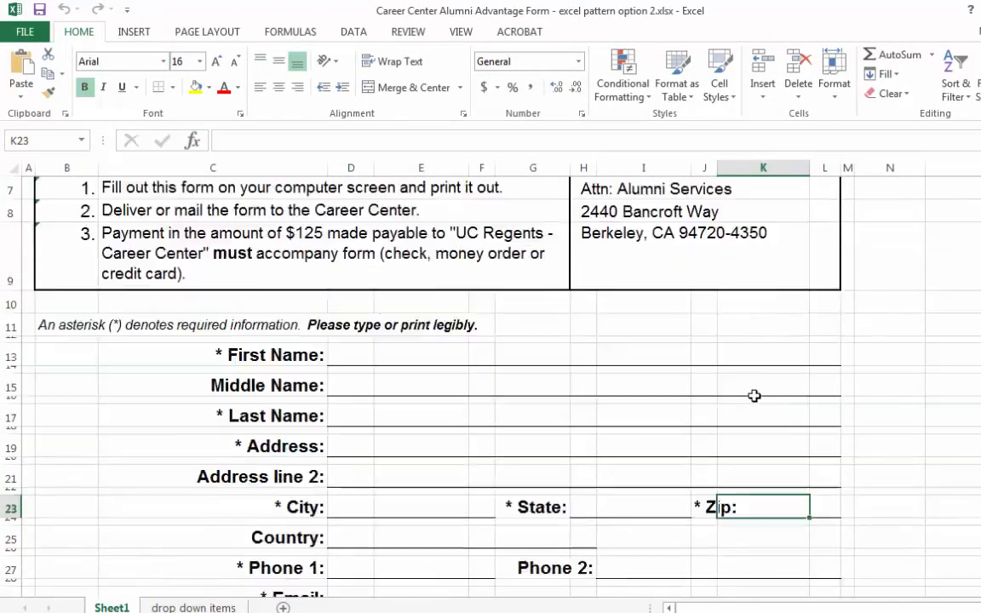
scroll(753, 396, "down", 1)
scroll(687, 252, "up", 2)
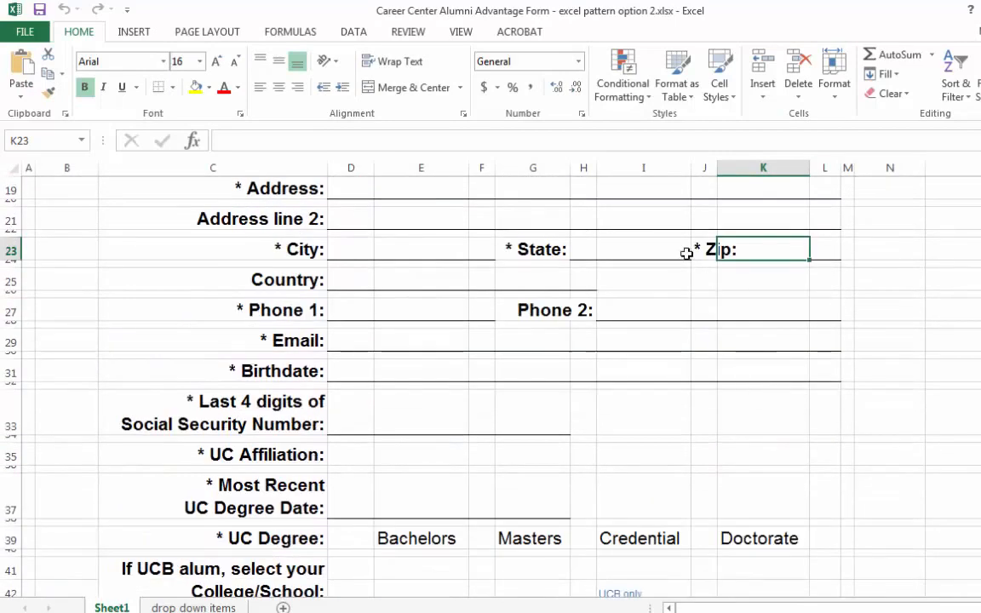
Compare the column J cells at the Zip label in row 23 and before the Doctorate option in row 39.
left_click(705, 255)
left_click(705, 538)
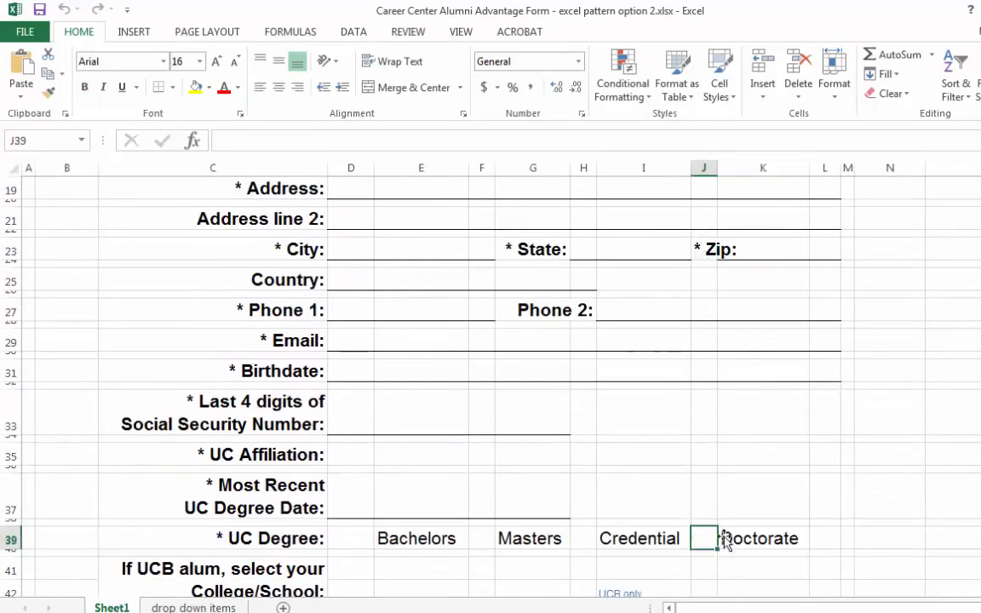
scroll(734, 554, "down", 3)
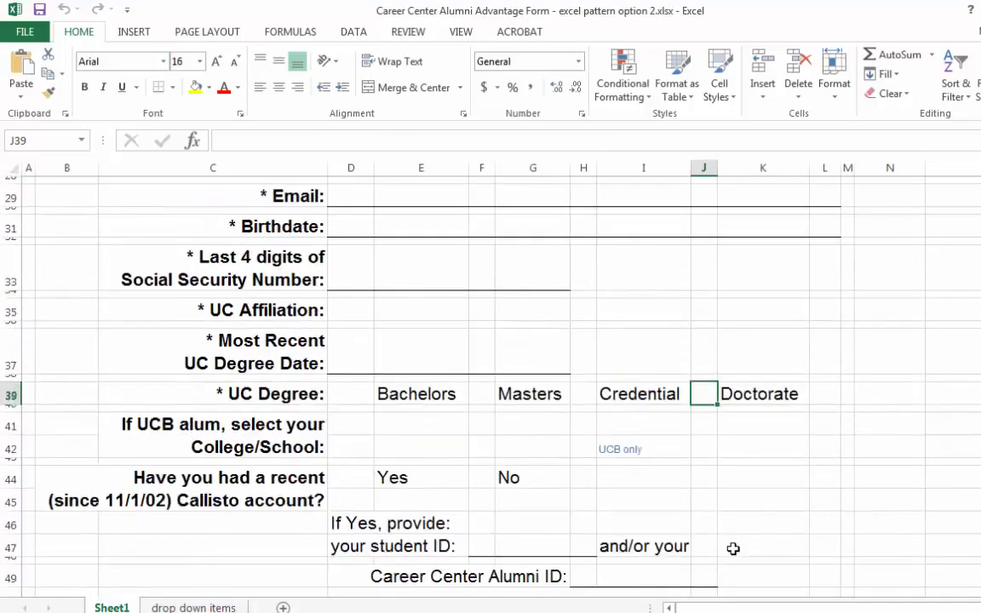
scroll(733, 549, "up", 5)
scroll(756, 351, "up", 4)
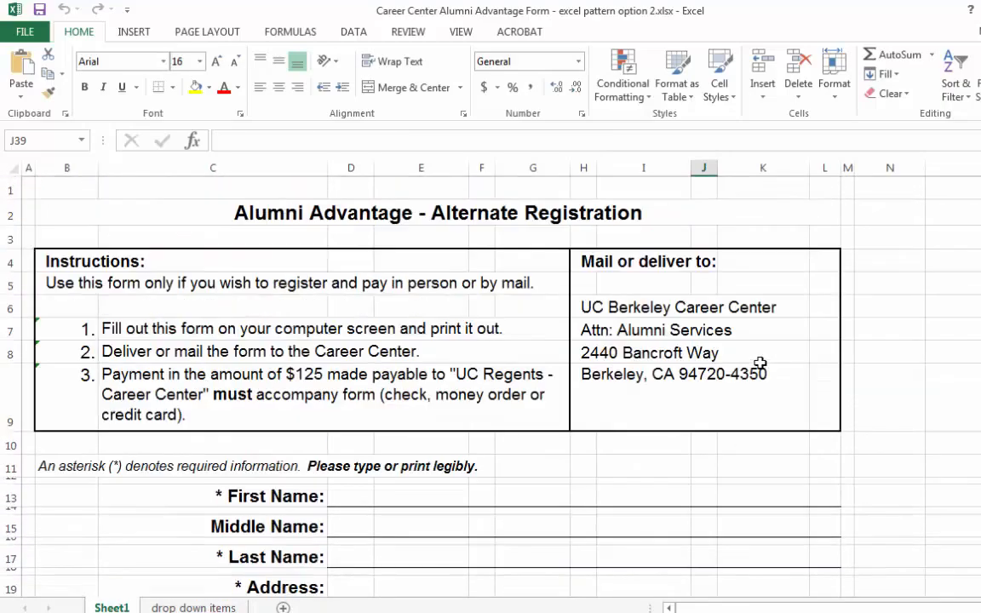
Insert a new column before column K of the form.
left_click(737, 168)
right_click(743, 170)
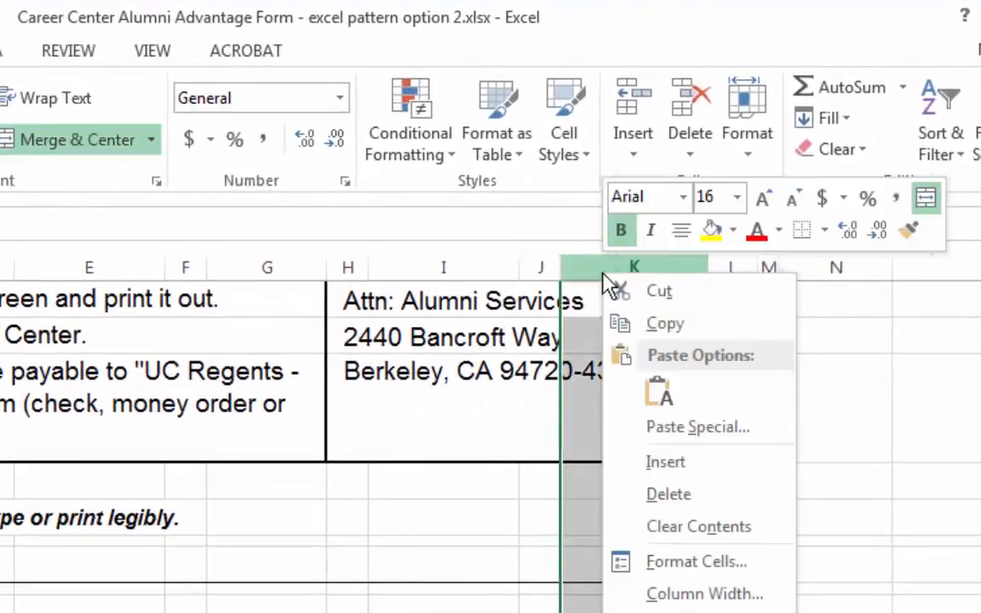
left_click(665, 461)
left_click(670, 477)
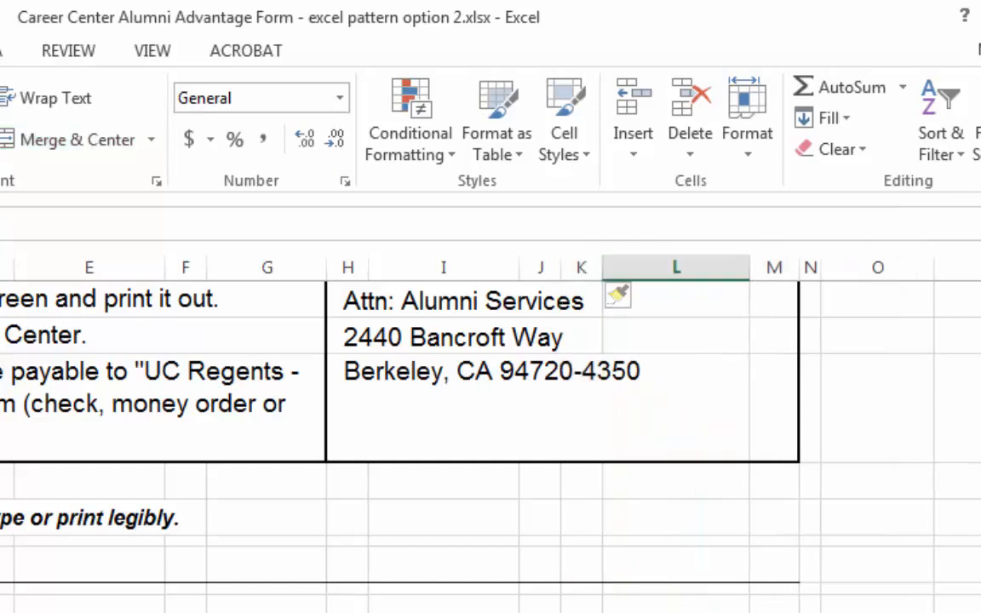
Narrow column L so the form's right edge fits its earlier overall width.
scroll(867, 585, "down", 3)
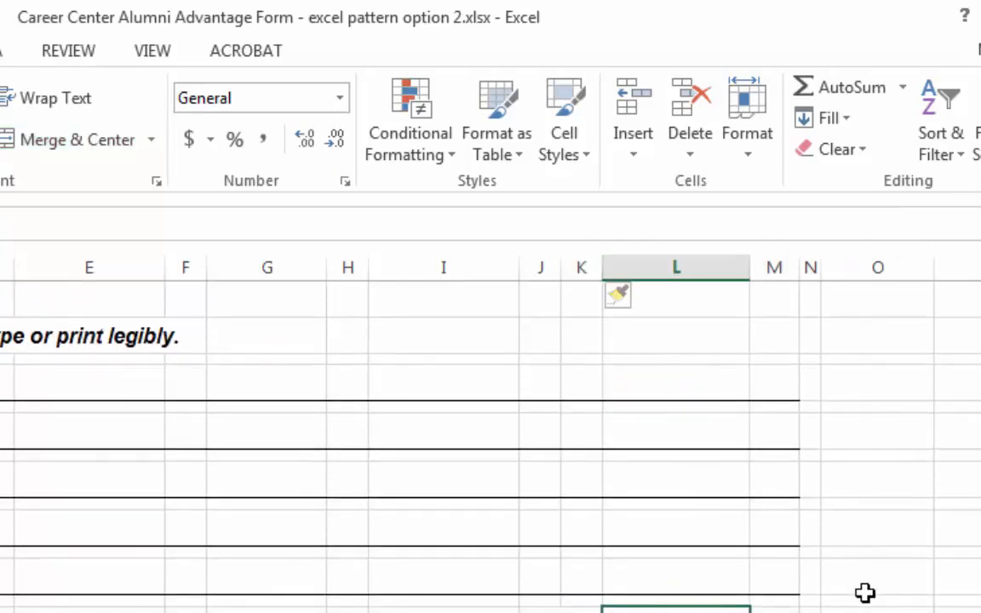
scroll(865, 593, "up", 3)
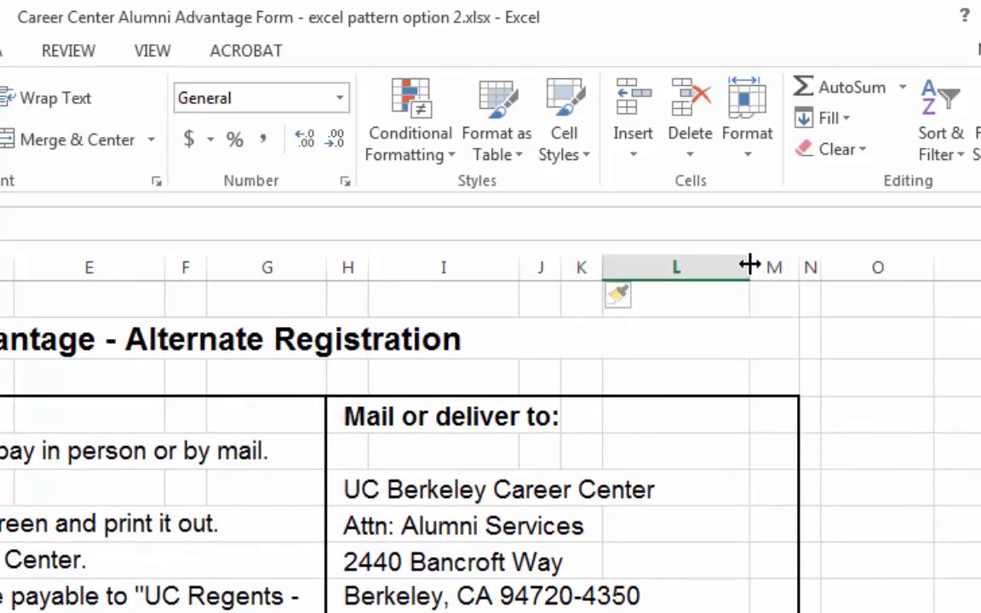
left_click_drag(600, 263, 600, 260)
left_click_drag(745, 271, 706, 272)
Move the Doctorate label in the UC Degree row from L39 to K39.
scroll(795, 589, "down", 6)
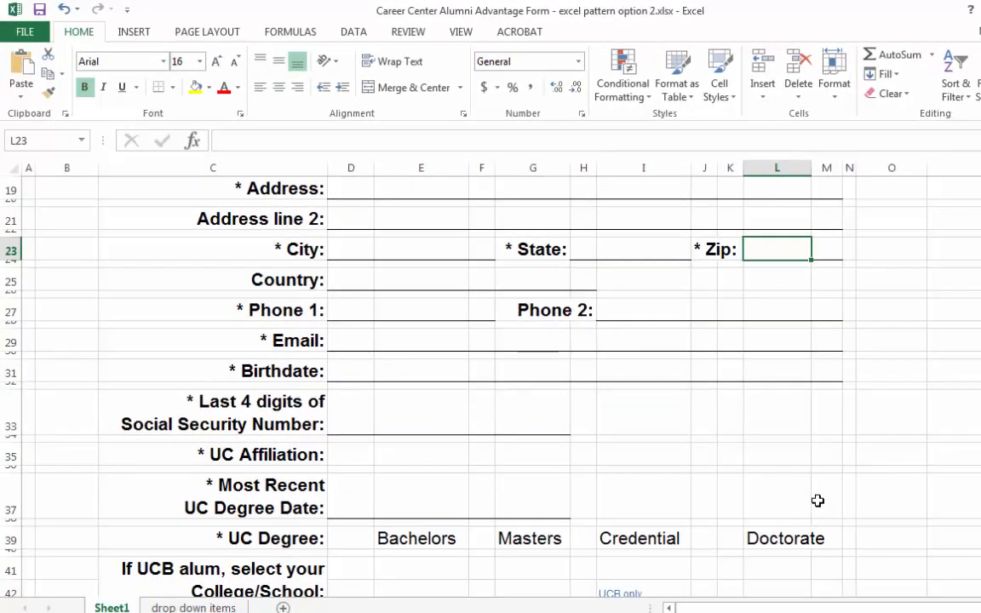
scroll(817, 500, "down", 2)
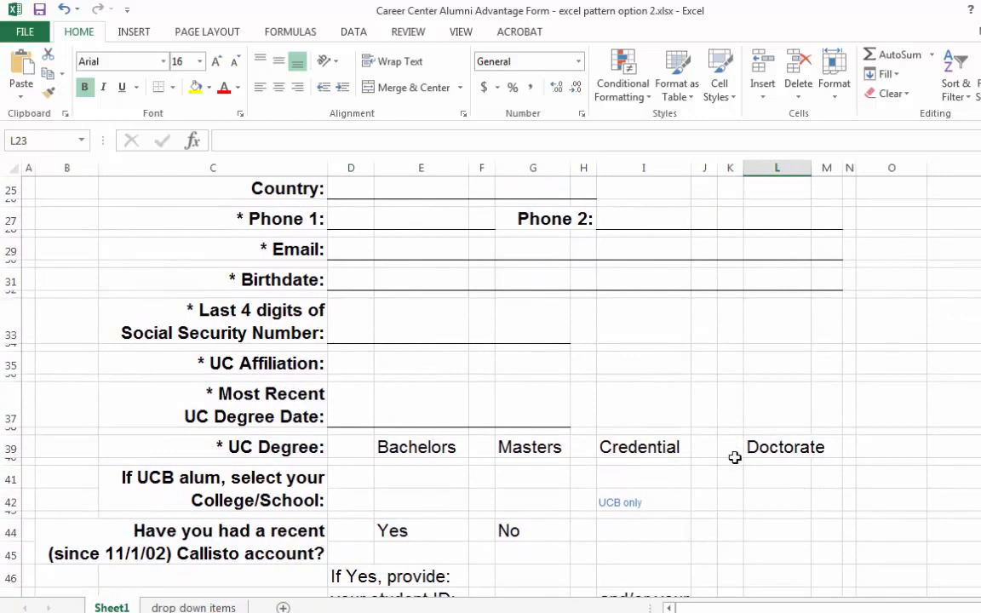
left_click(734, 457)
key("ctrl+c")
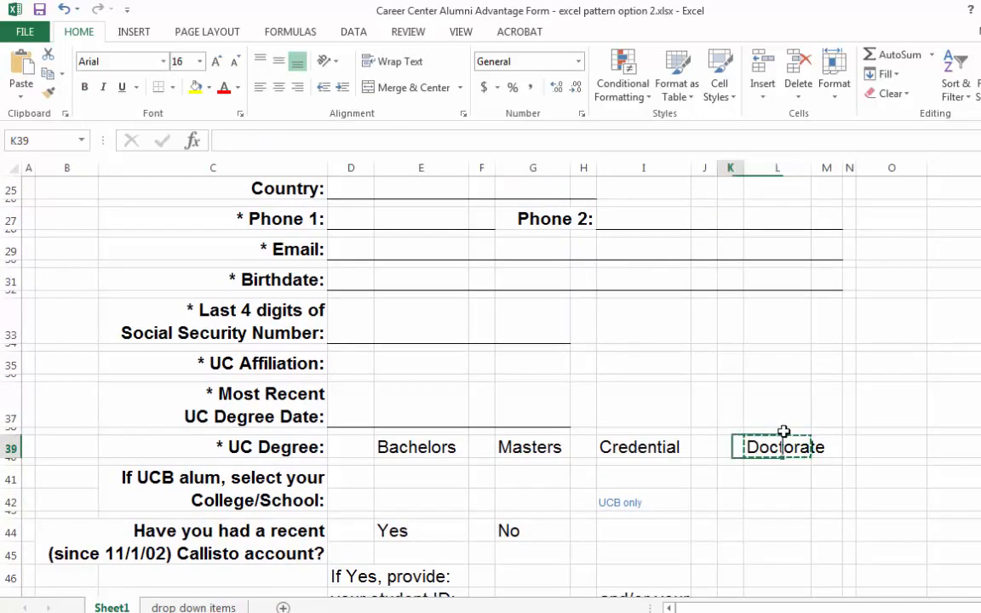
key("ctrl+v")
key("Left")
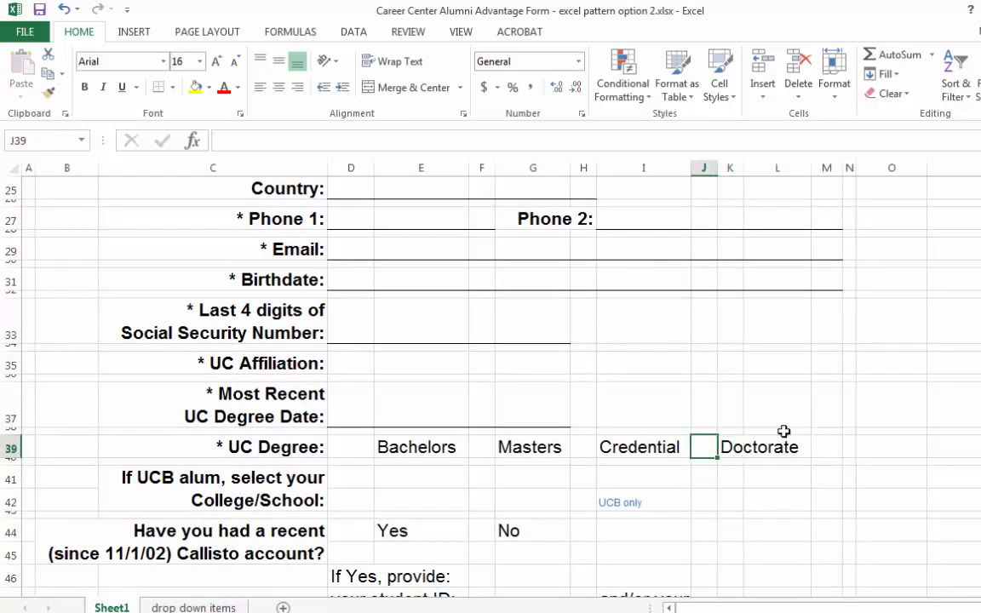
Move the Zip label from J23 to K23 and right-align it in its cell.
scroll(785, 470, "down", 4)
scroll(782, 473, "up", 7)
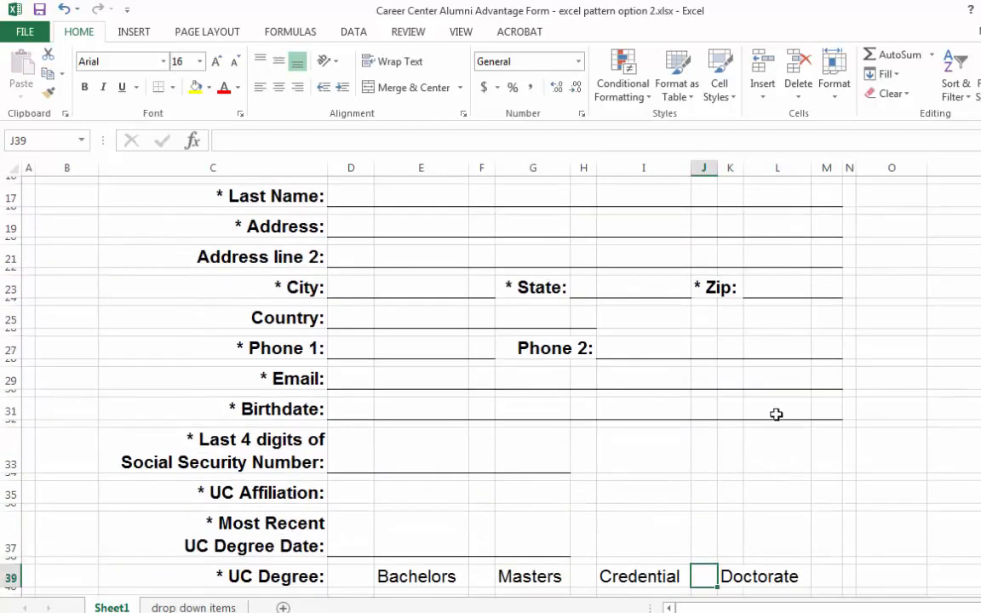
left_click(768, 287)
left_click(724, 288)
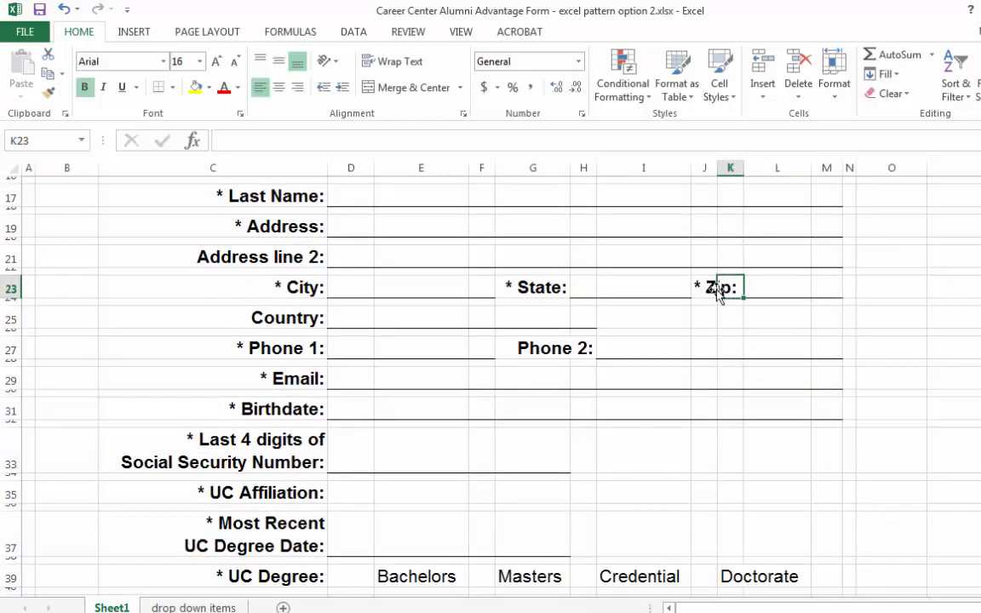
left_click(710, 287)
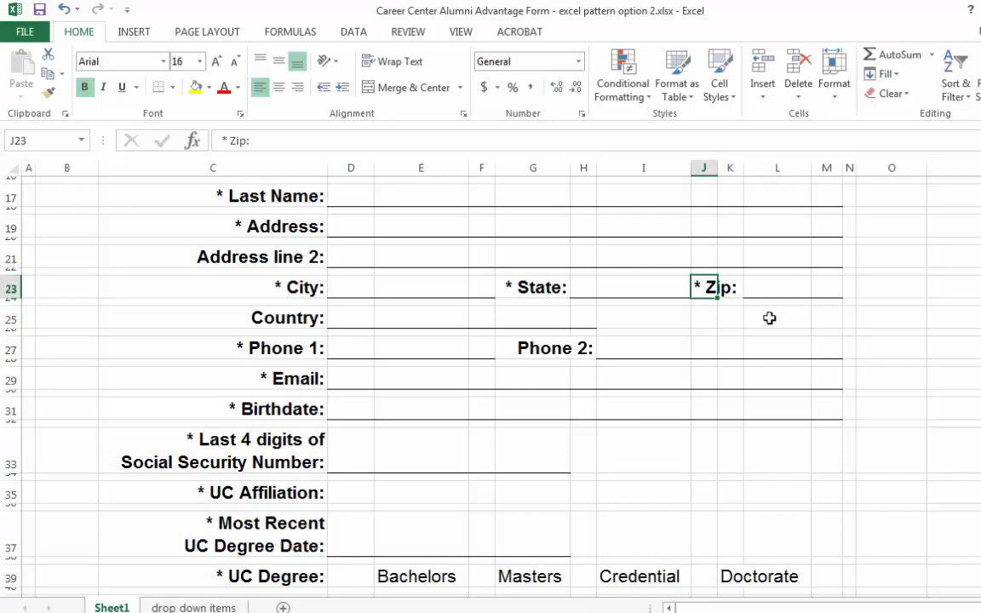
key("ctrl+c")
key("Right")
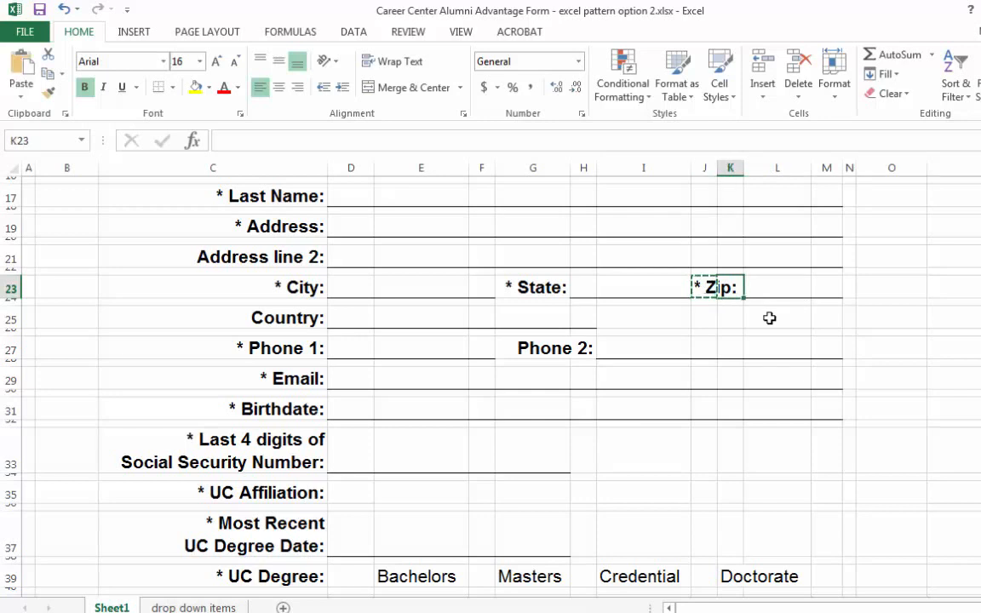
key("ctrl+v")
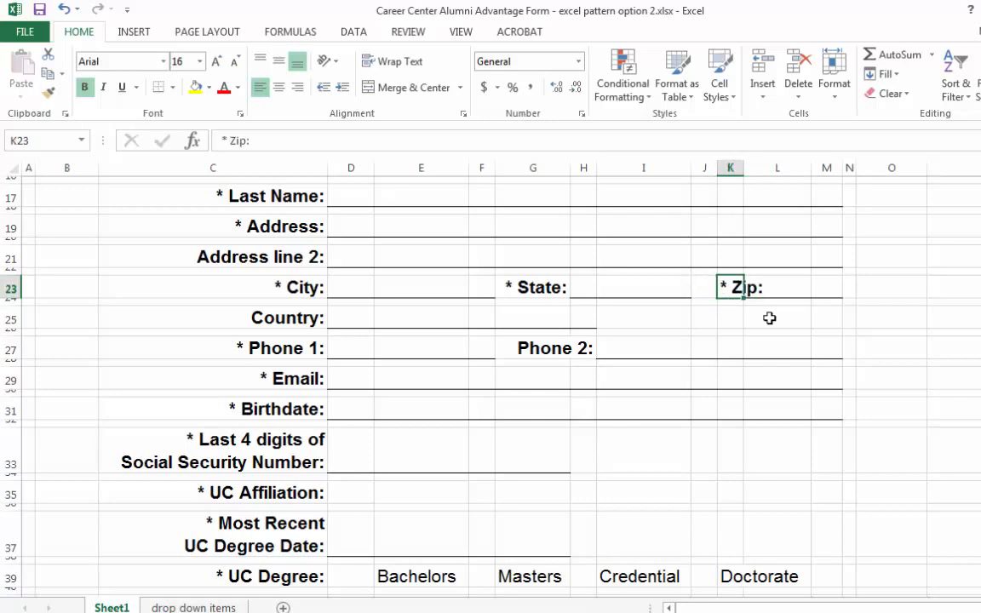
left_click(297, 87)
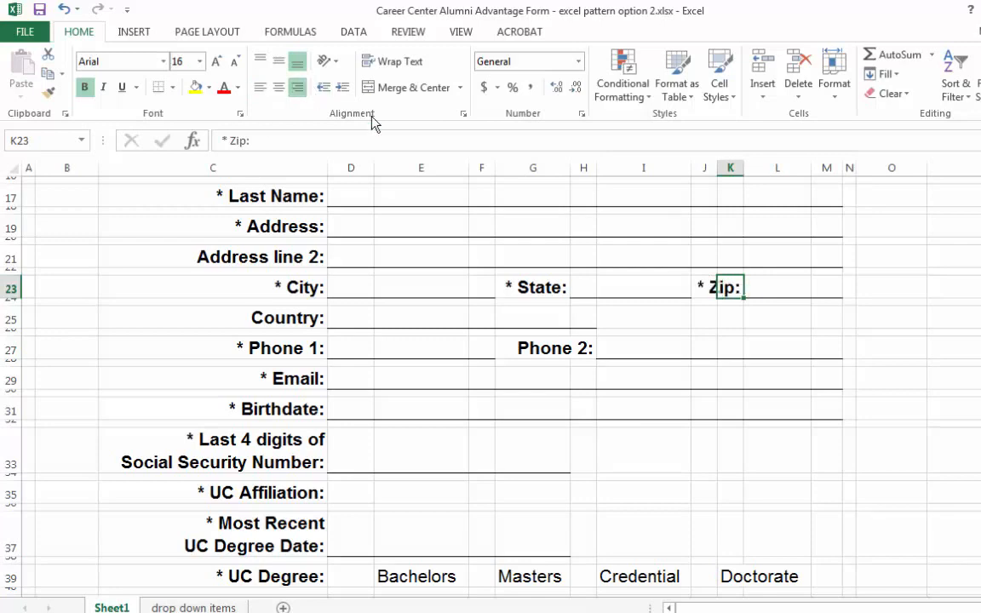
left_click(851, 351)
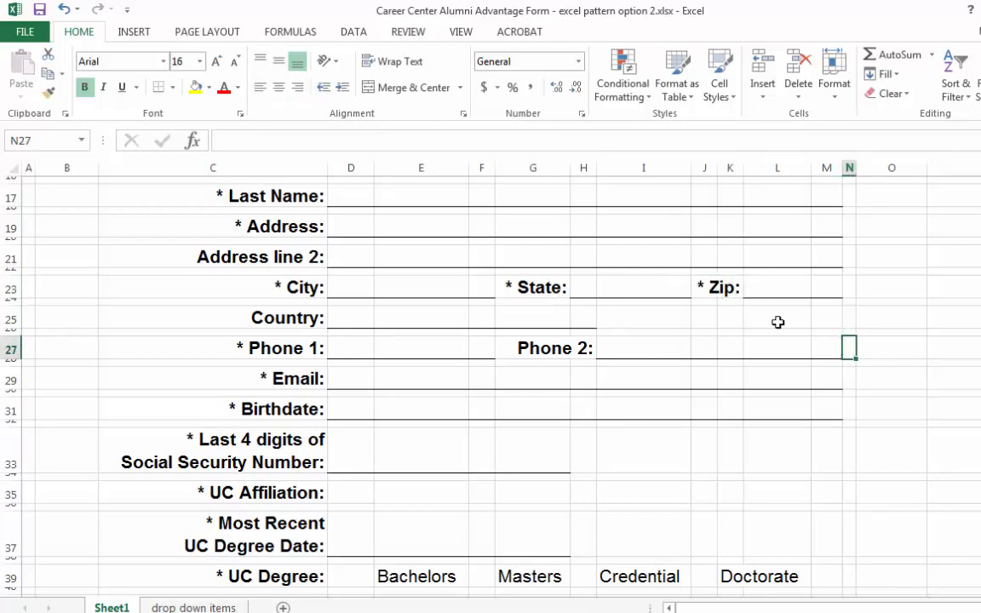
Add the Print Preview and Print command to the Quick Access Toolbar and preview the form's printout.
scroll(780, 327, "down", 2)
scroll(779, 327, "up", 7)
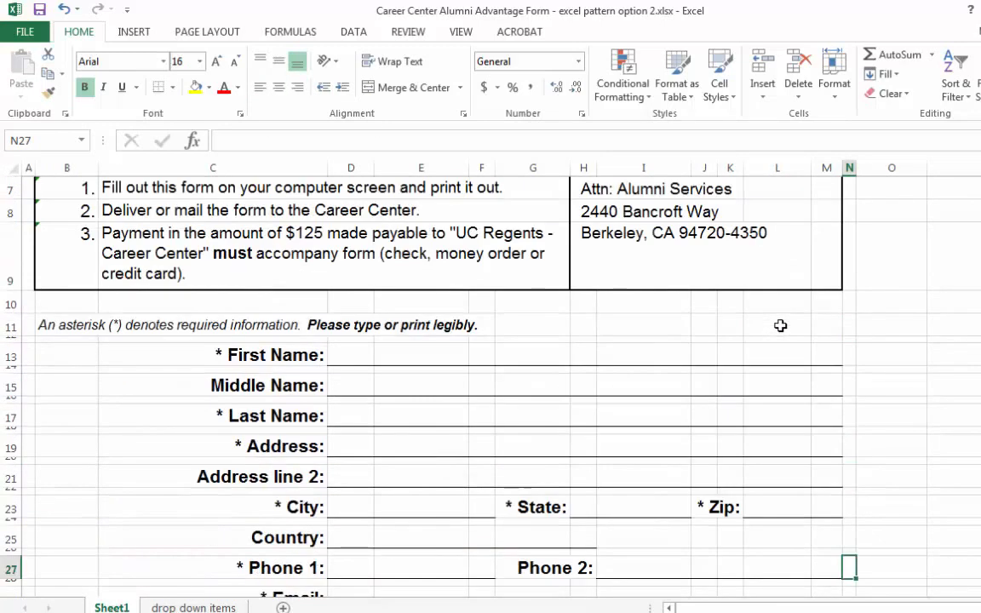
left_click(127, 10)
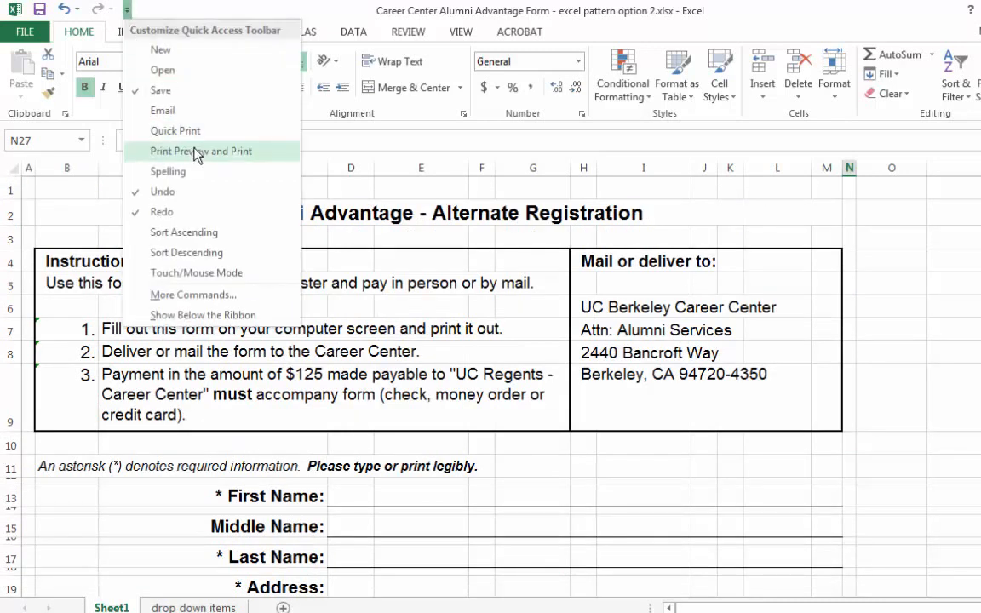
left_click(201, 151)
left_click(120, 10)
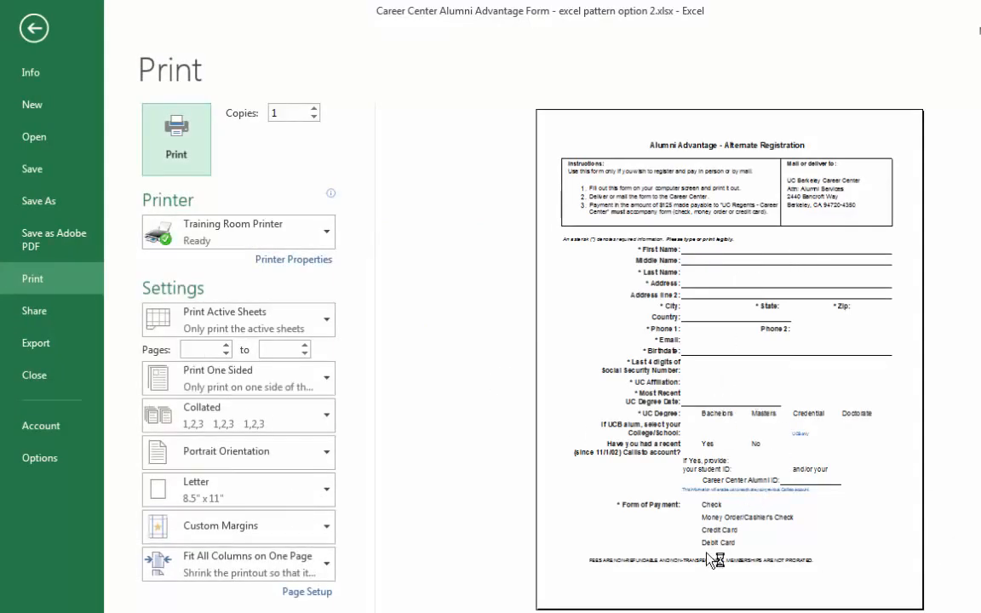
left_click(35, 29)
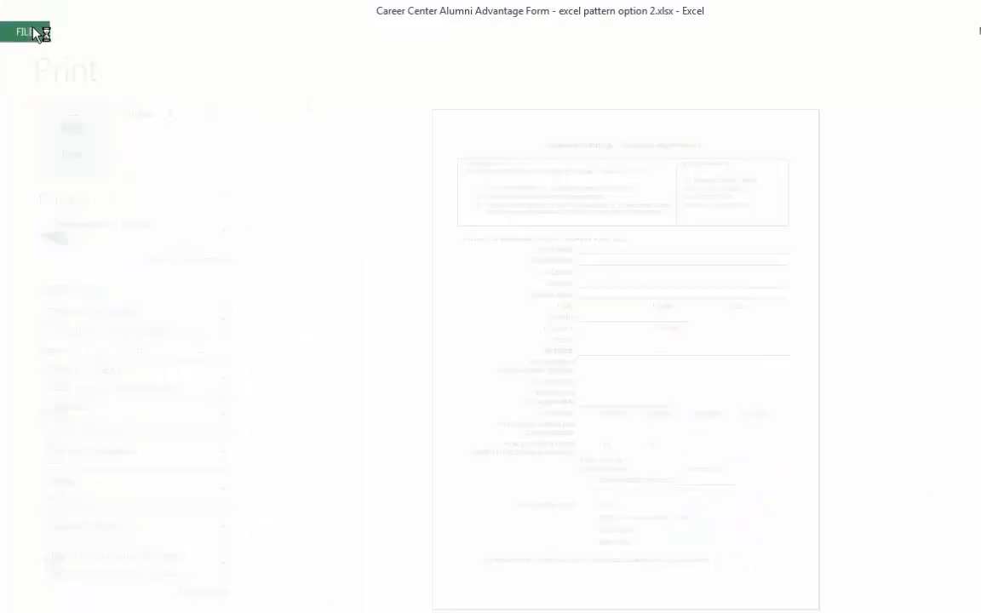
Examine the blank answer cells beside UC Affiliation in row 35 and College/School in row 42.
scroll(687, 374, "down", 8)
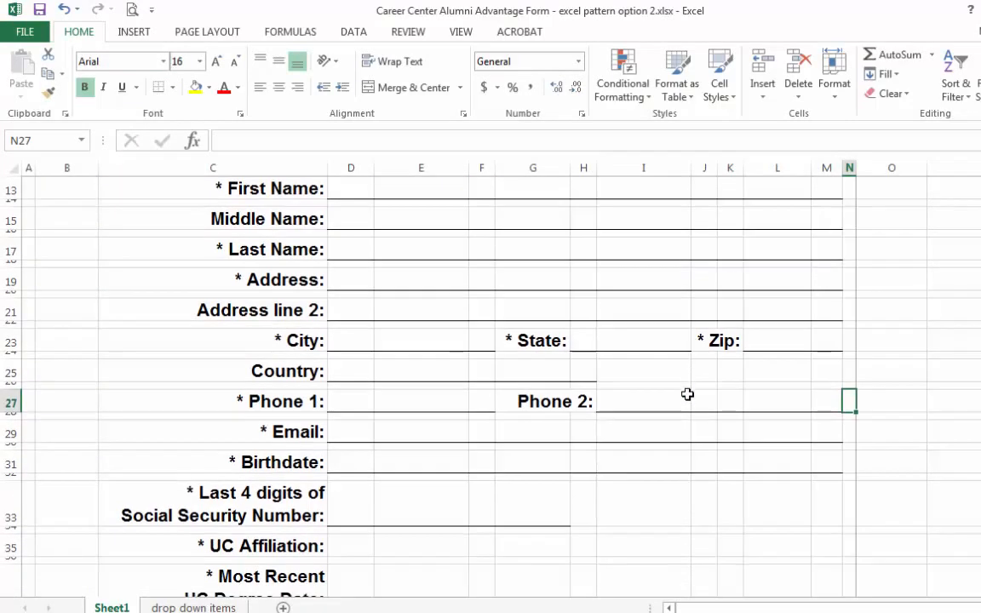
scroll(668, 458, "down", 7)
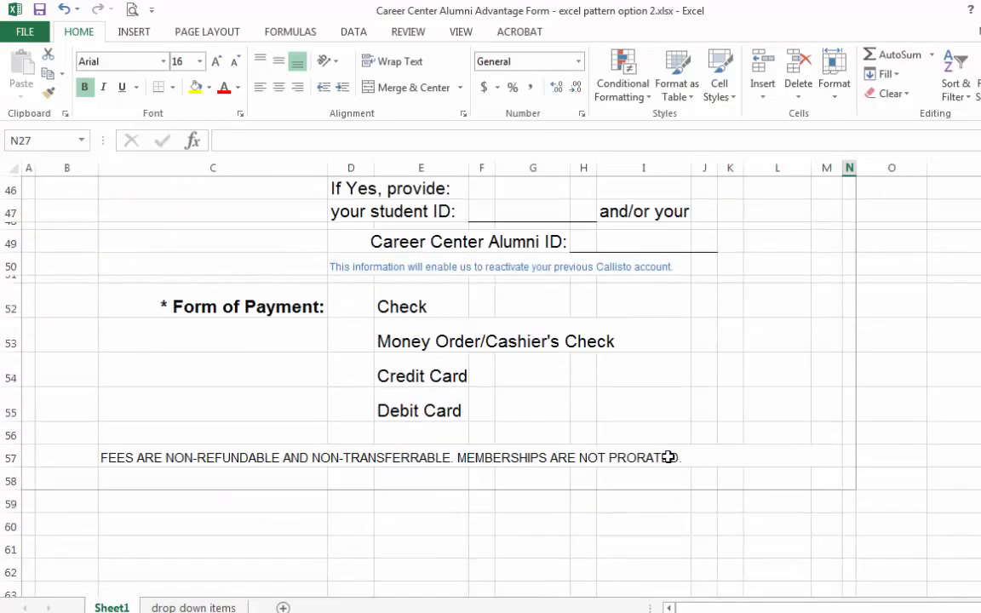
scroll(668, 458, "up", 6)
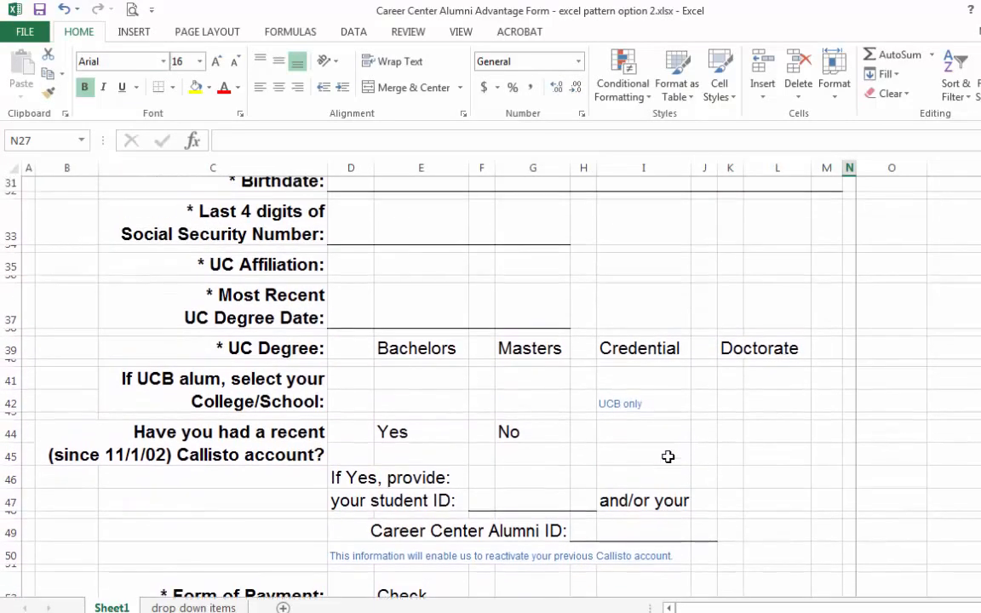
left_click_drag(361, 309, 539, 310)
left_click(377, 434)
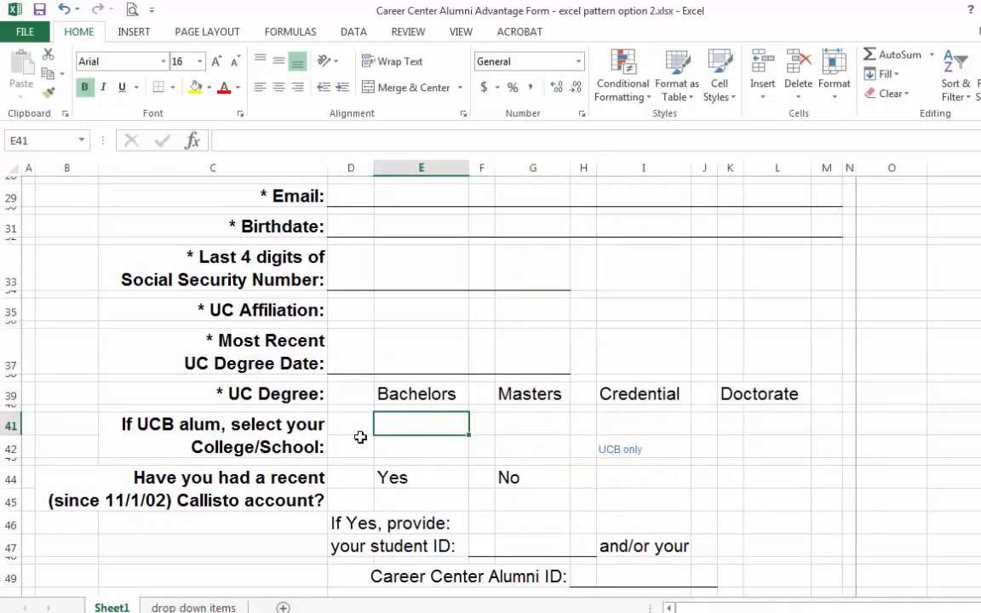
left_click_drag(362, 445, 566, 450)
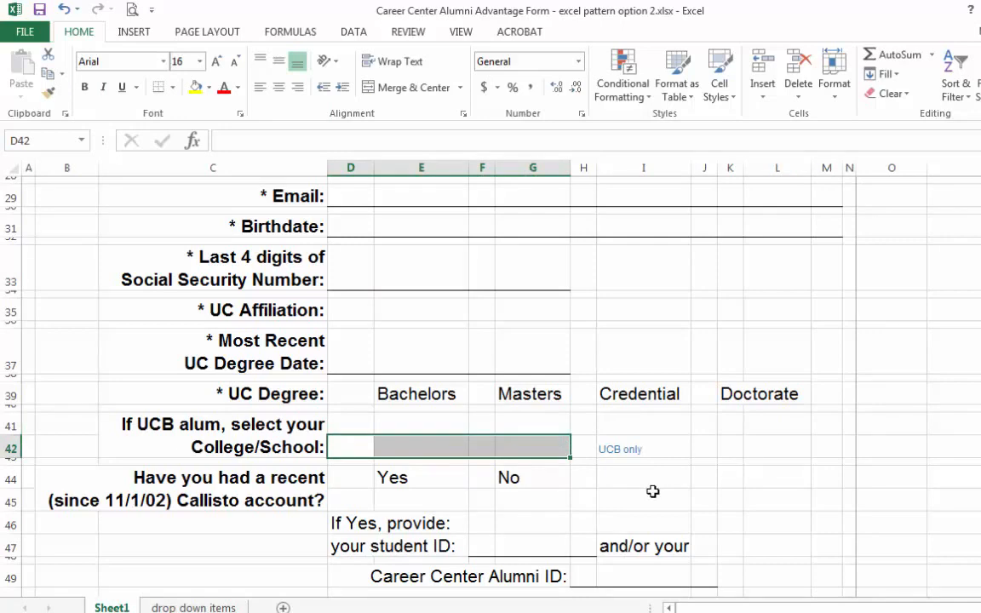
left_click(652, 492)
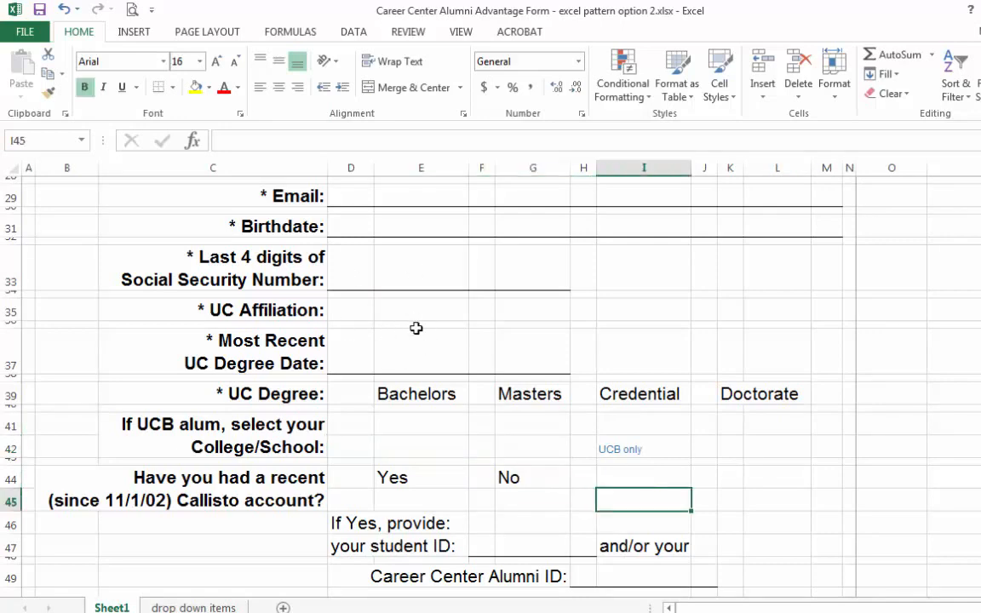
Examine the blank cells before the Callisto Yes/No, UC Degree and Form of Payment options.
scroll(416, 328, "down", 4)
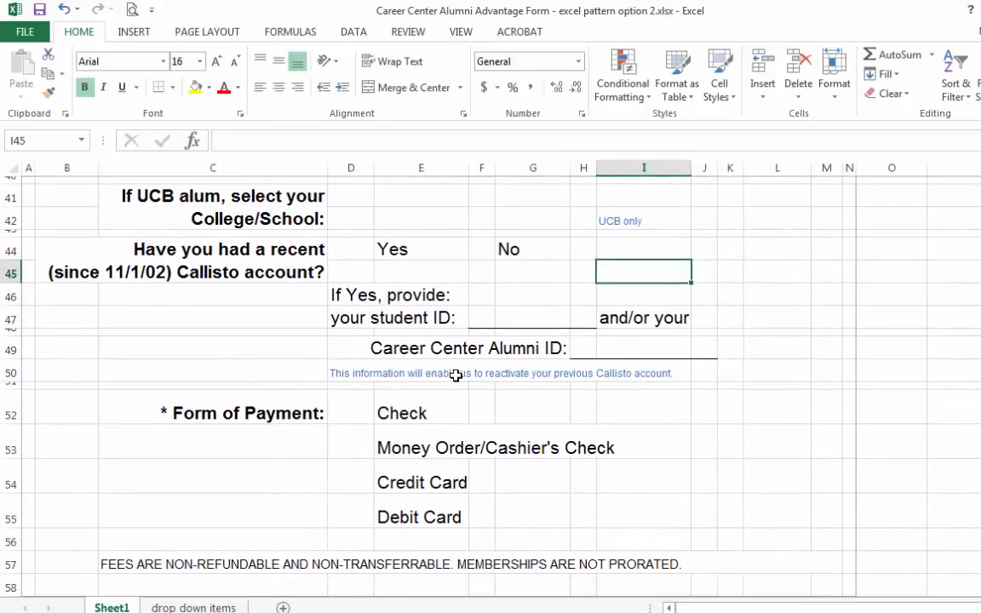
left_click(357, 248)
left_click(470, 248)
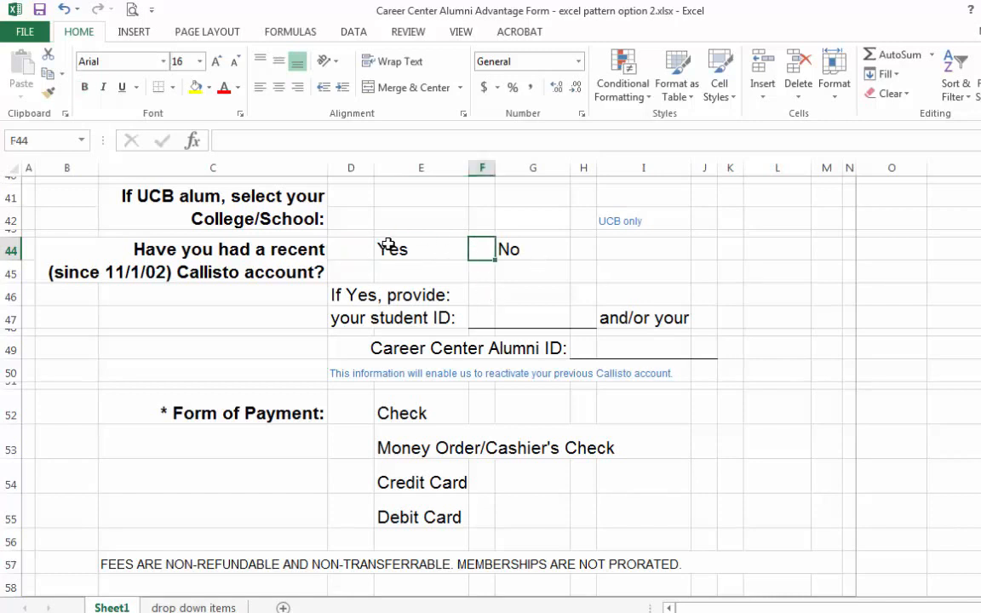
scroll(525, 296, "up", 2)
left_click(358, 243)
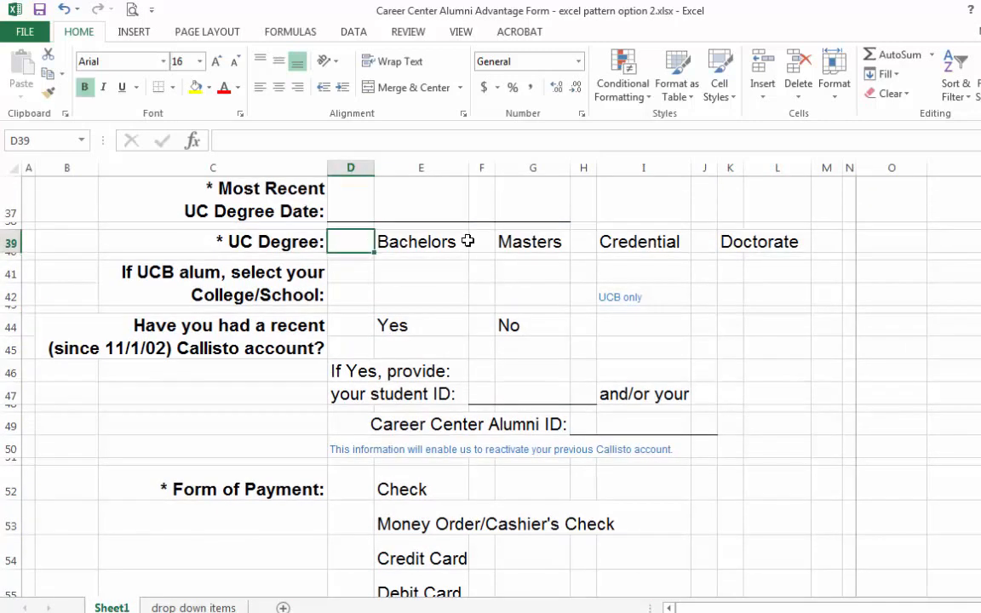
left_click(490, 245)
left_click(593, 245)
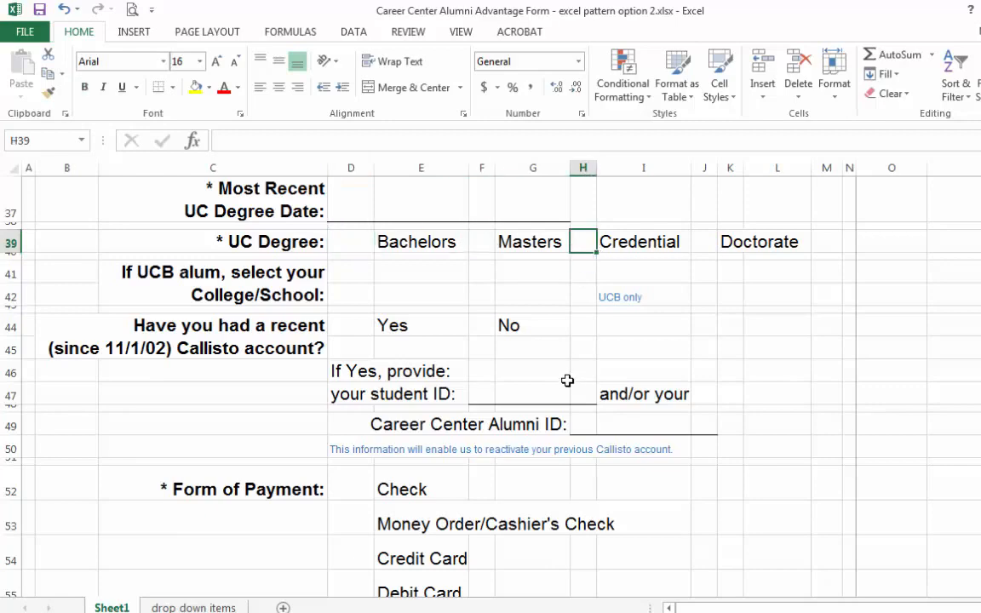
scroll(510, 383, "down", 2)
left_click(353, 354)
left_click(356, 396)
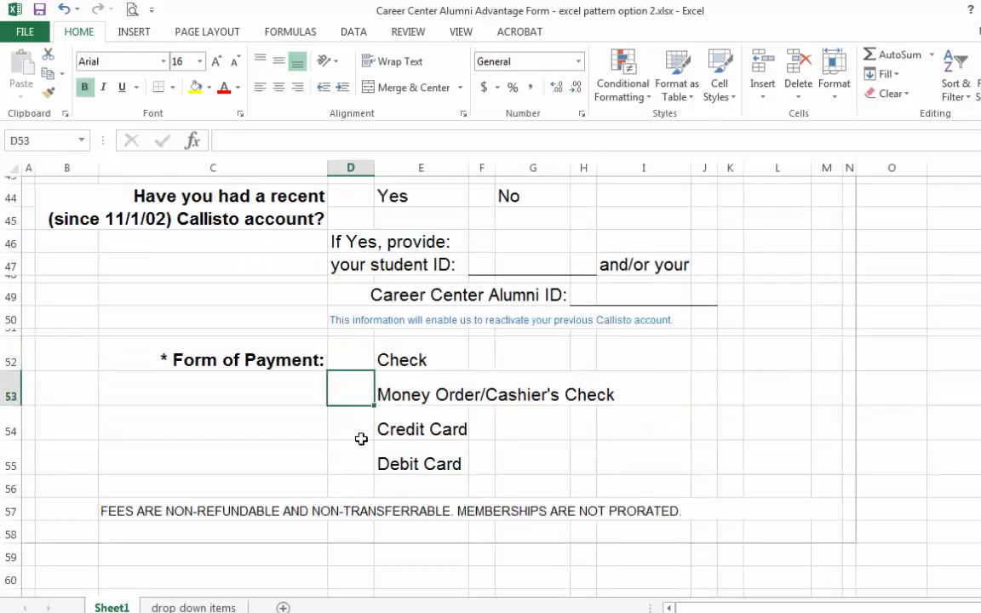
left_click(361, 430)
left_click(361, 464)
Save the alumni form workbook and close it.
scroll(505, 467, "up", 15)
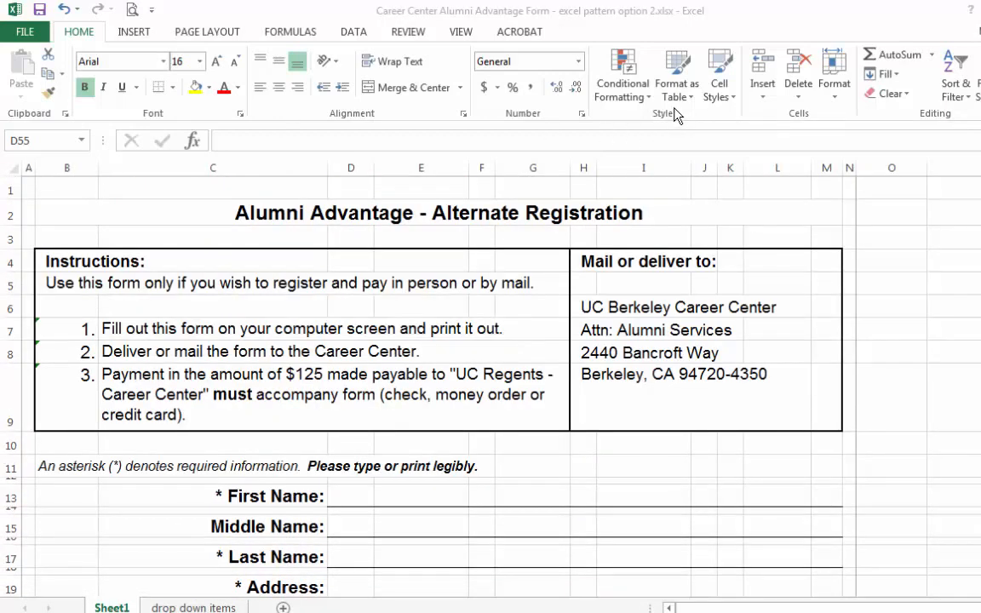
left_click(40, 4)
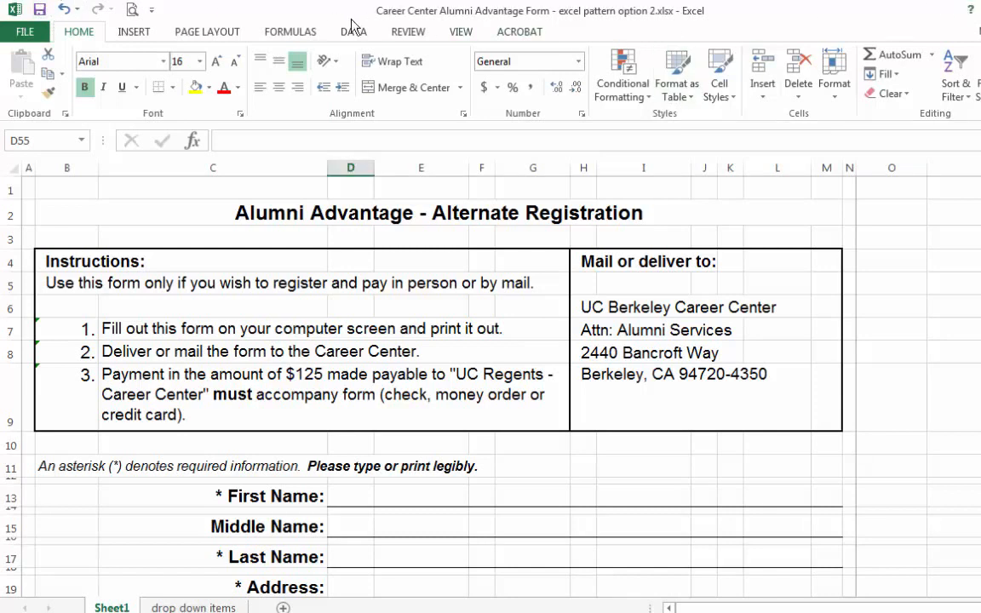
left_click(26, 31)
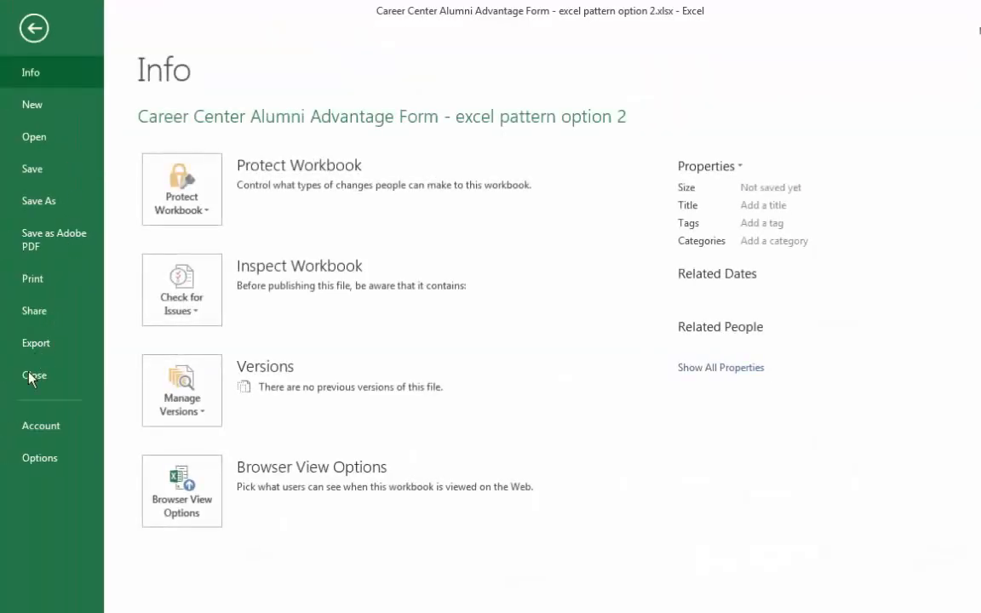
left_click(31, 376)
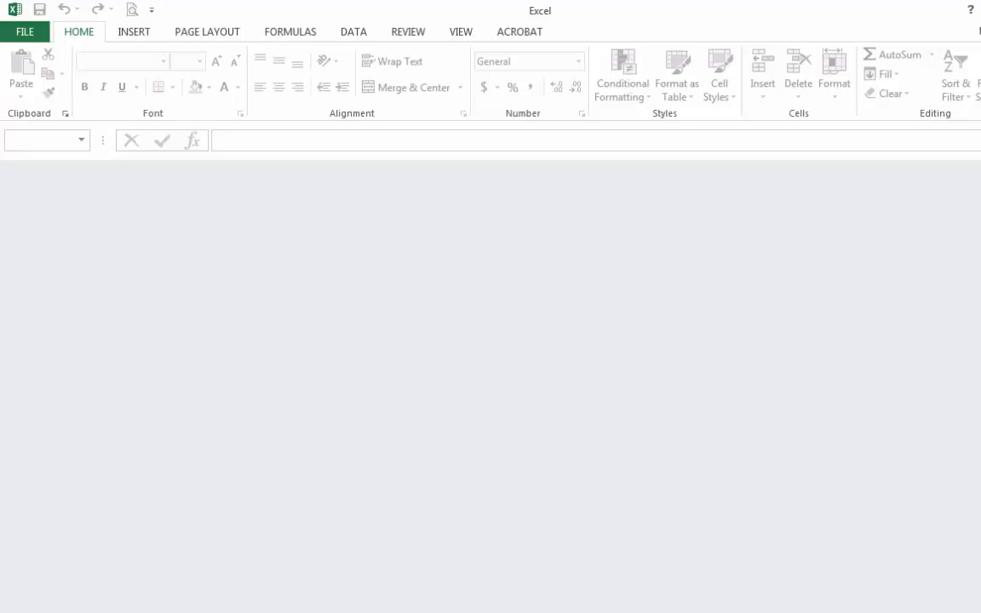
Launch Adobe Acrobat XI Pro.
left_click(46, 602)
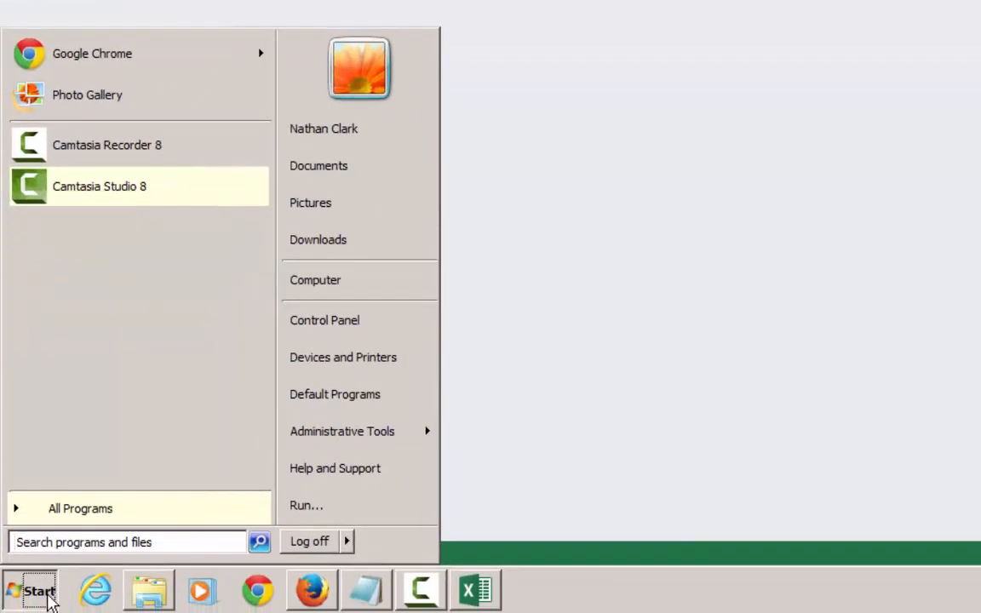
left_click(77, 509)
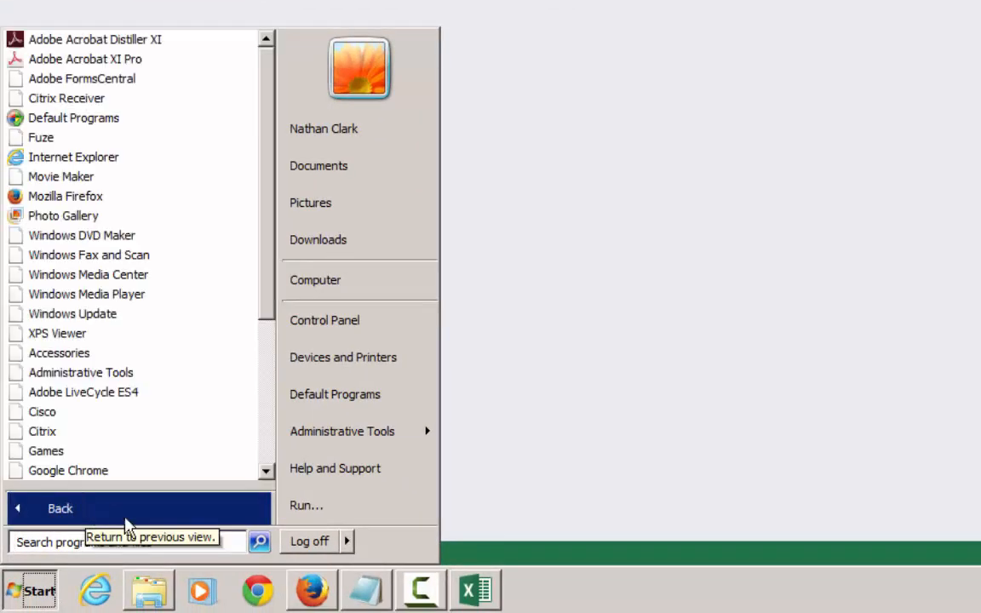
left_click(125, 62)
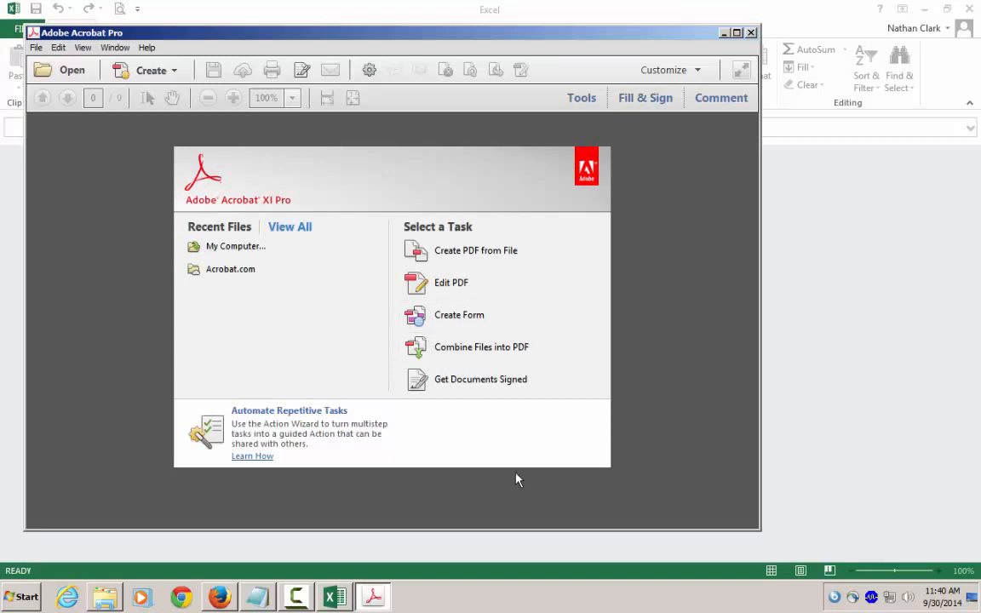
Create a form from the existing Excel file Career Center Alumni Advantage Form - excel pattern option 2, with automatic field detection.
left_click(453, 312)
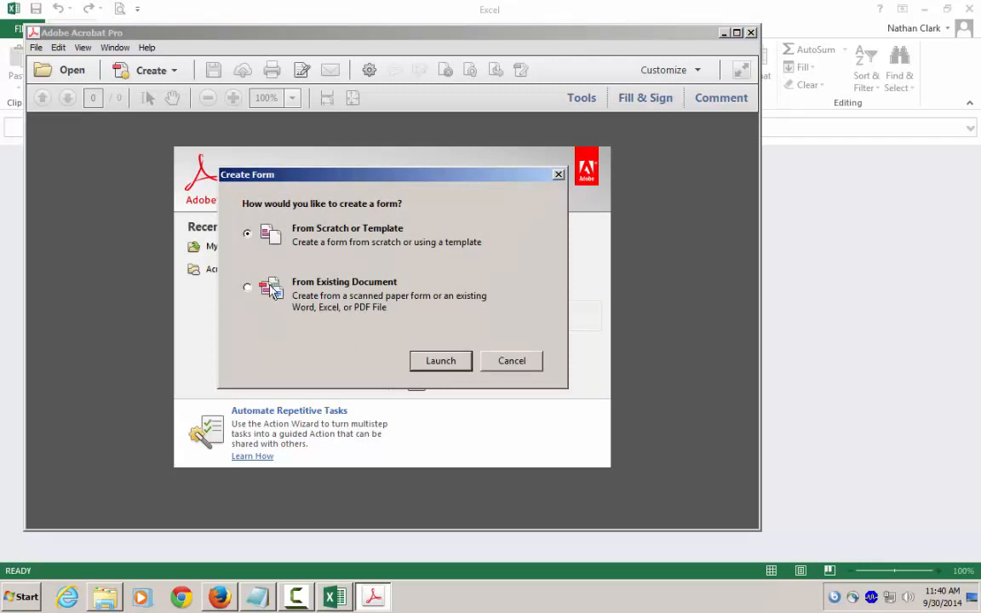
left_click(432, 360)
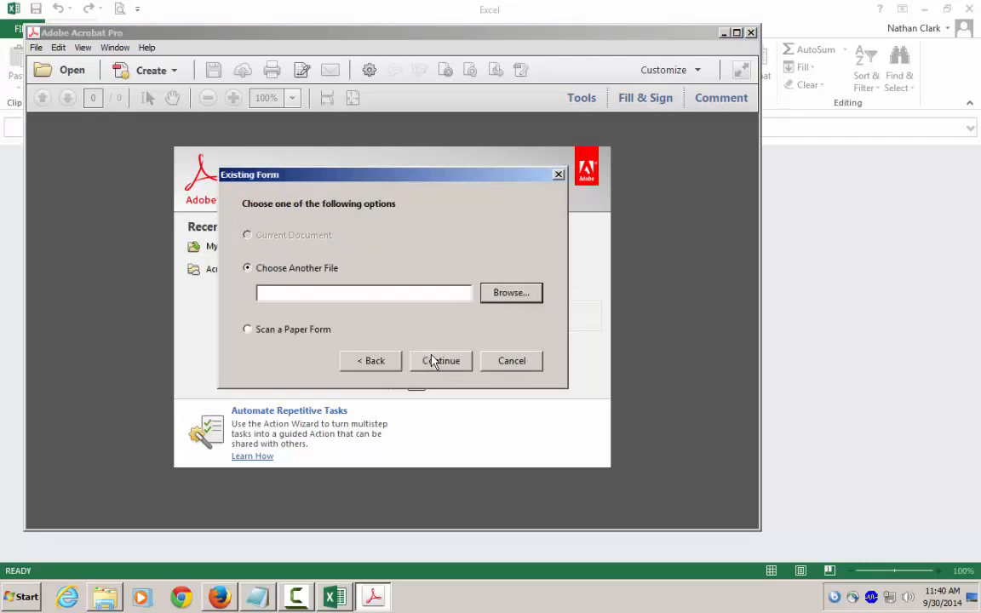
left_click(525, 295)
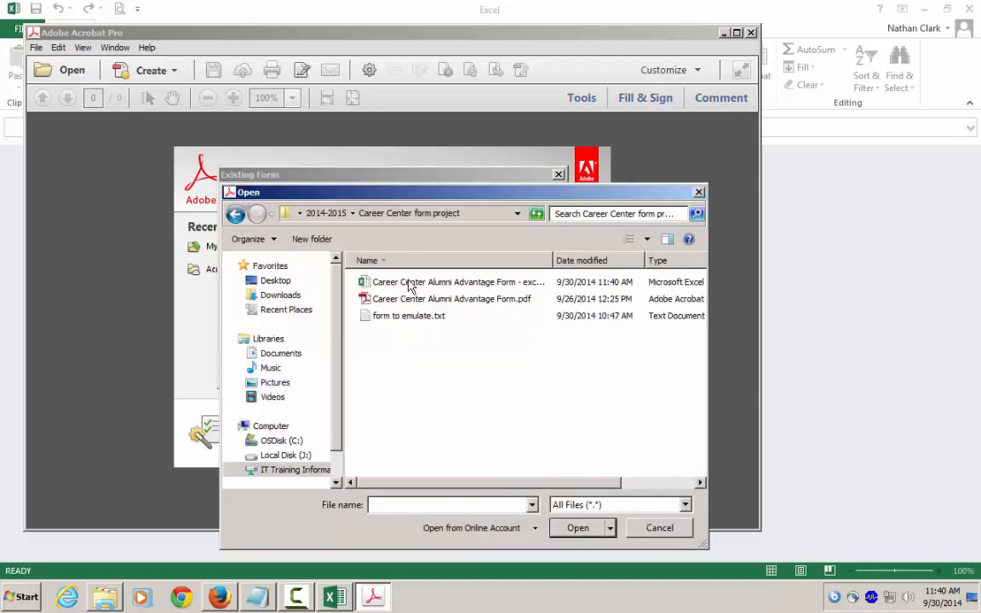
double_click(409, 284)
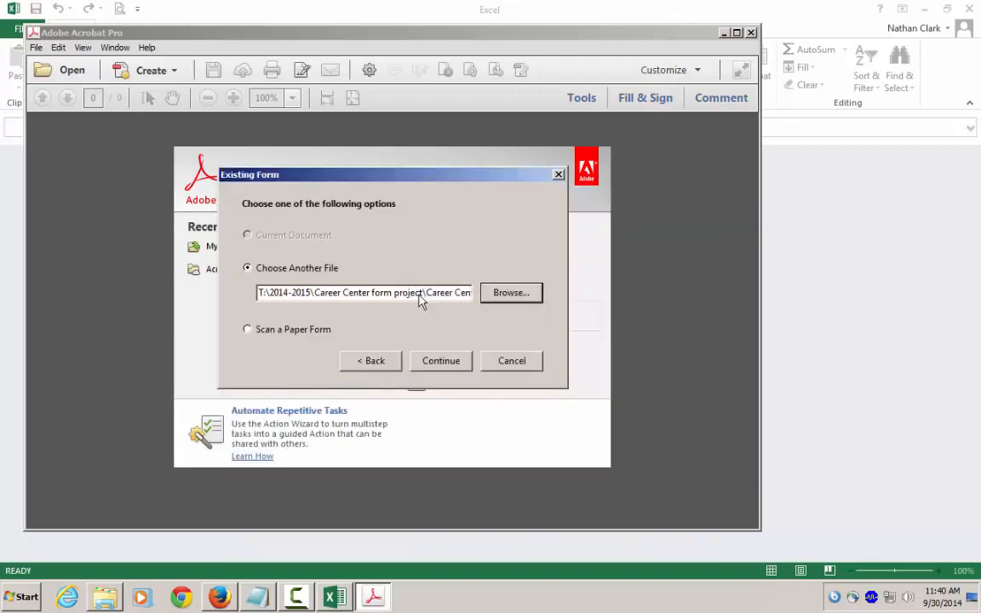
left_click(449, 362)
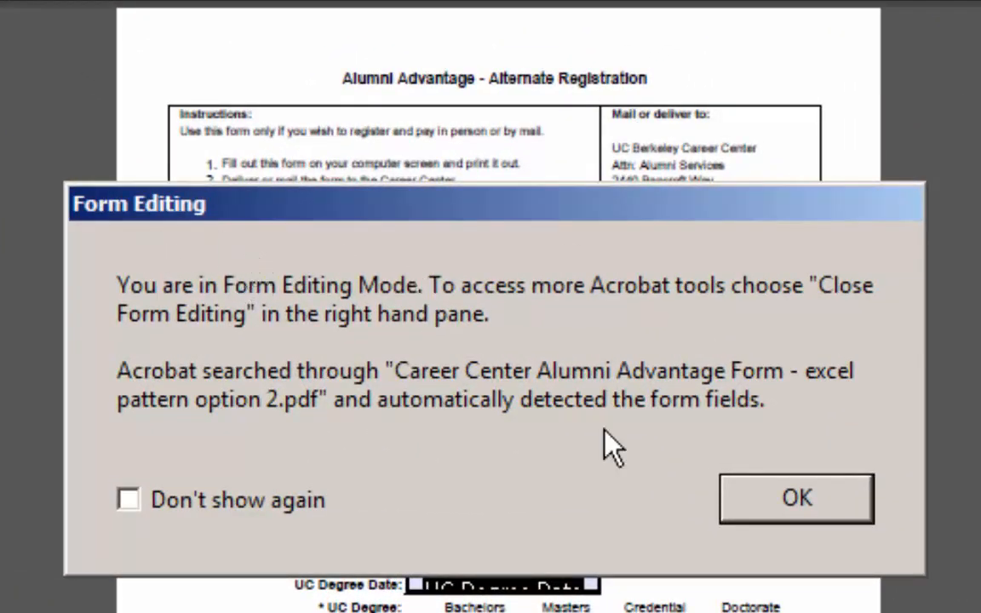
left_click(797, 500)
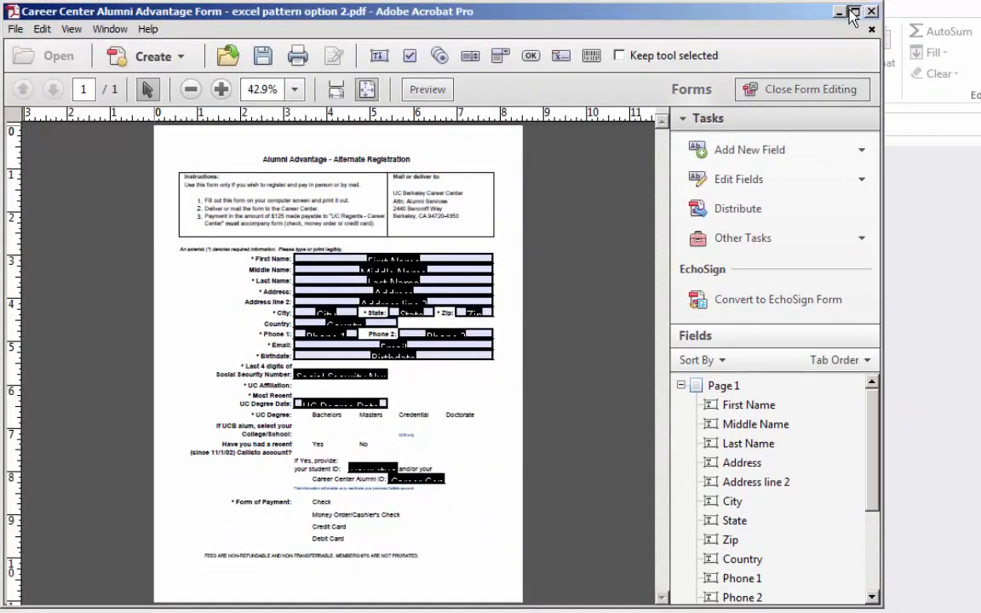
Examine the automatically detected fields on the enlarged form page and in the field list.
left_click(852, 15)
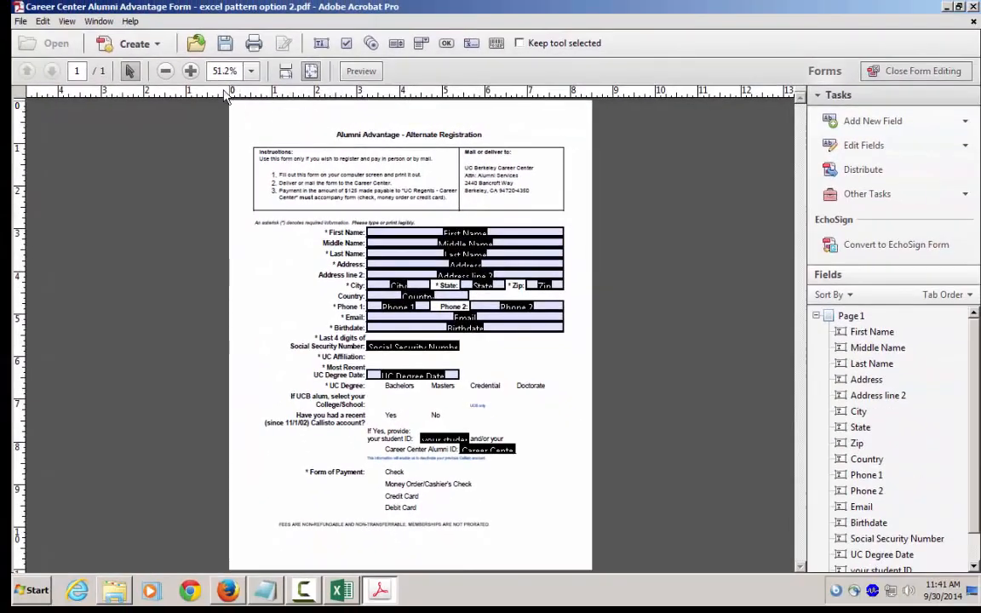
left_click(191, 71)
left_click(190, 71)
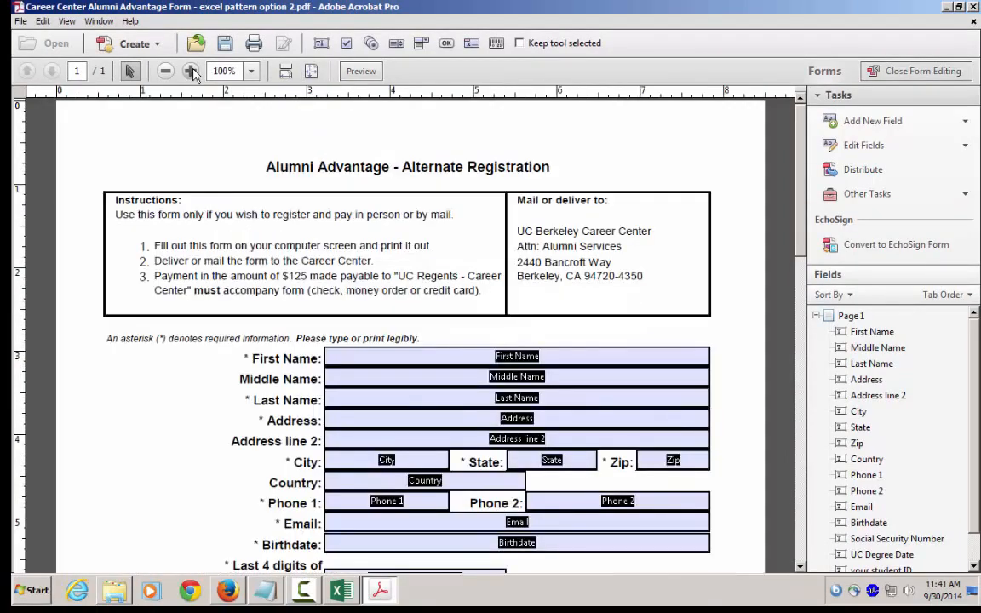
scroll(194, 427, "down", 4)
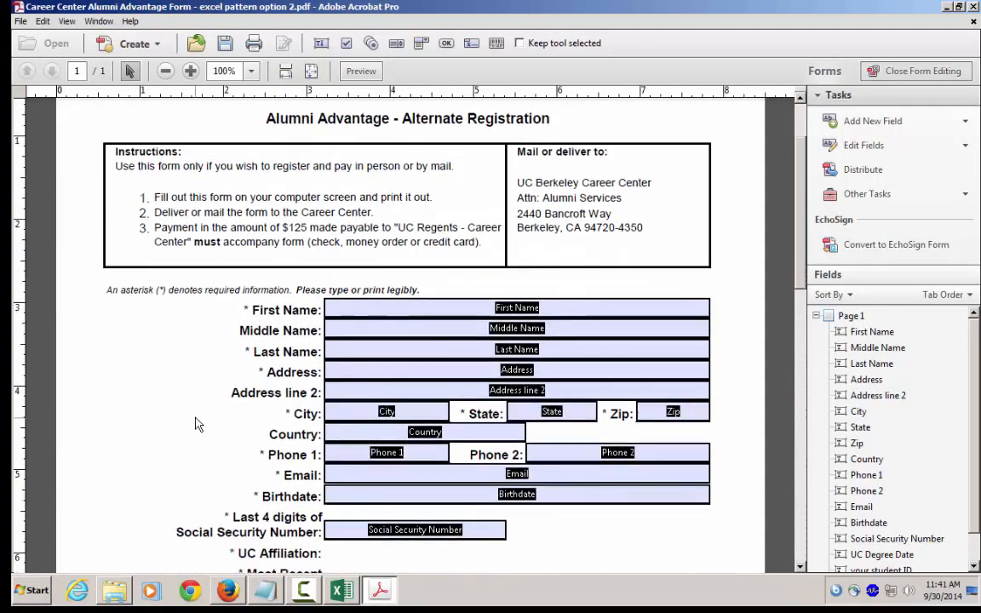
scroll(195, 418, "down", 2)
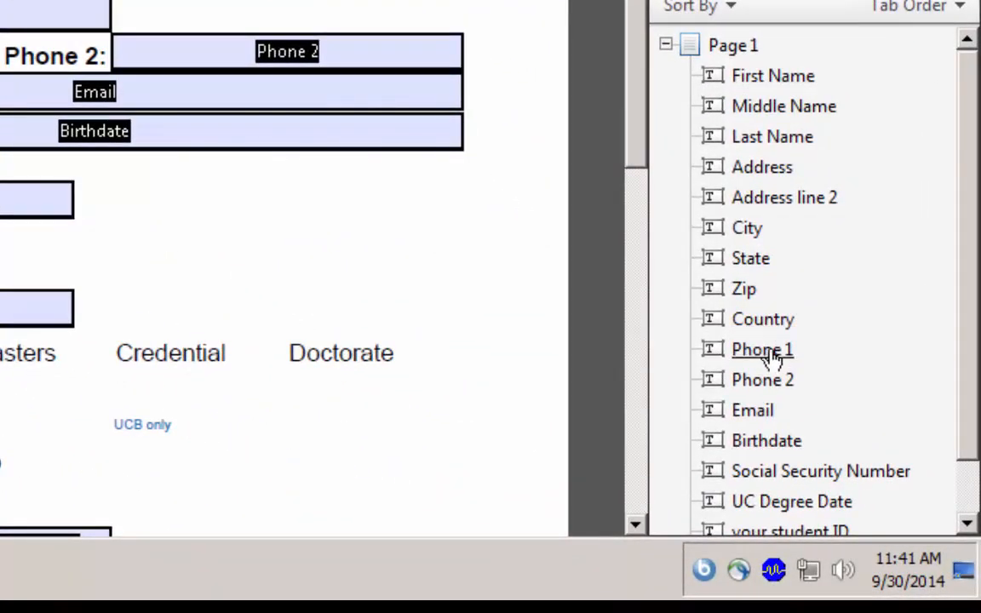
scroll(771, 333, "down", 1)
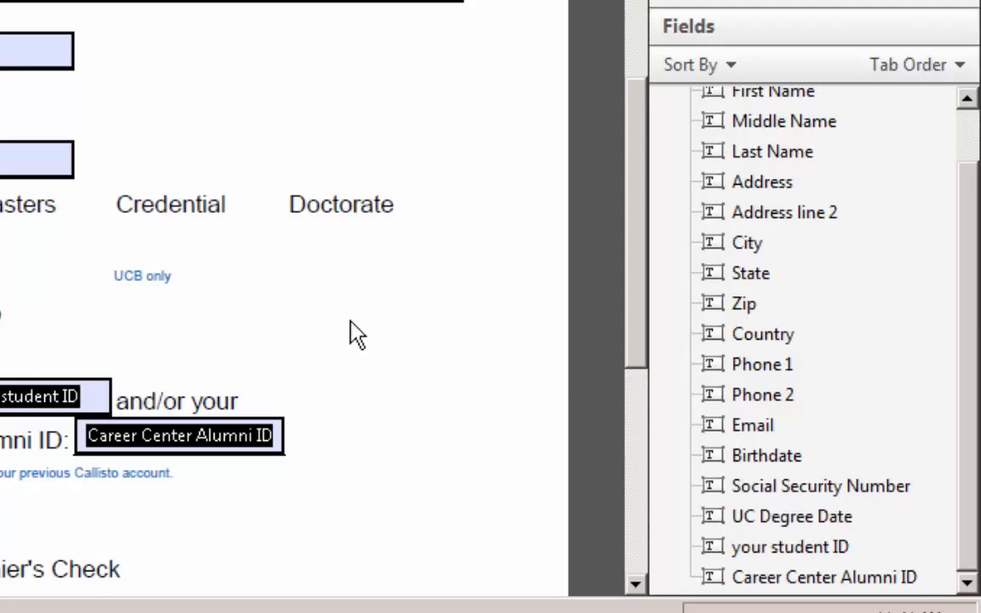
scroll(355, 334, "down", 4)
scroll(356, 332, "up", 5)
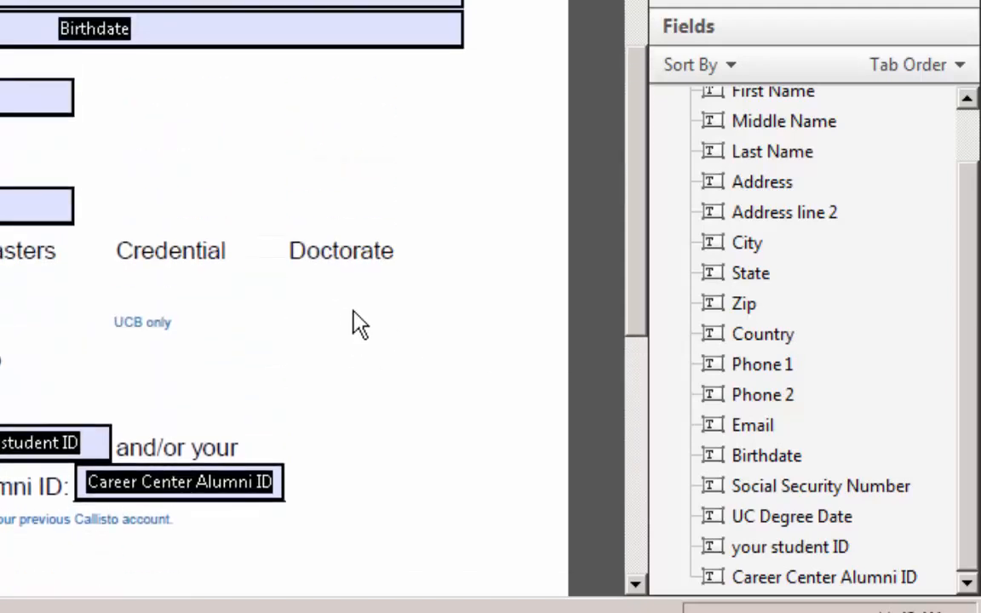
scroll(358, 323, "up", 2)
scroll(358, 311, "up", 3)
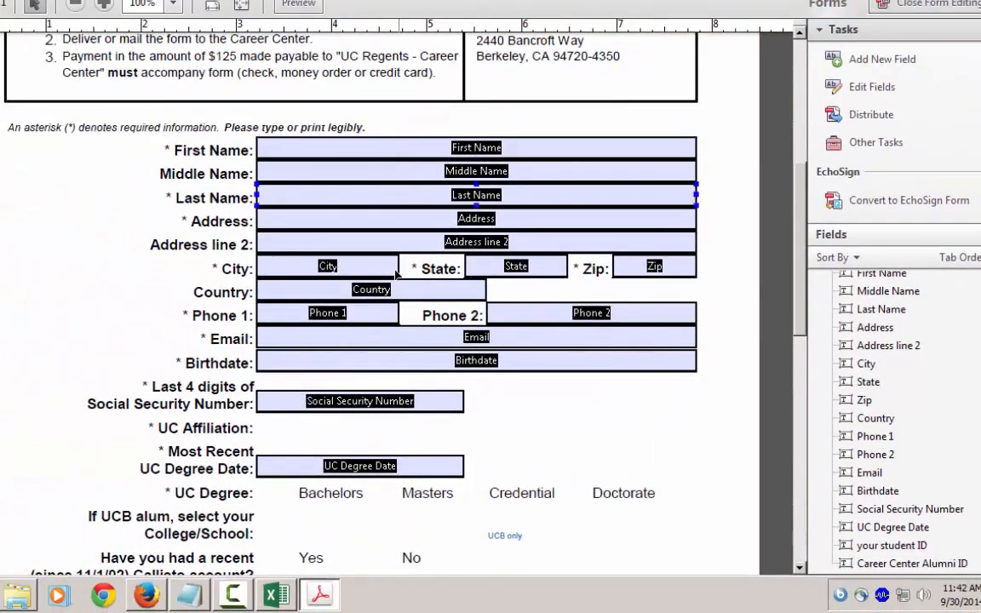
left_click(403, 402)
left_click(510, 436)
Add a list box field named Affiliation beside UC Affiliation and place it before UC Degree Date in the tab order.
scroll(510, 430, "down", 3)
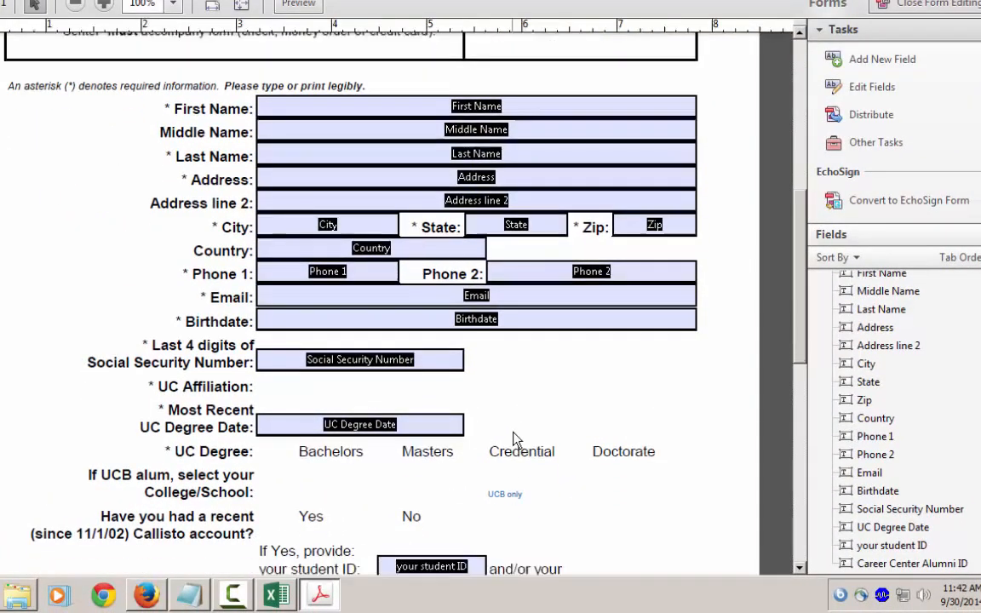
scroll(516, 425, "down", 1)
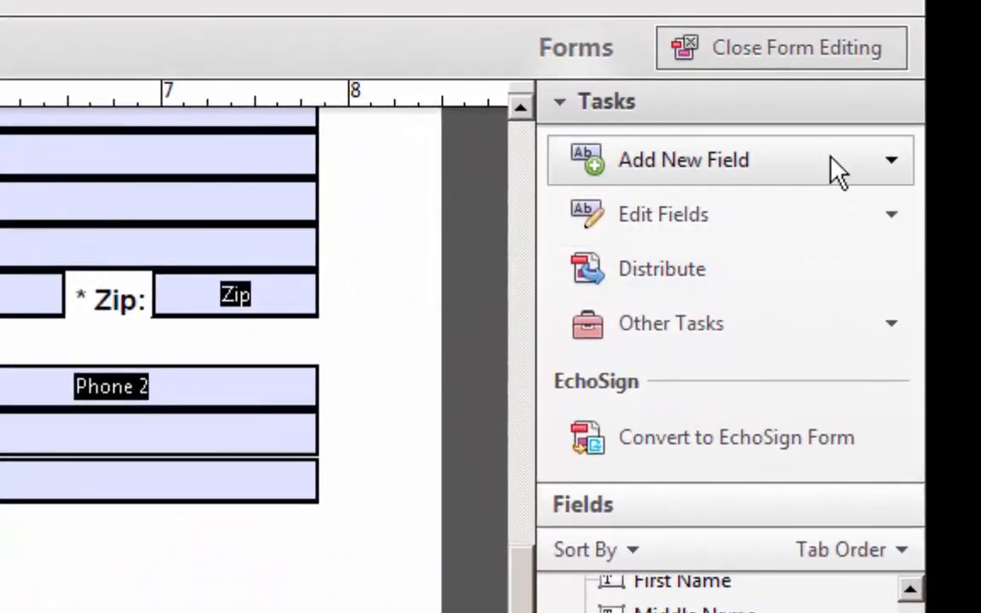
left_click(849, 141)
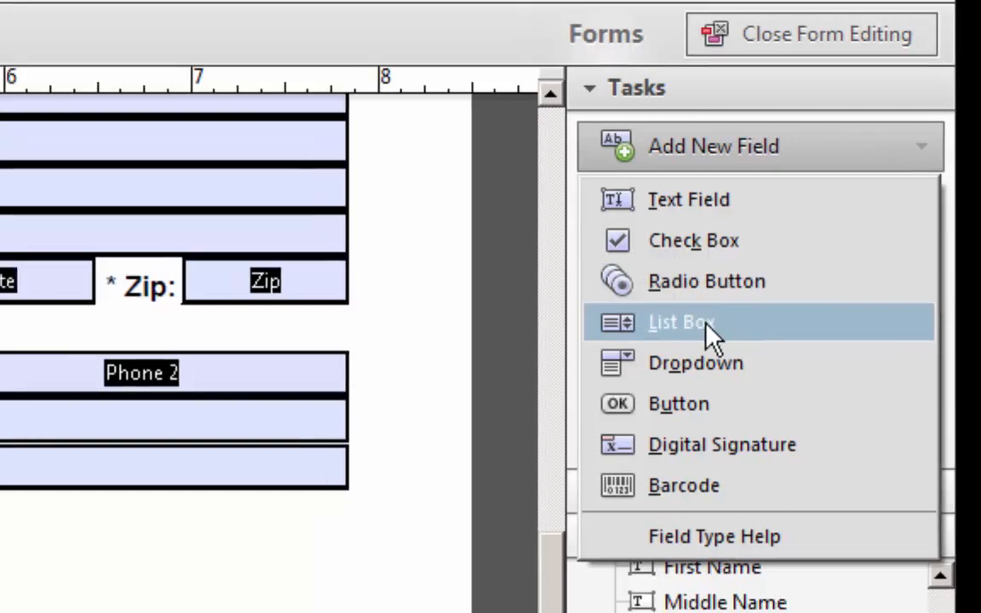
left_click(677, 340)
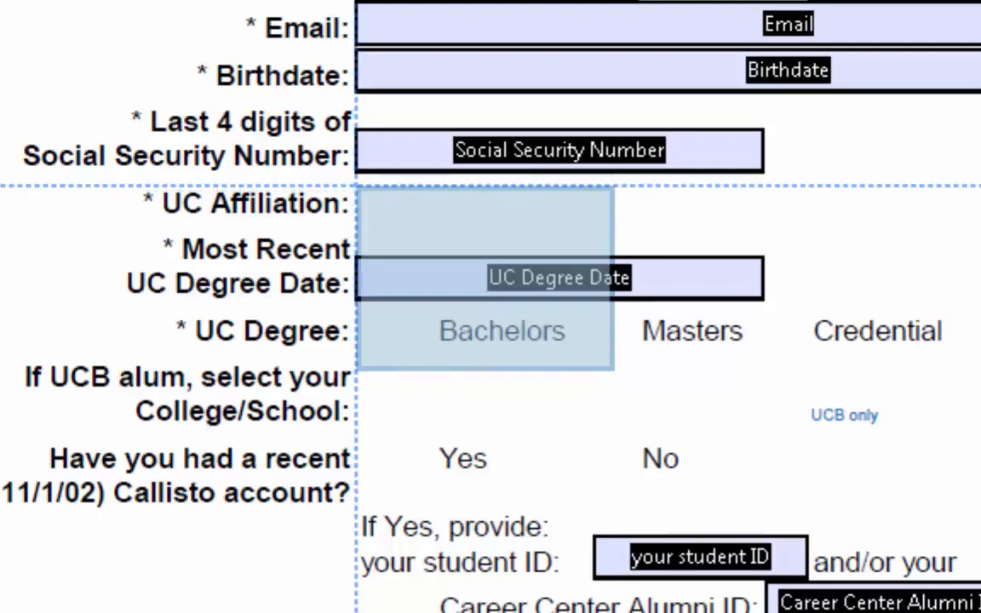
left_click_drag(357, 187, 764, 234)
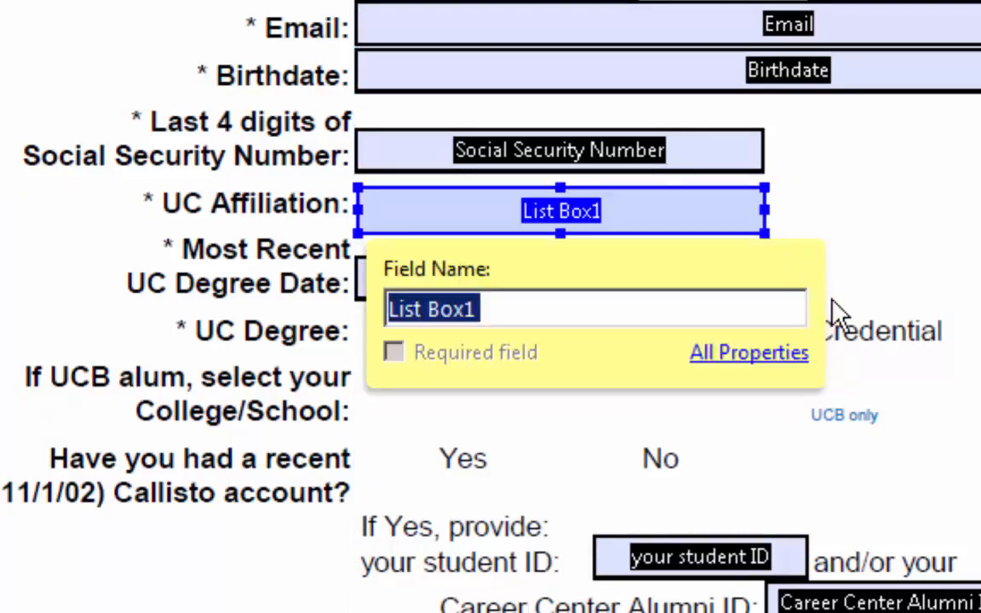
type("Affiliation")
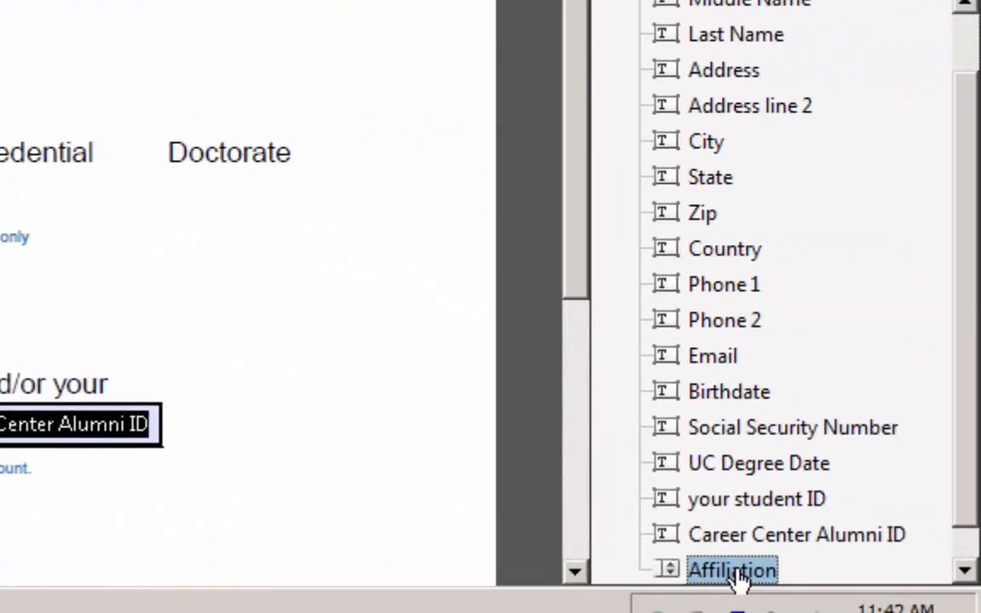
left_click_drag(737, 575, 750, 447)
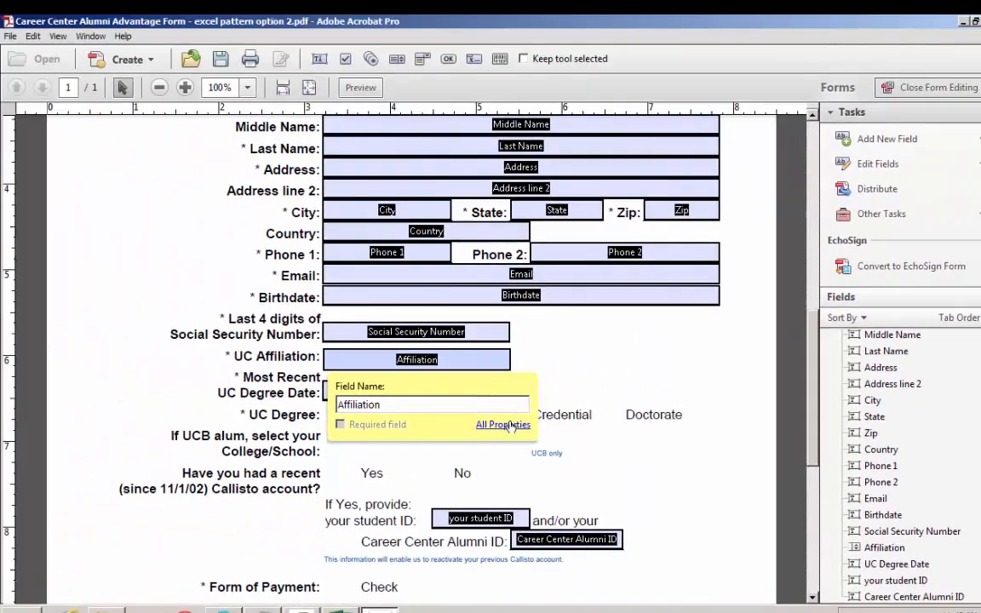
Open the item options in the Affiliation list box's properties.
left_click(509, 427)
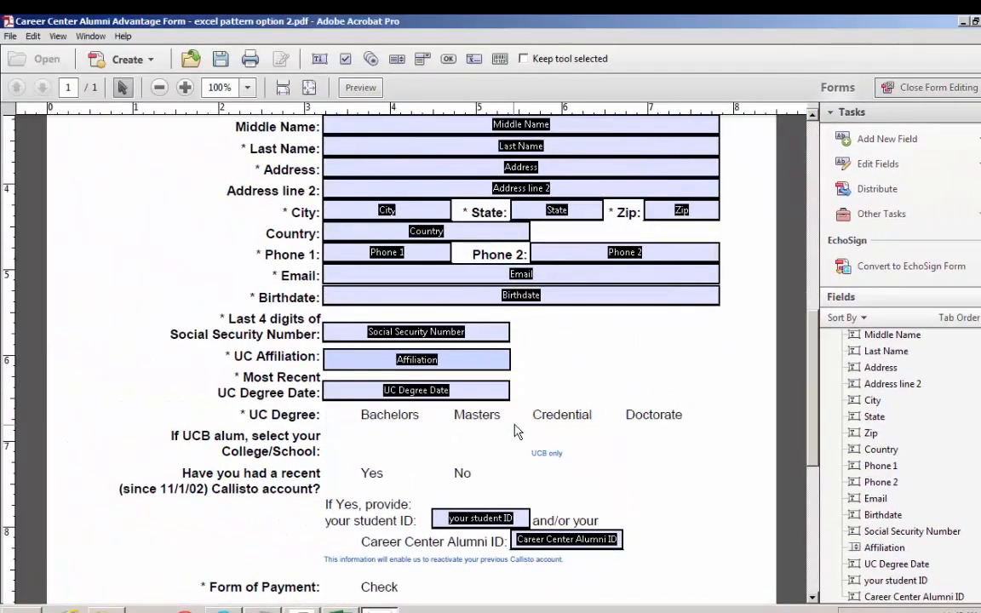
left_click(499, 368)
right_click(498, 360)
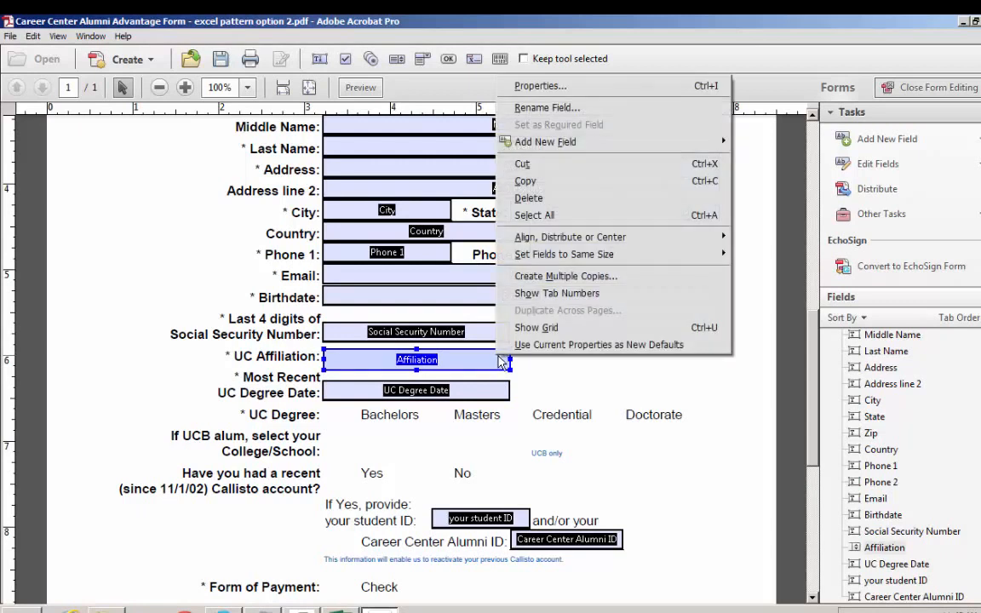
left_click(559, 86)
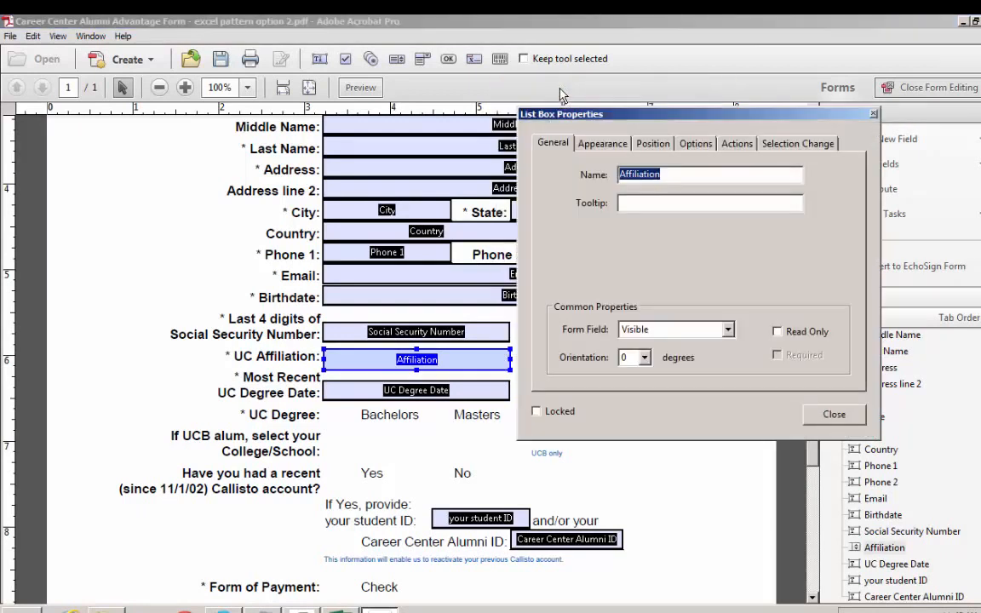
left_click(696, 144)
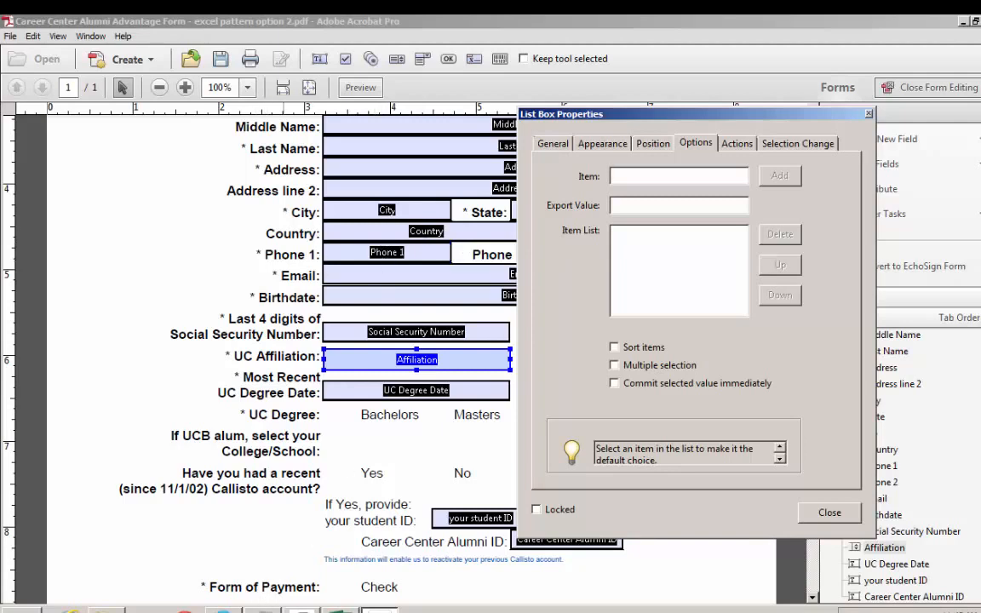
Switch to the drop down items sheet in Excel and narrow its window to fit the two lists.
left_click(342, 609)
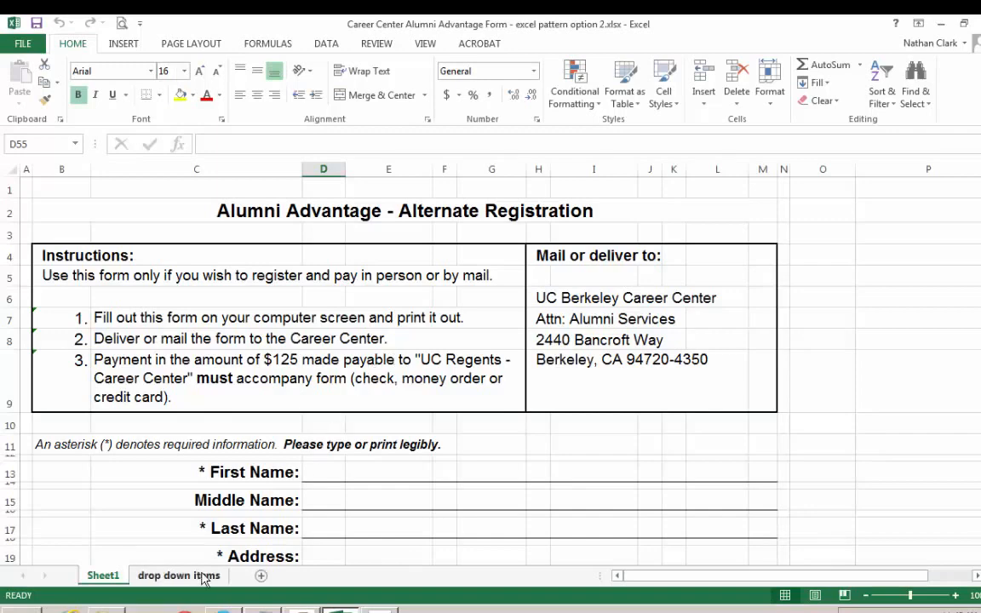
left_click(202, 576)
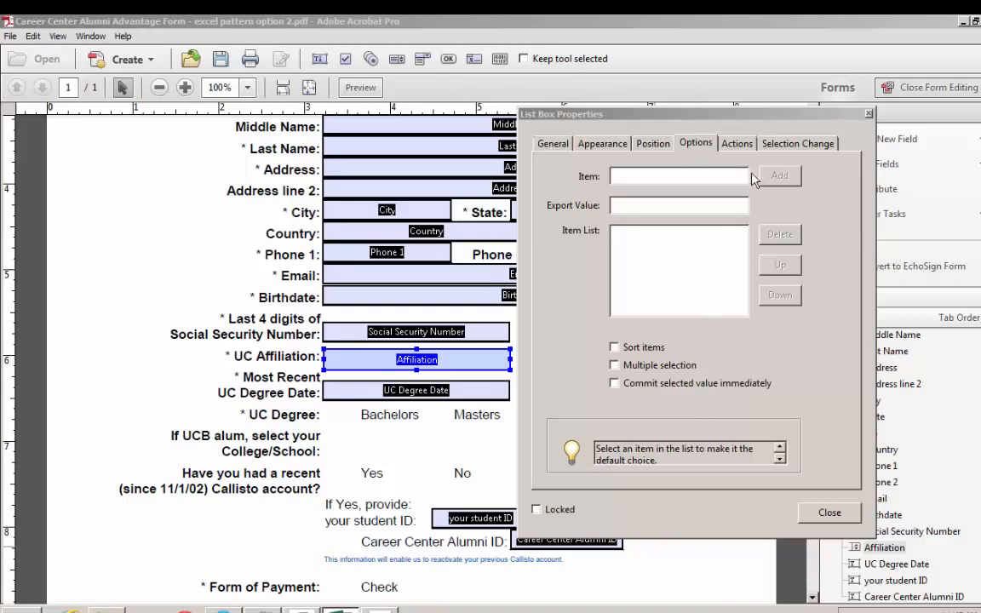
left_click(679, 173)
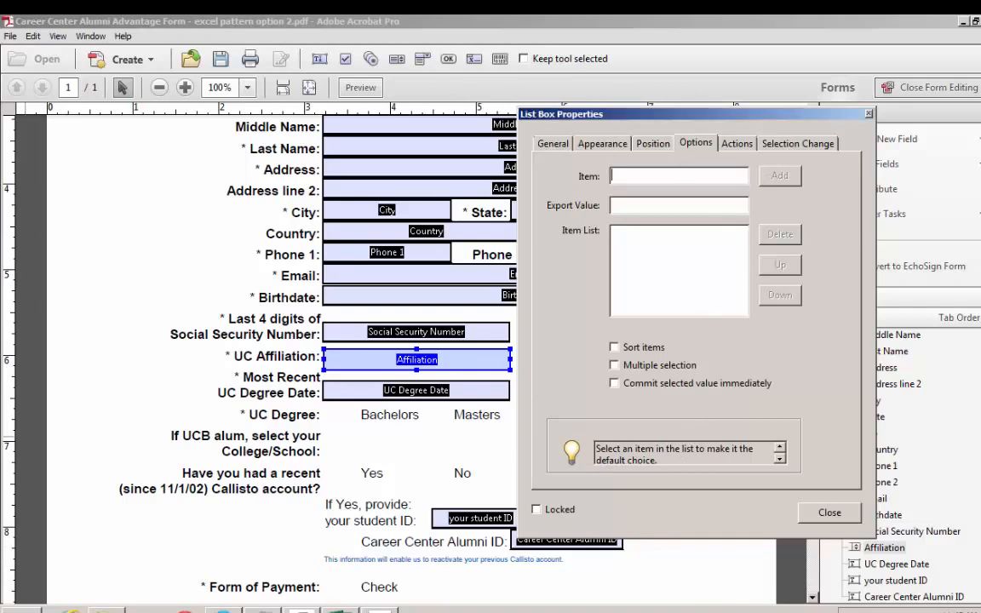
left_click_drag(0, 67, 289, 65)
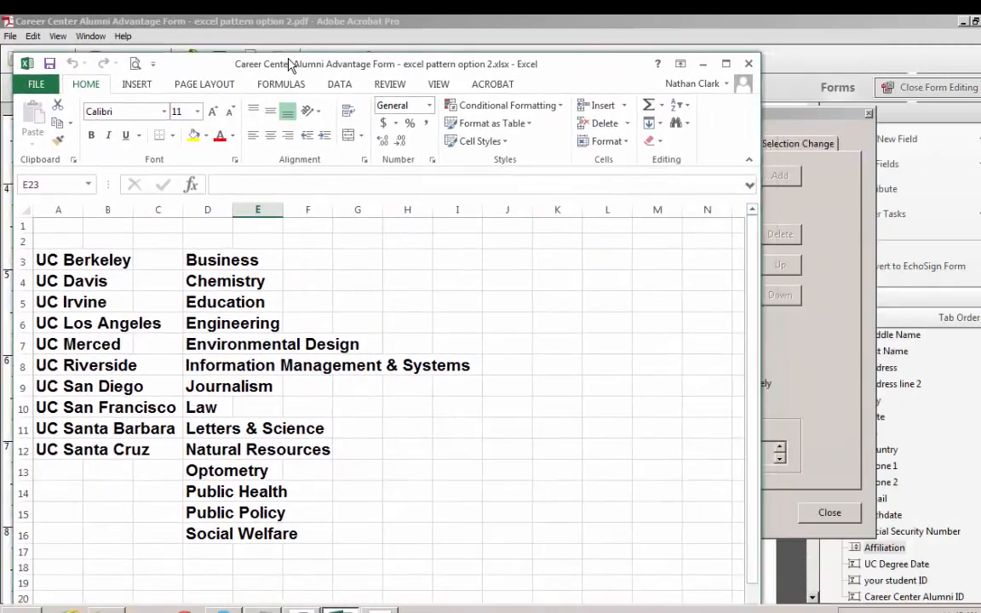
left_click_drag(755, 212, 491, 220)
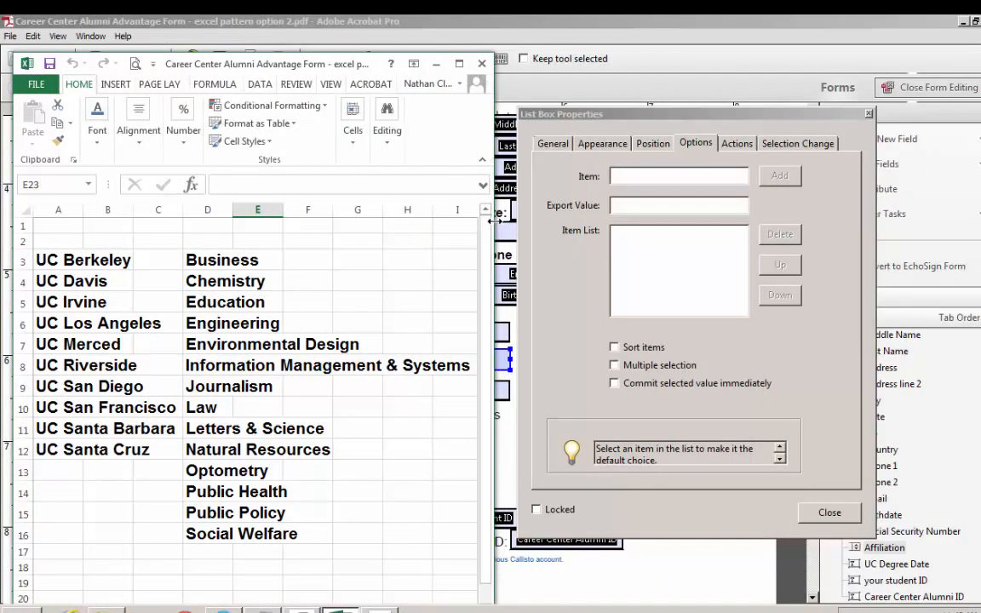
left_click_drag(367, 65, 0, 68)
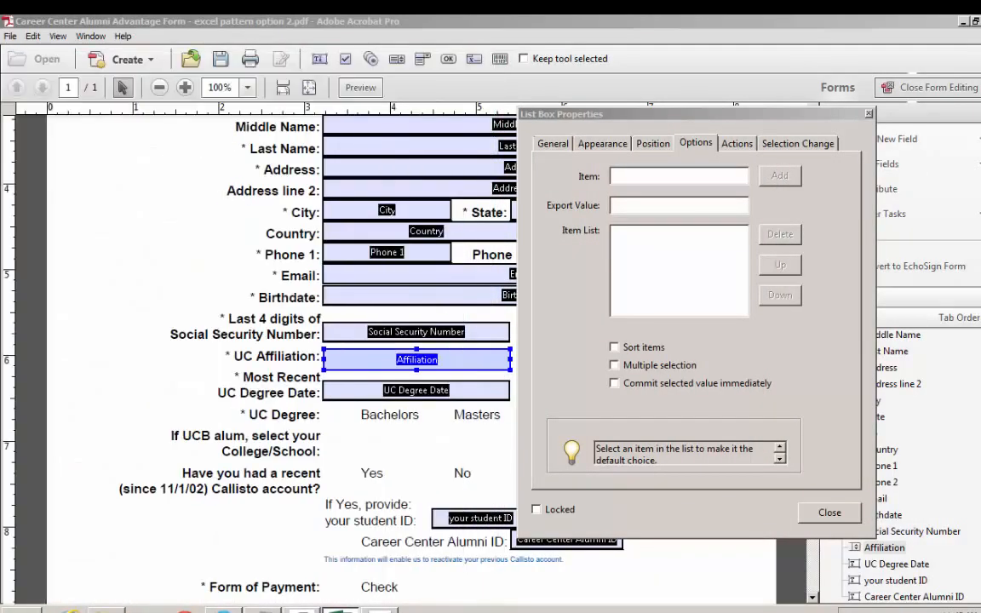
Check the UC Affiliation selector on the Career Center web form and add --Select UC campus-- as the Affiliation list box's first item.
left_click(683, 180)
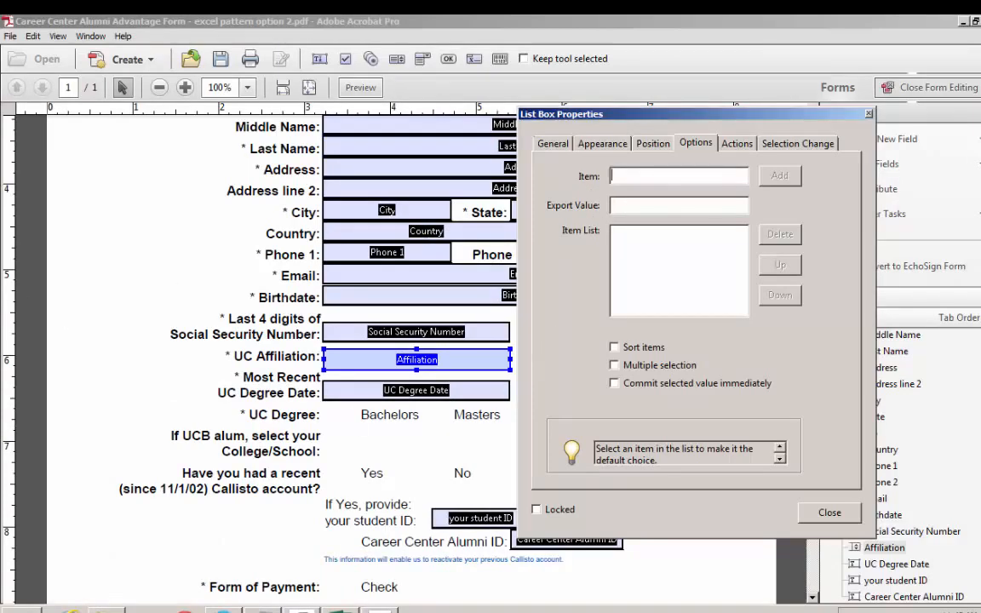
left_click_drag(0, 51, 379, 17)
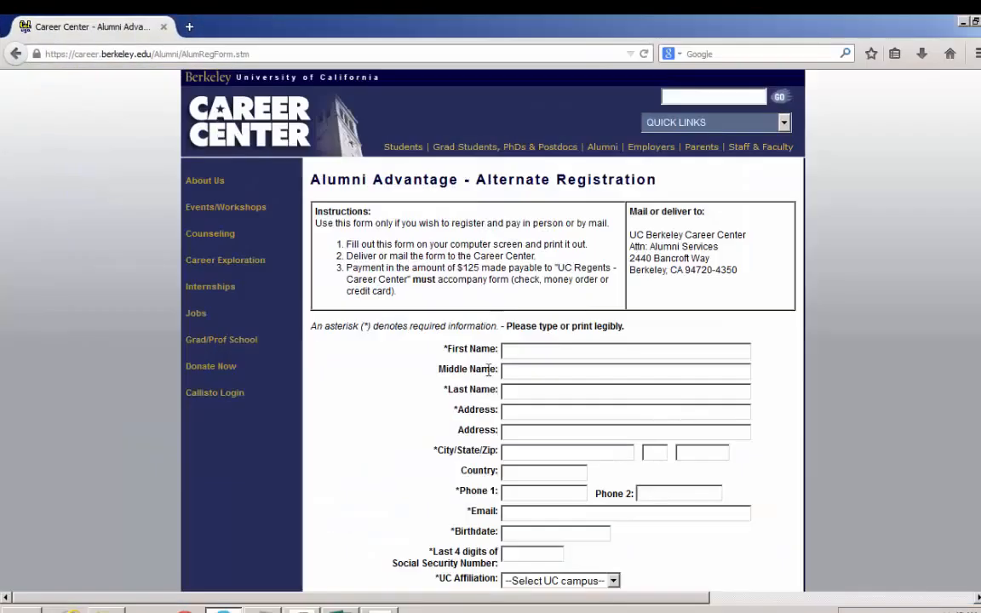
scroll(482, 419, "down", 1)
scroll(483, 423, "down", 5)
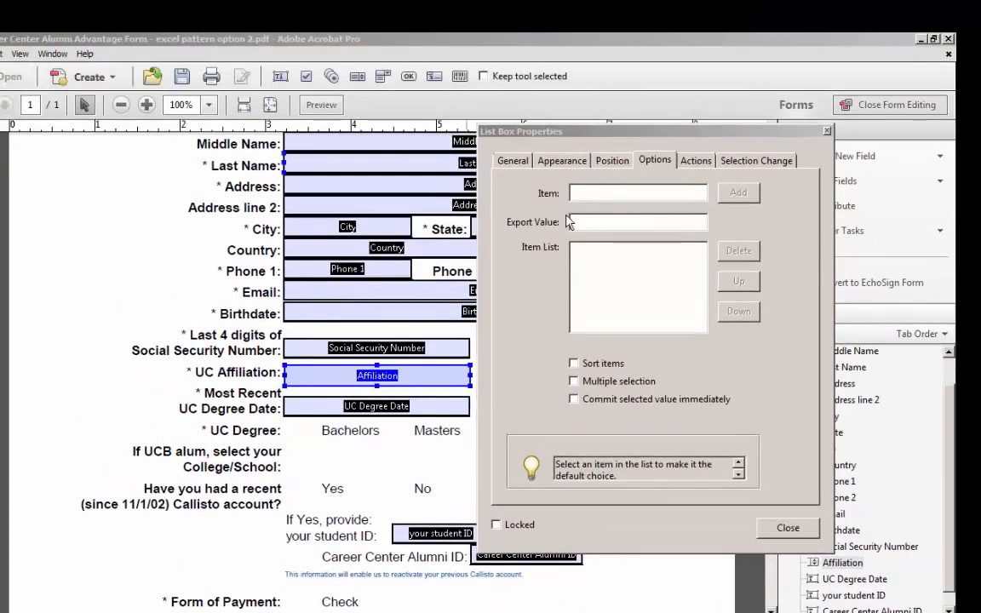
left_click(604, 195)
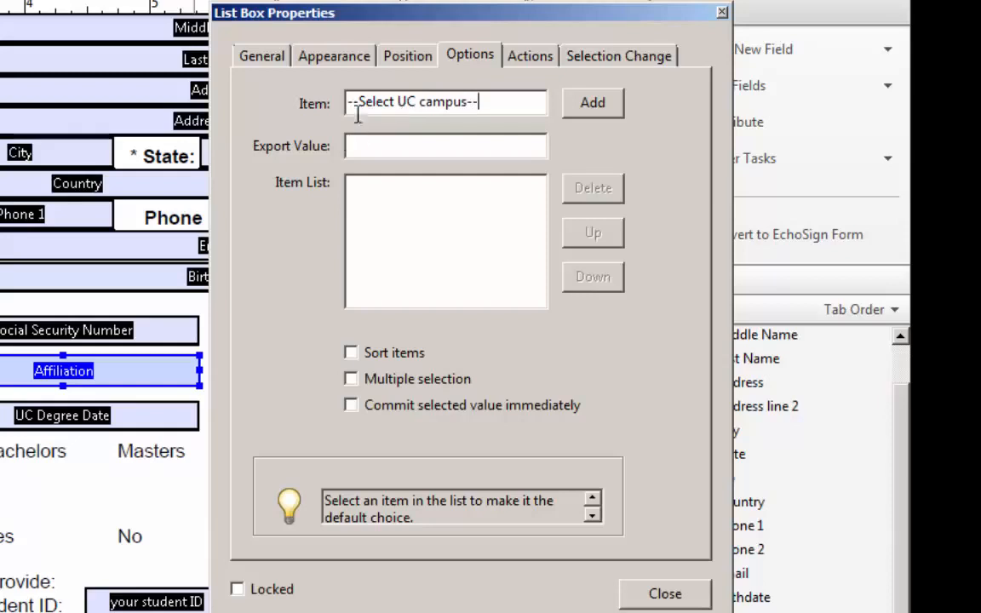
left_click(615, 99)
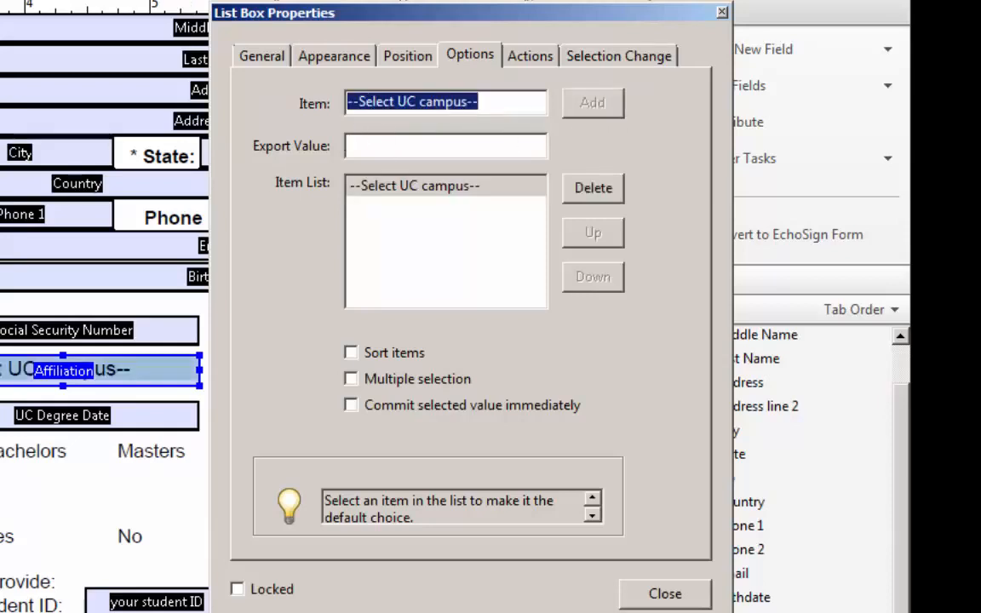
Add UC Berkeley and UC Davis from the Excel campus list as items of the Affiliation list box.
key("alt+Tab")
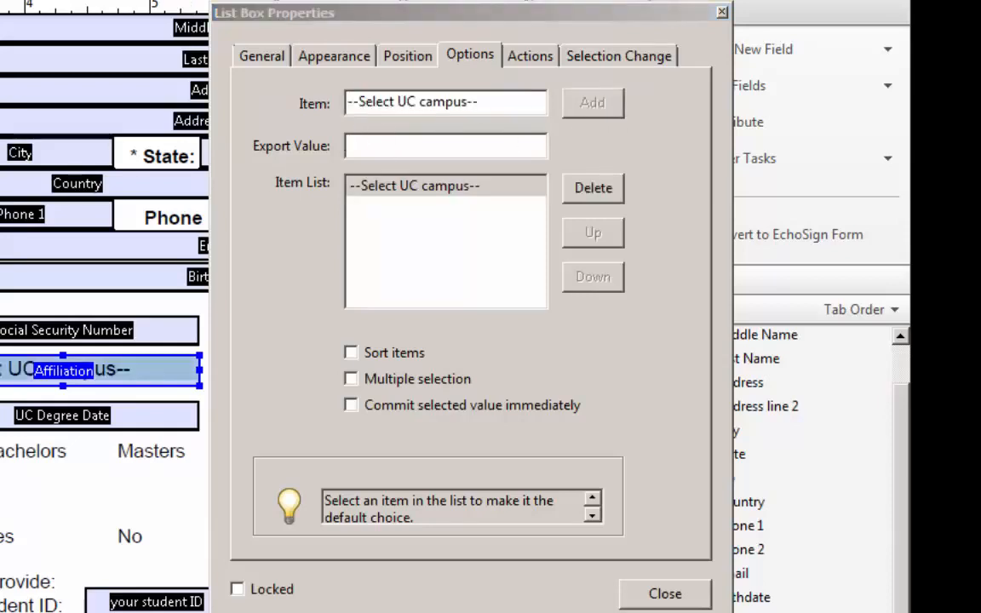
left_click(407, 143)
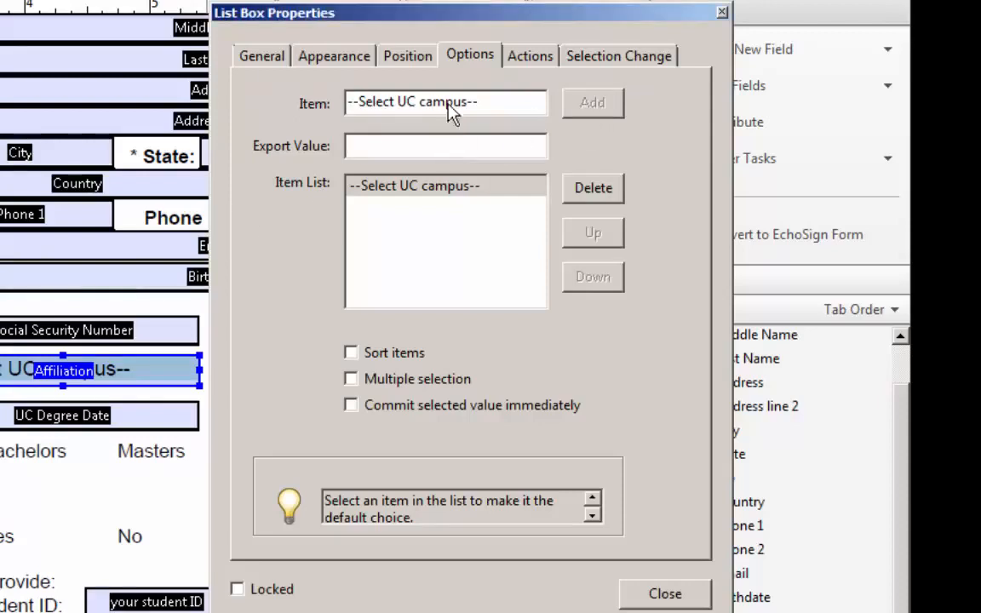
triple_click(498, 109)
type("UC Berkeley")
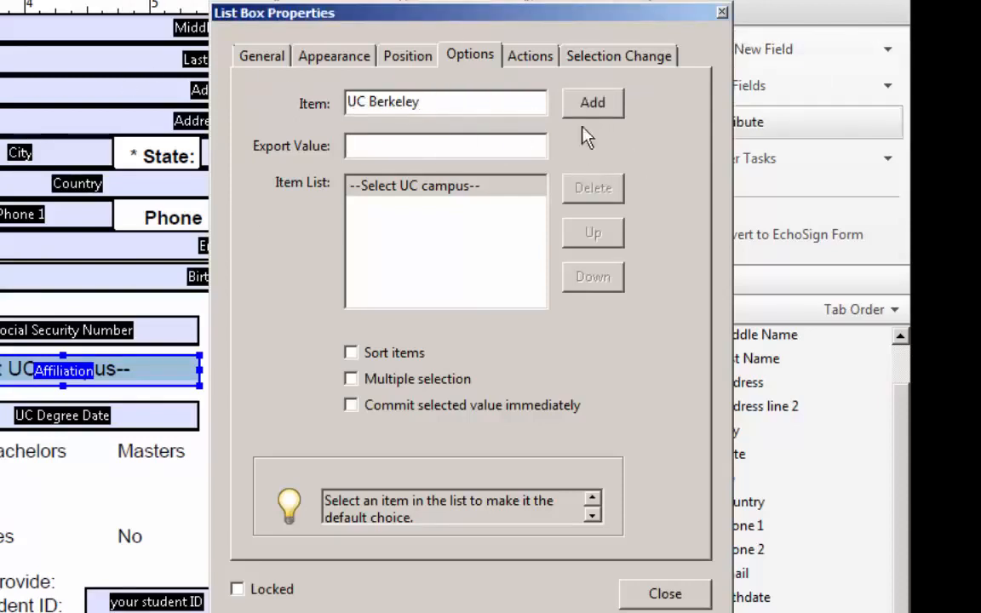
left_click(595, 104)
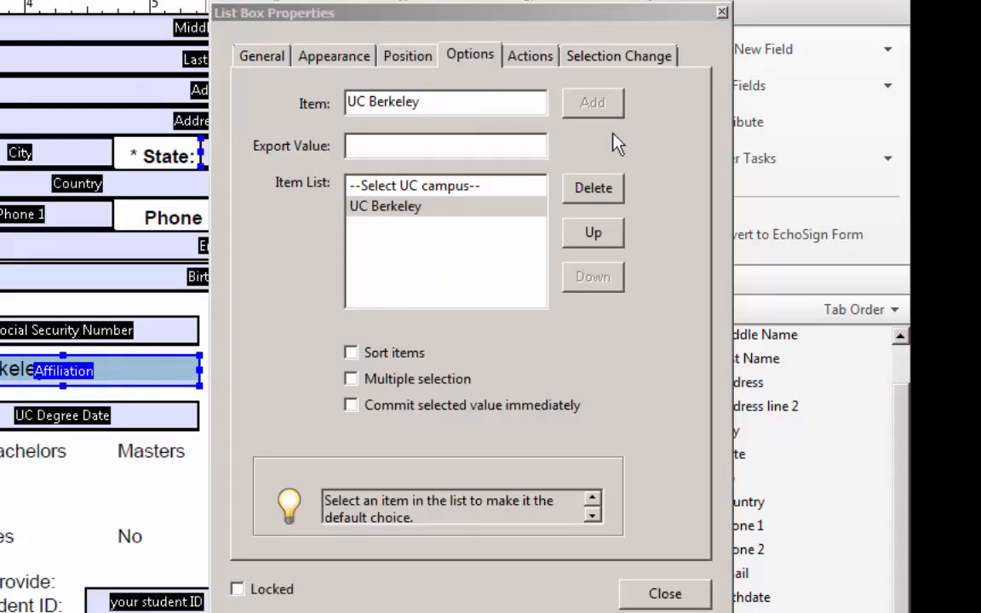
triple_click(424, 102)
type("UC Davis")
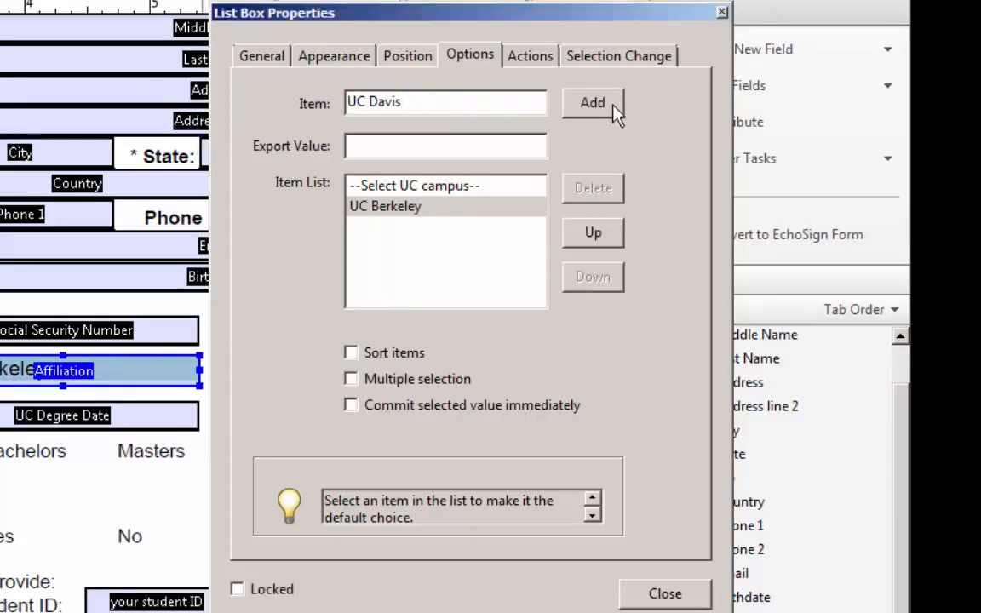
left_click(596, 104)
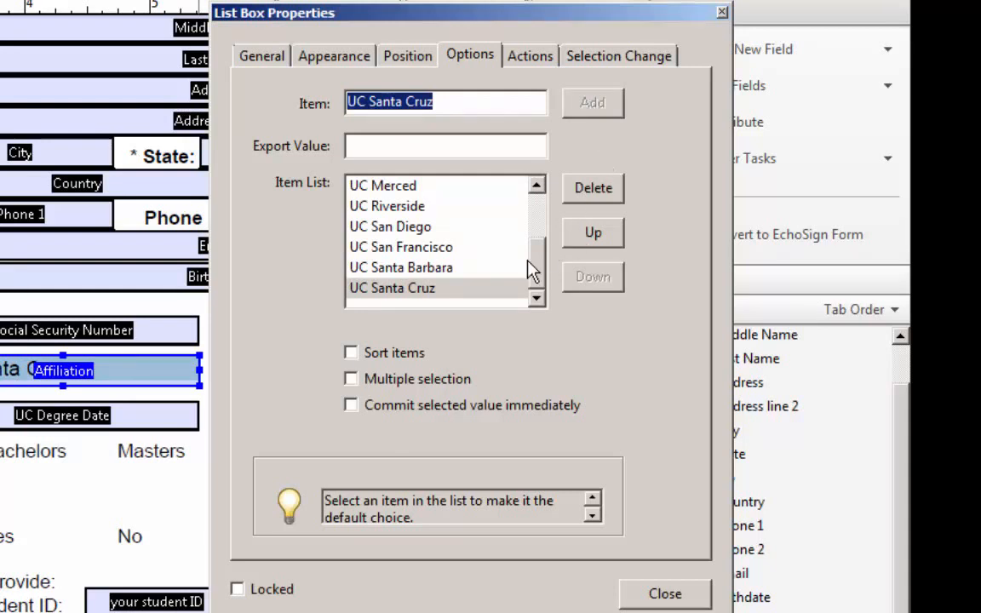
Make --Select UC campus-- the default choice of the Affiliation list box and close its properties.
mouse_move(539, 272)
left_mouse_down()
mouse_move(545, 191)
mouse_move(535, 278)
left_mouse_up()
left_click_drag(545, 137, 512, 212)
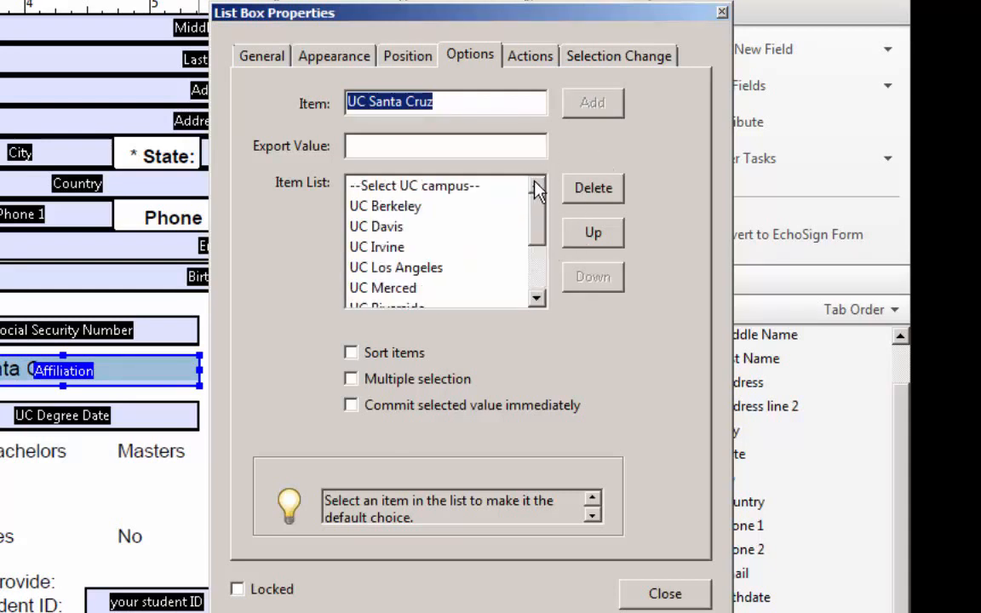
left_click(486, 184)
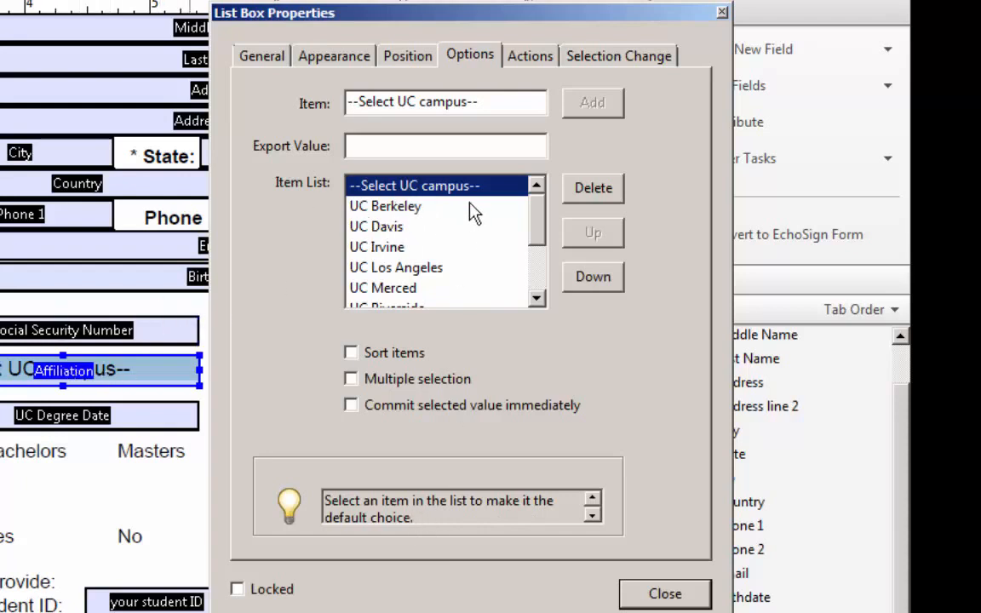
left_click(664, 593)
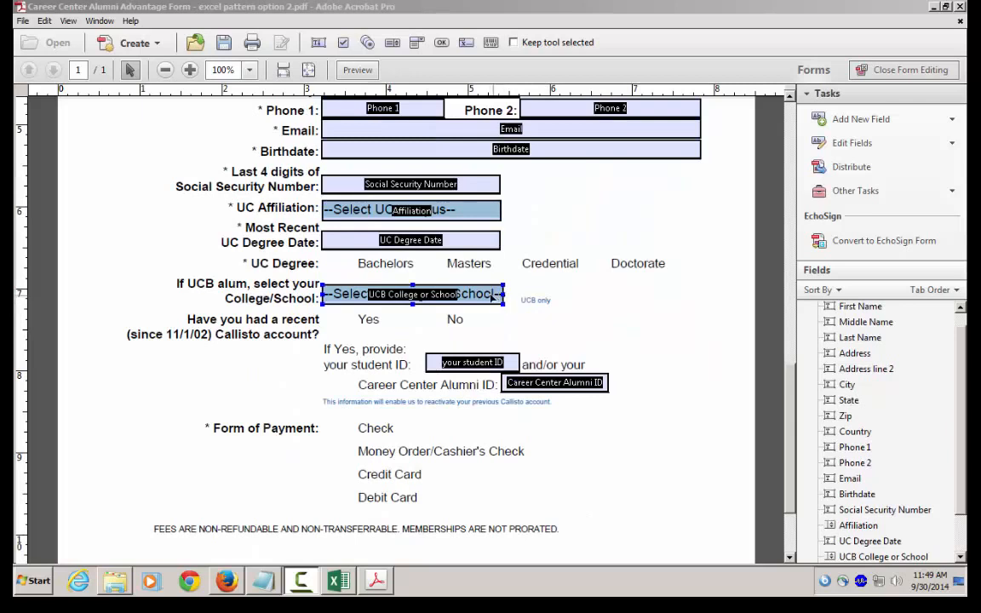
Review the items of the UCB College or School list box and select --Select a College or School-- as its default choice.
right_click(500, 295)
left_click(534, 305)
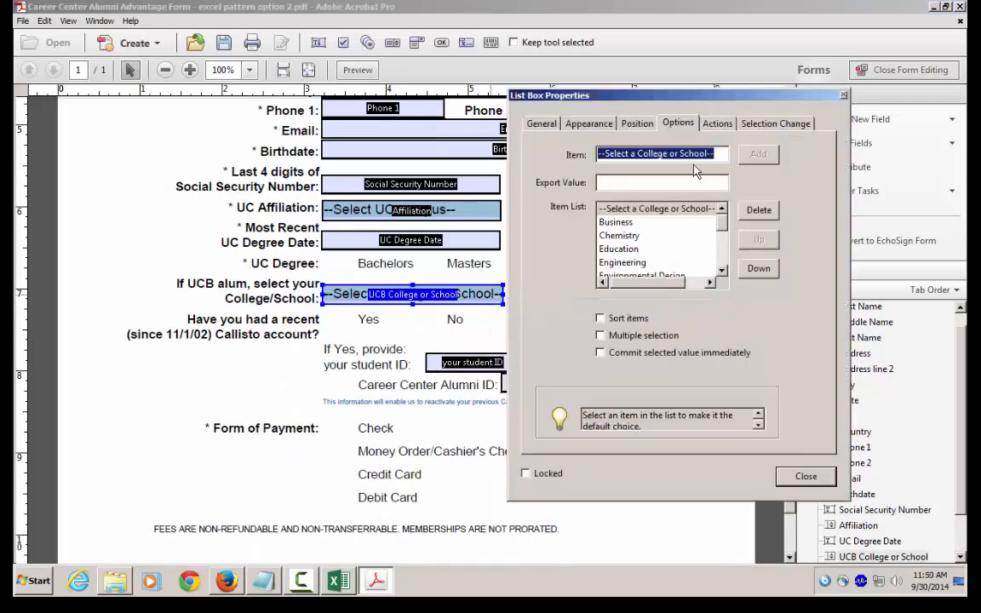
scroll(720, 233, "down", 3)
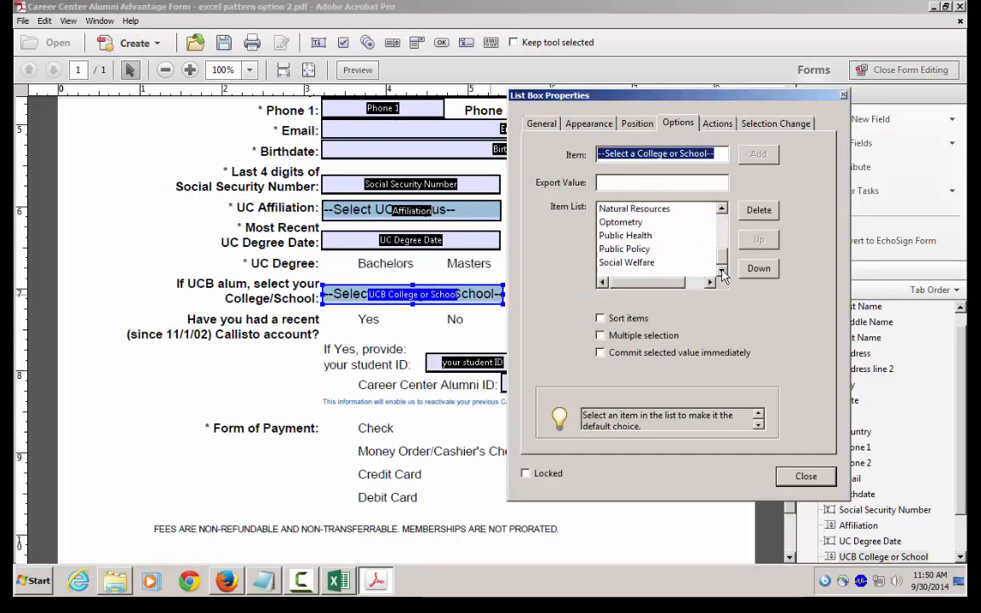
scroll(653, 228, "up", 3)
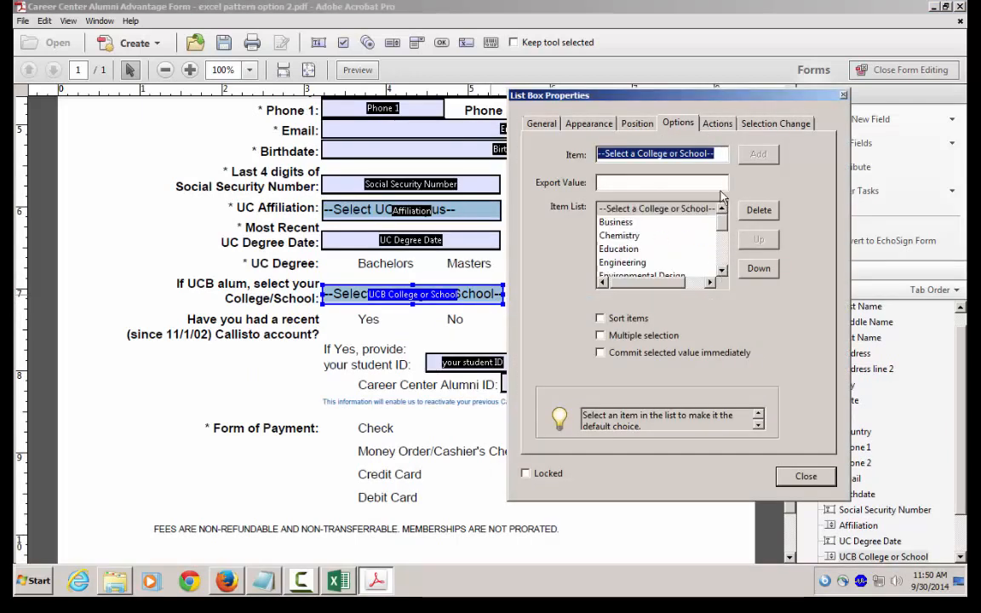
left_click(669, 210)
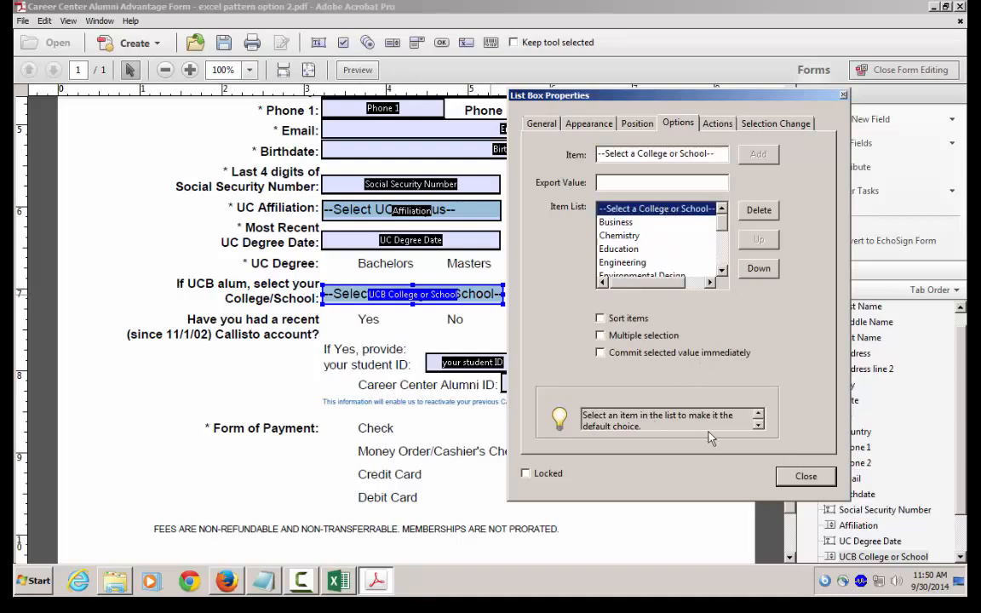
left_click(806, 476)
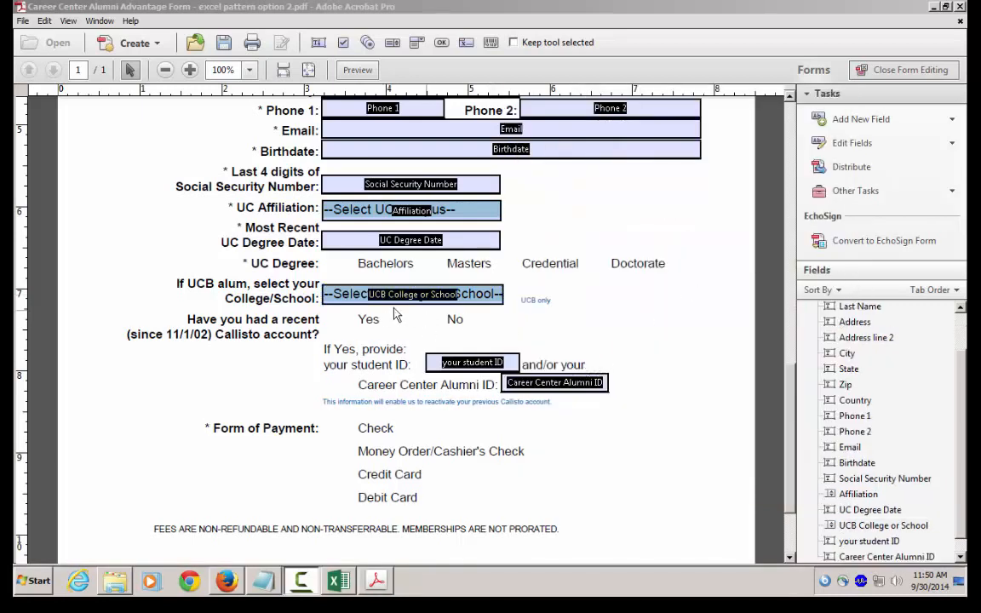
Add a radio button beside Yes for the recent Callisto account question, with choice Yes and group name Recent Callisto.
left_click(890, 121)
left_click(855, 180)
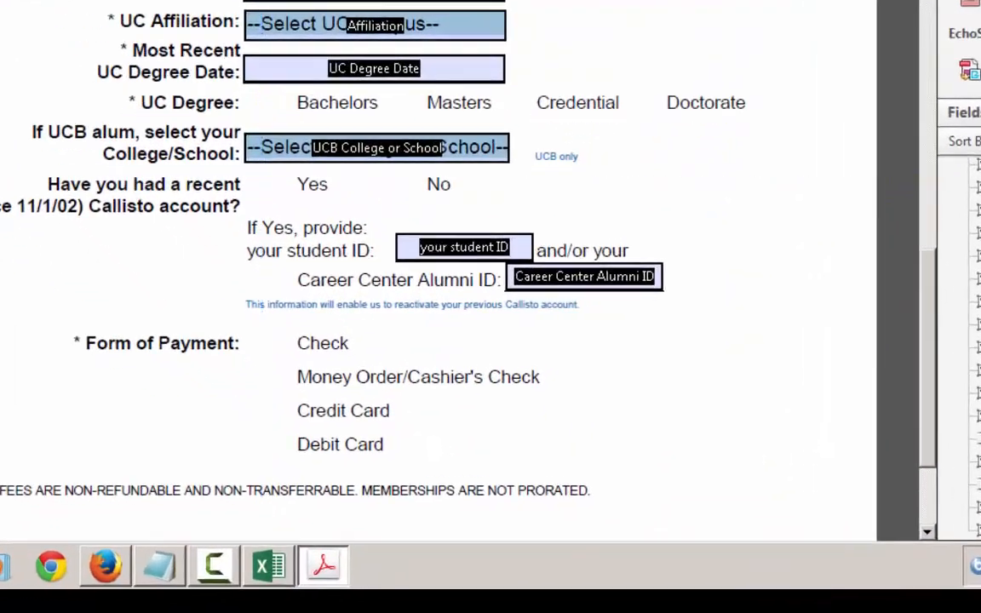
left_click(276, 184)
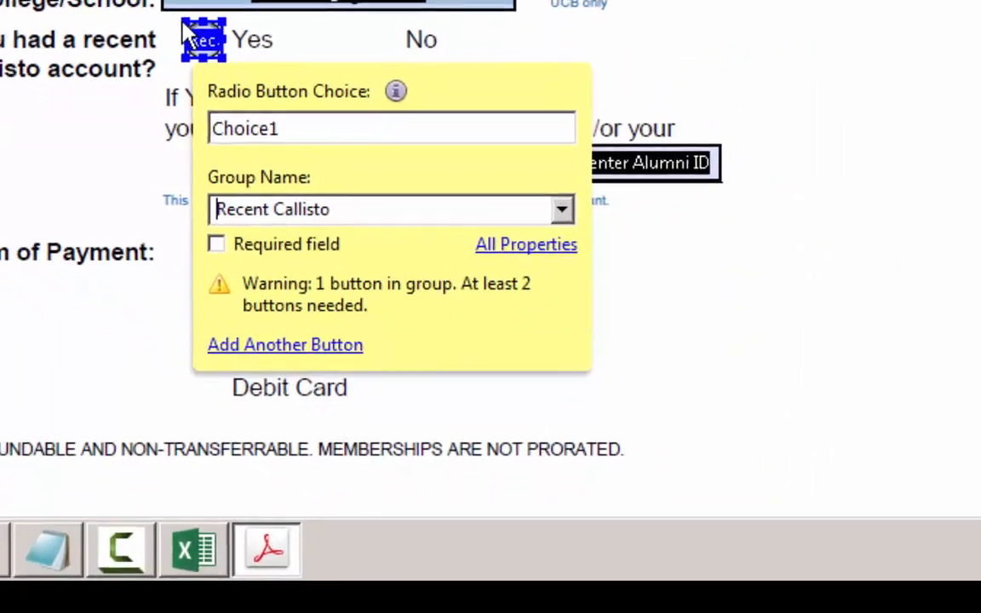
left_click_drag(340, 256, 303, 253)
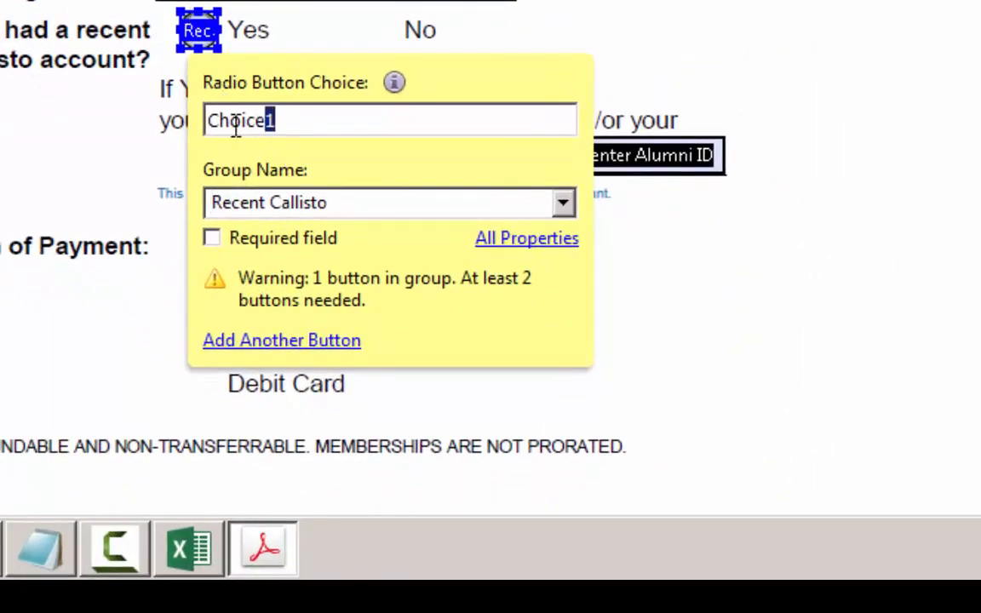
left_click_drag(237, 125, 149, 126)
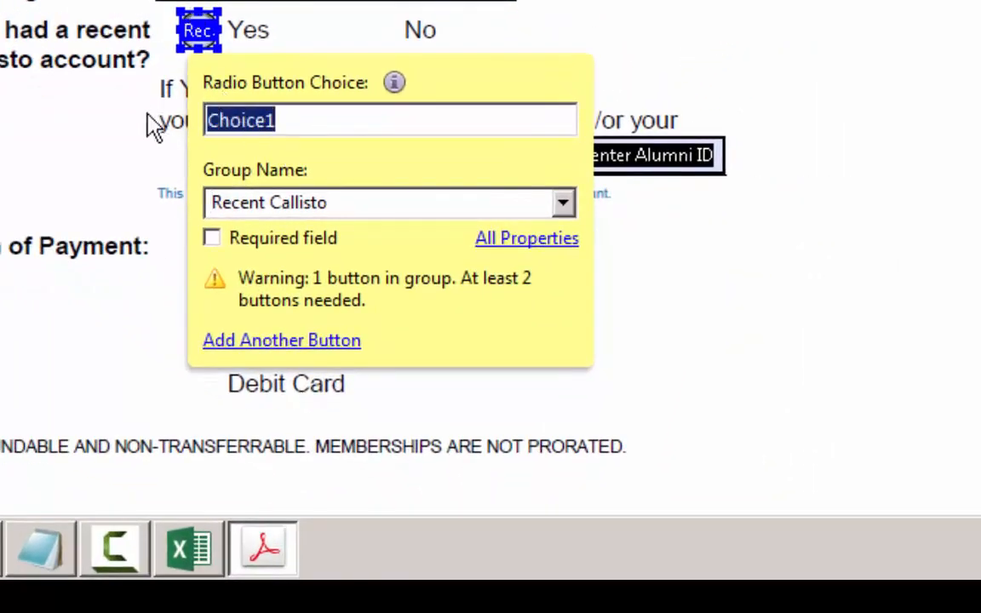
type("Yes")
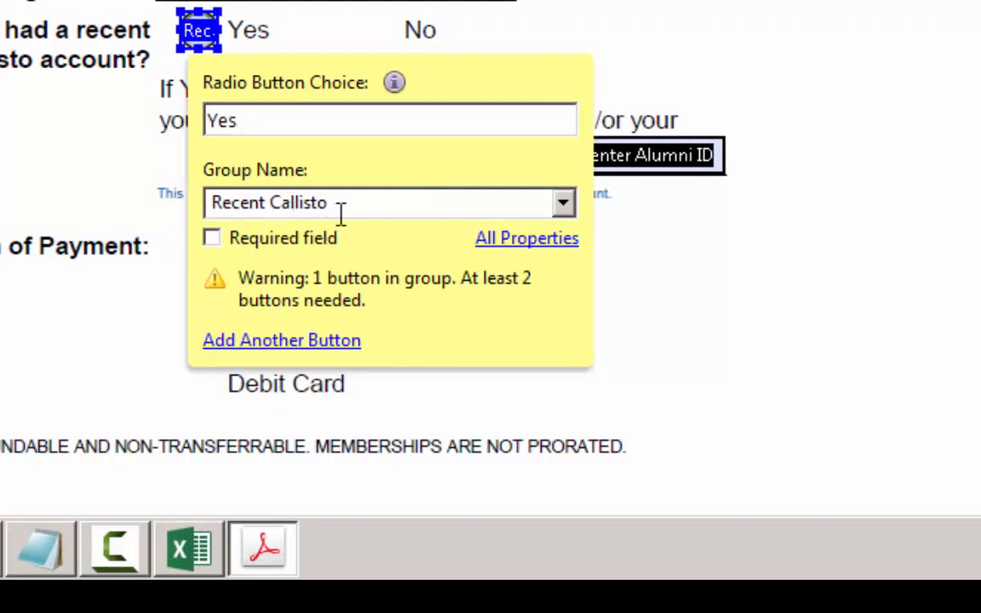
Add a second radio button to the Recent Callisto group beside No and name its choice No.
left_click(326, 341)
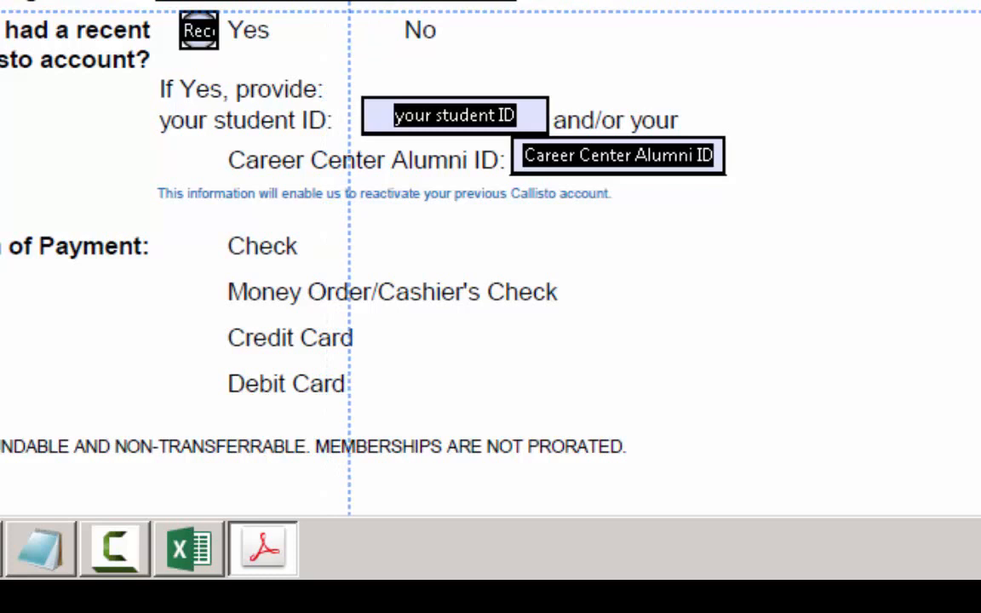
left_click(368, 31)
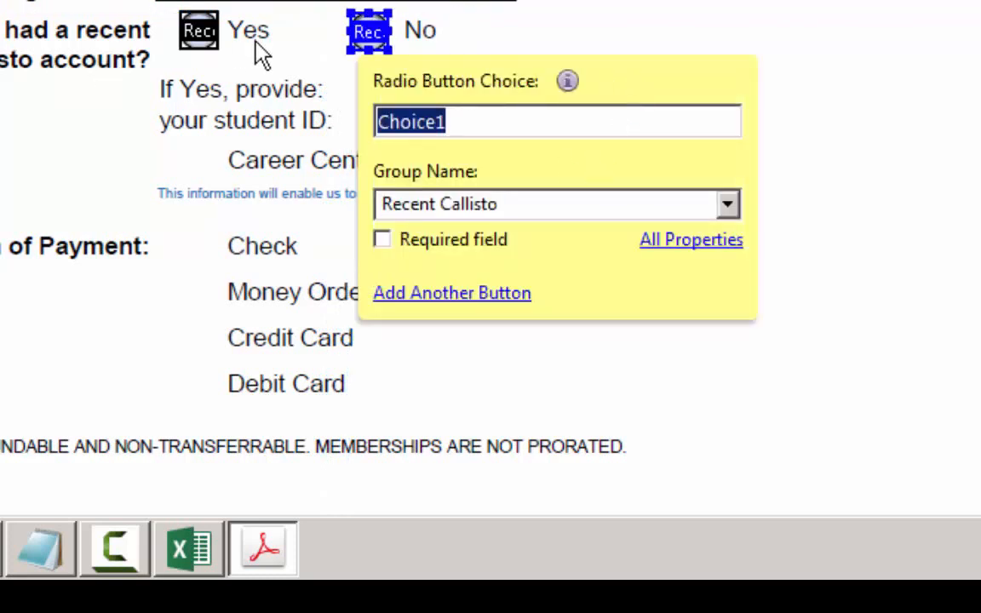
type("no")
key("BackSpace")
key("BackSpace")
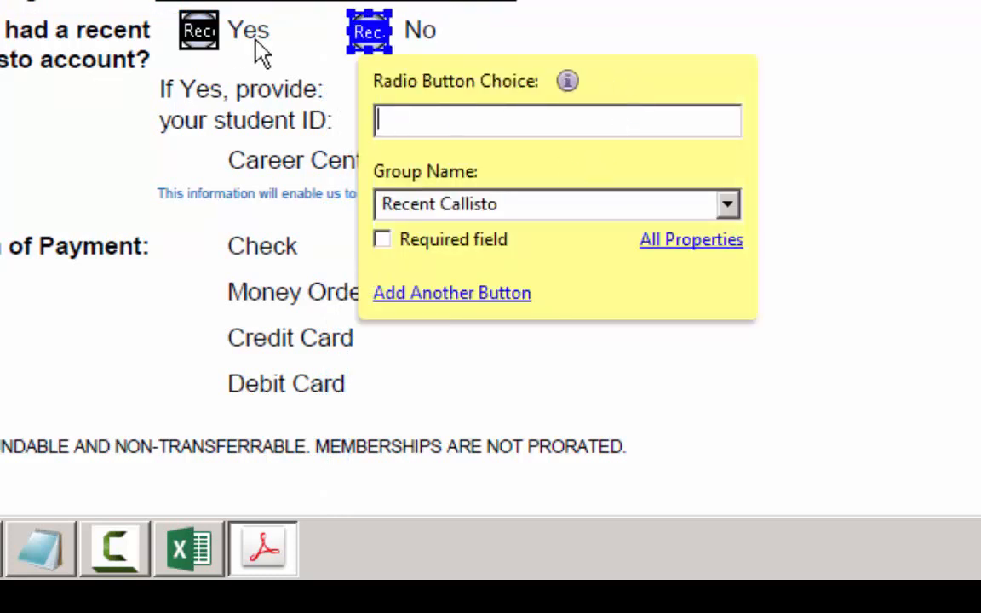
type("No")
left_click(637, 28)
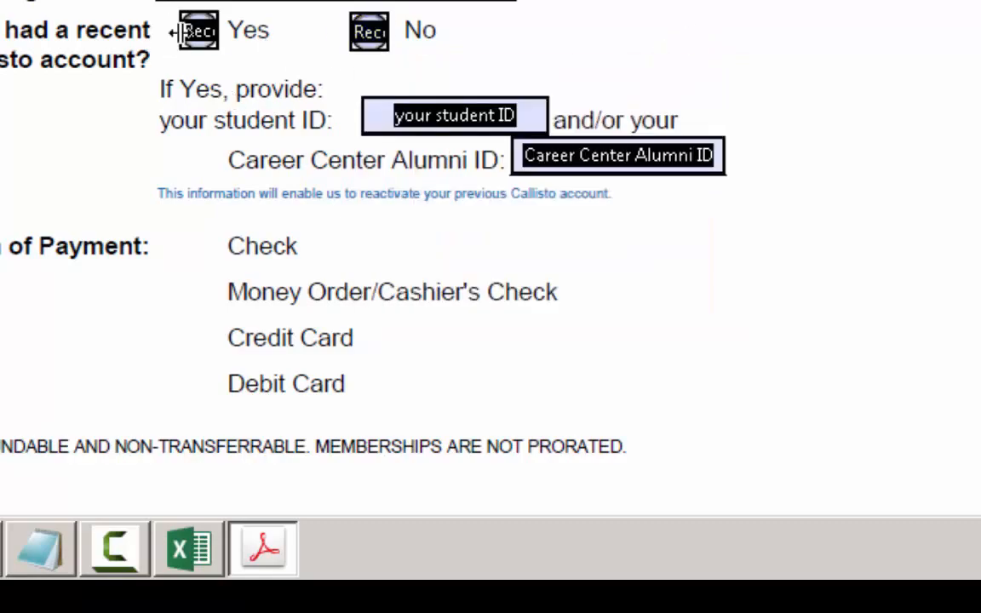
left_click(368, 31)
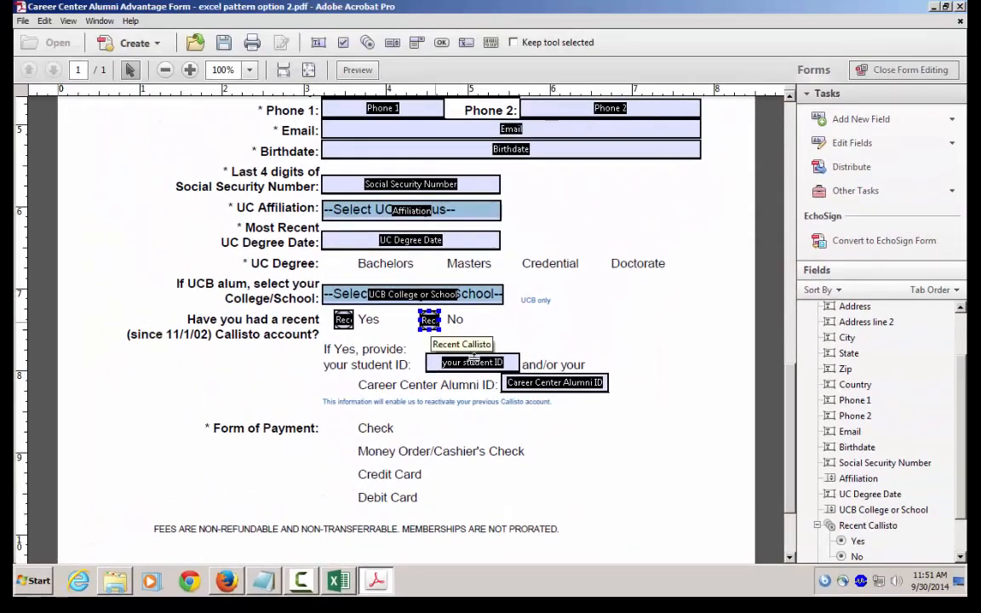
left_click(466, 356)
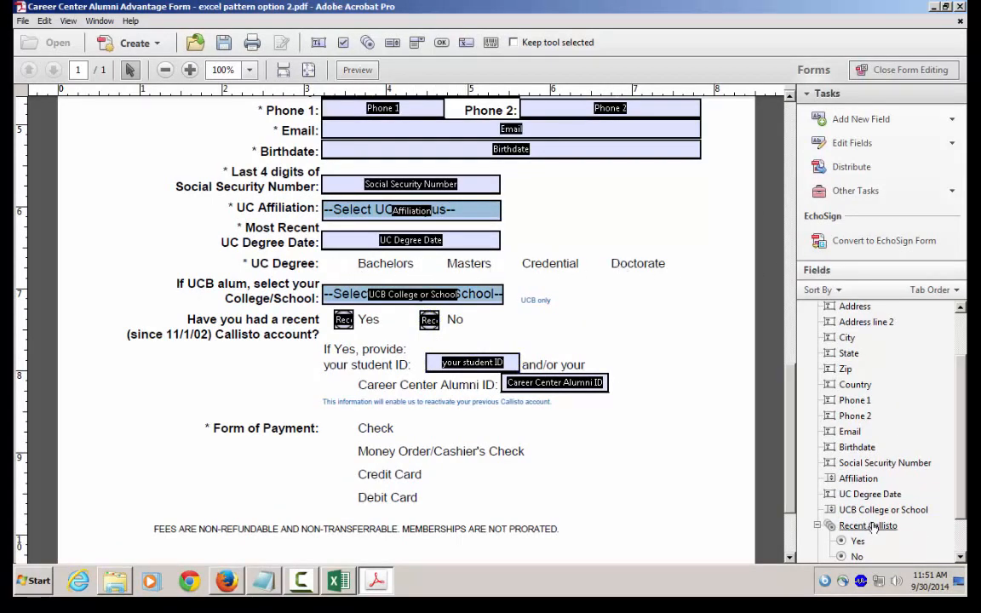
Add a check box beside the Bachelors label in the UC Degree row and name it Bachelors.
left_click(894, 119)
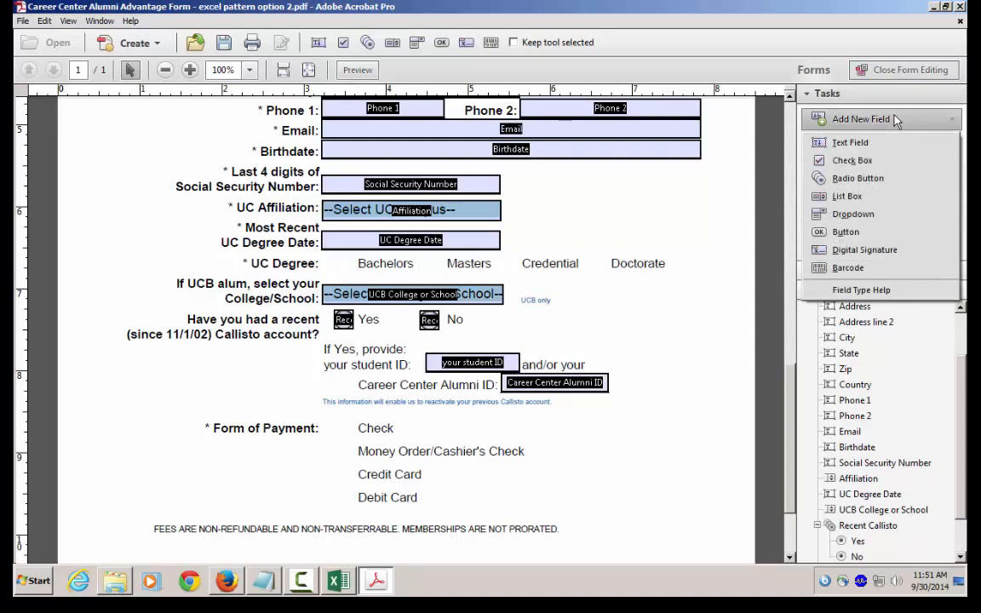
left_click(845, 160)
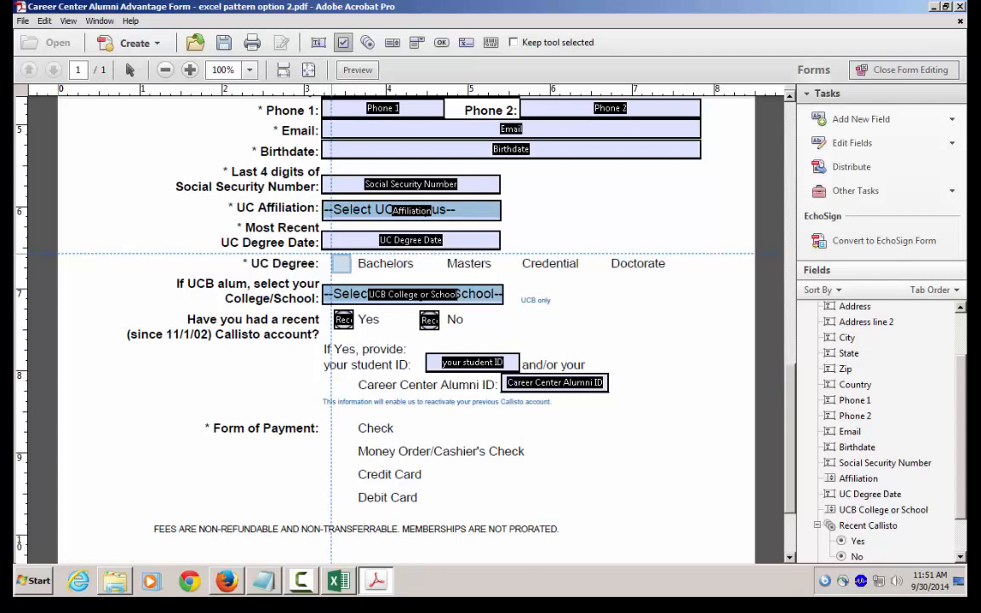
left_click(339, 263)
type("Bachelors")
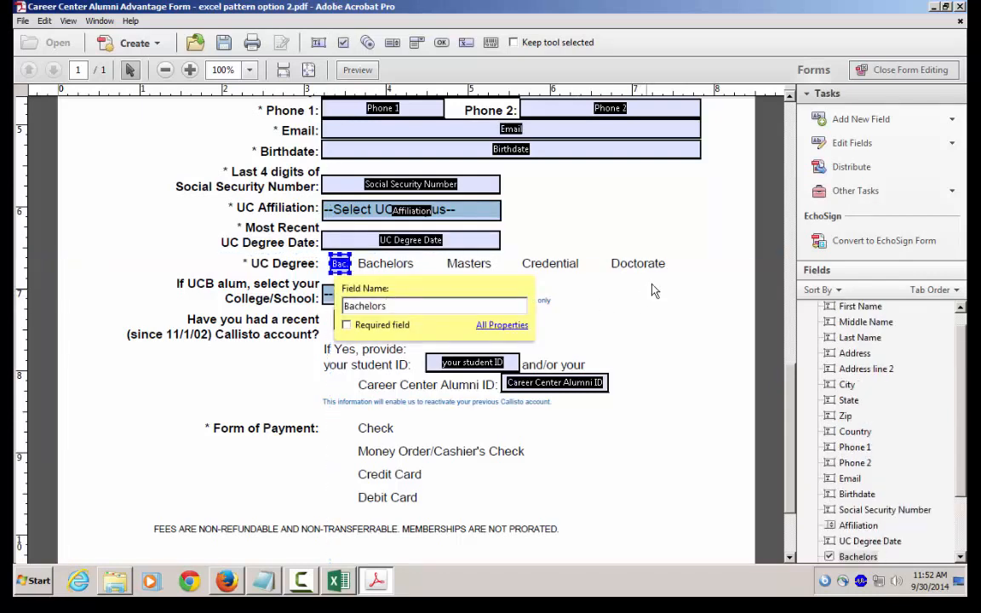
left_click(600, 320)
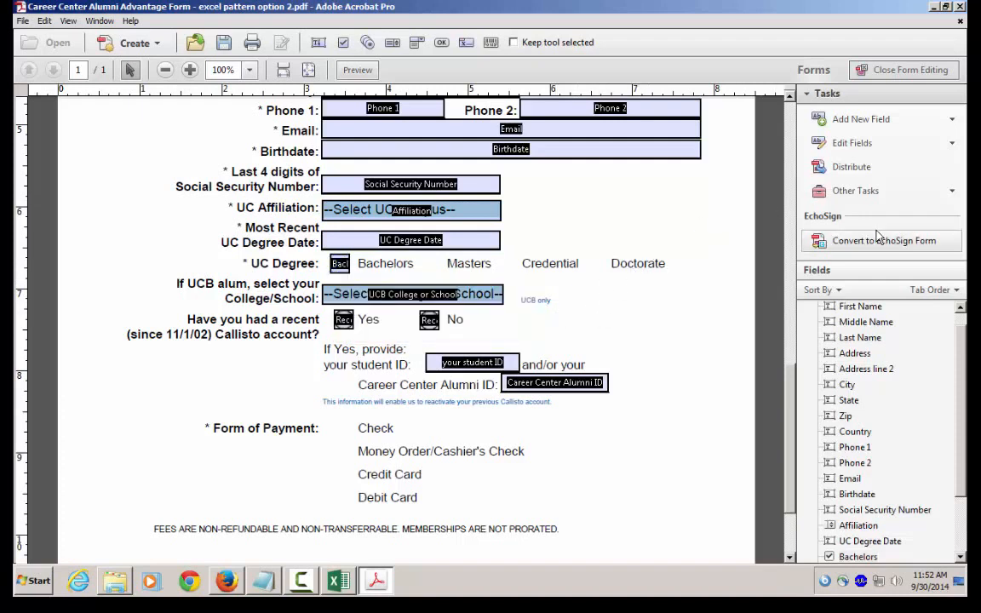
Add check boxes named Masters, Credential and Doctorate beside their labels in the UC Degree row.
left_click(888, 121)
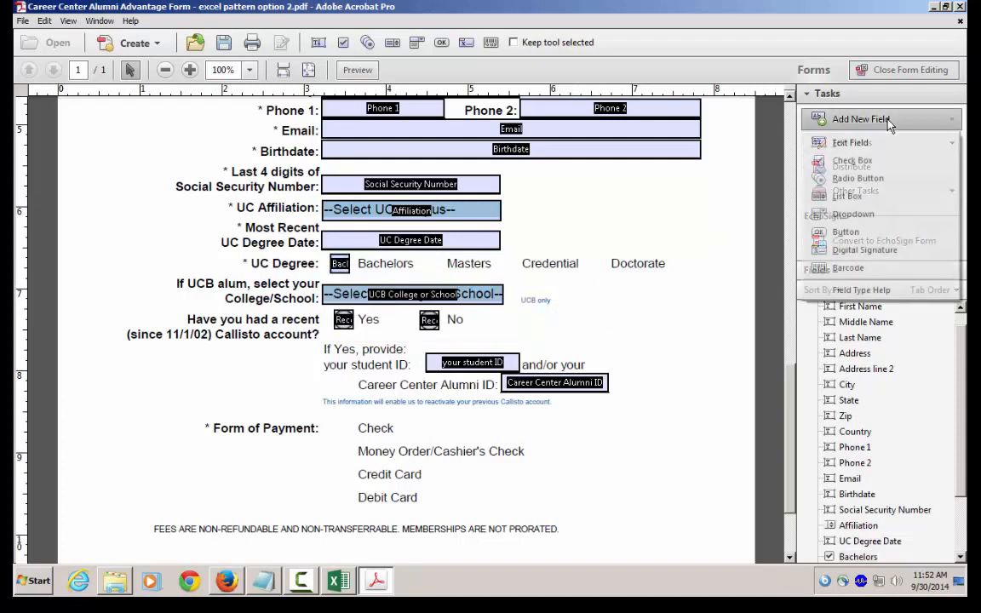
left_click(864, 160)
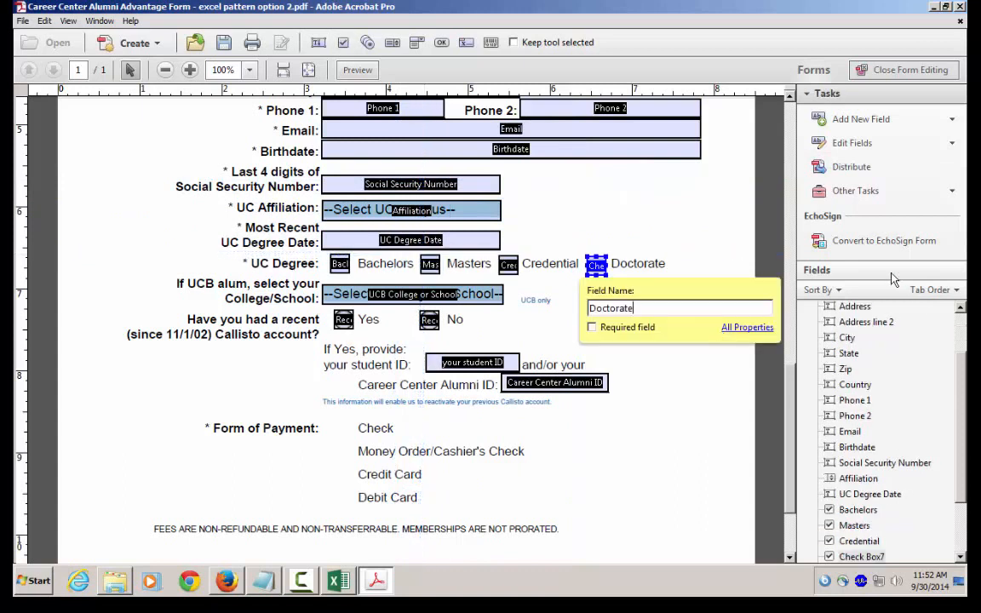
left_click(675, 356)
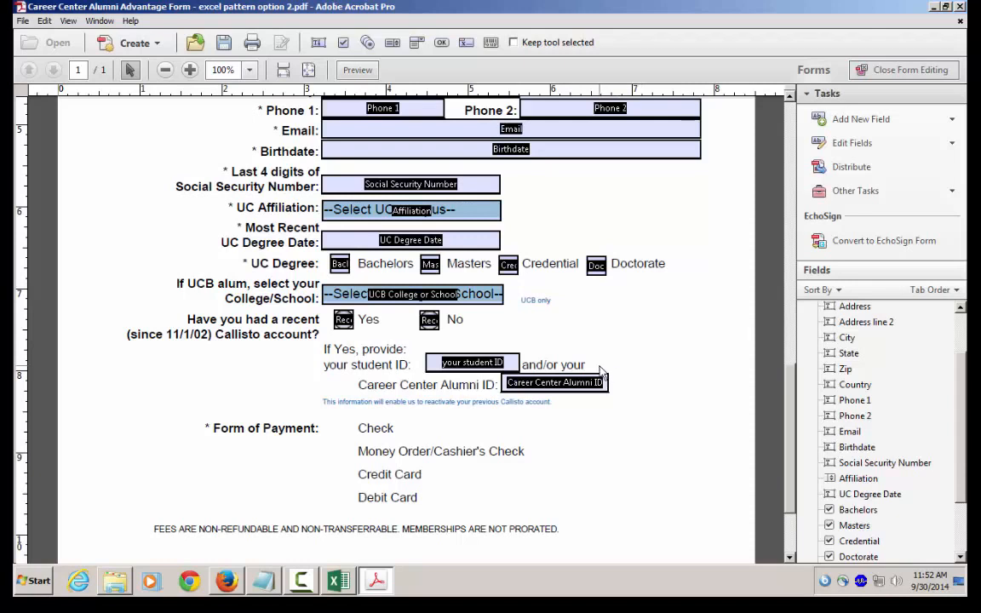
Add a radio button beside Check under Form of Payment, with choice Check and group name Form of Payment.
scroll(435, 428, "down", 3)
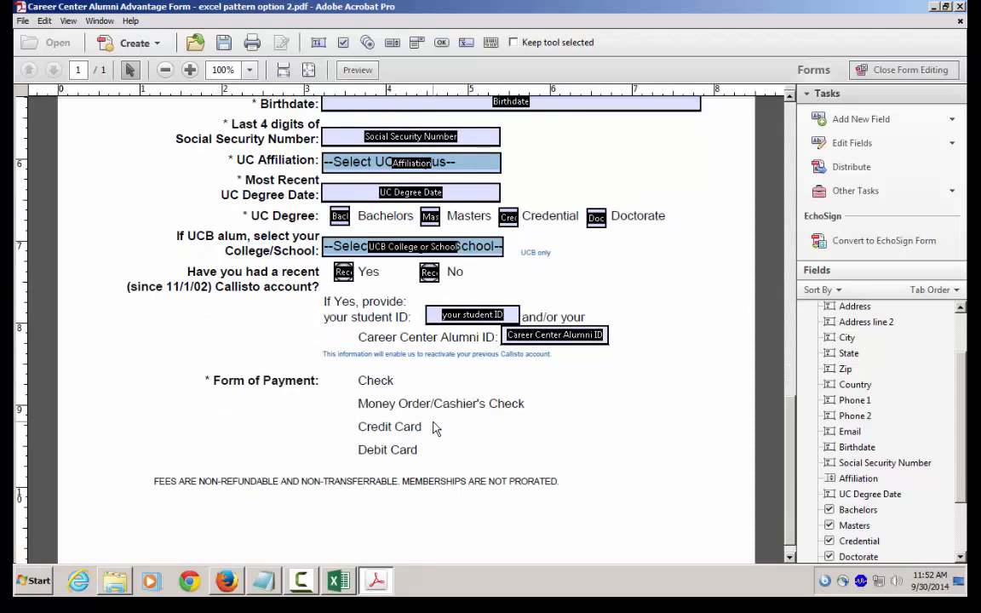
left_click(909, 122)
left_click(854, 178)
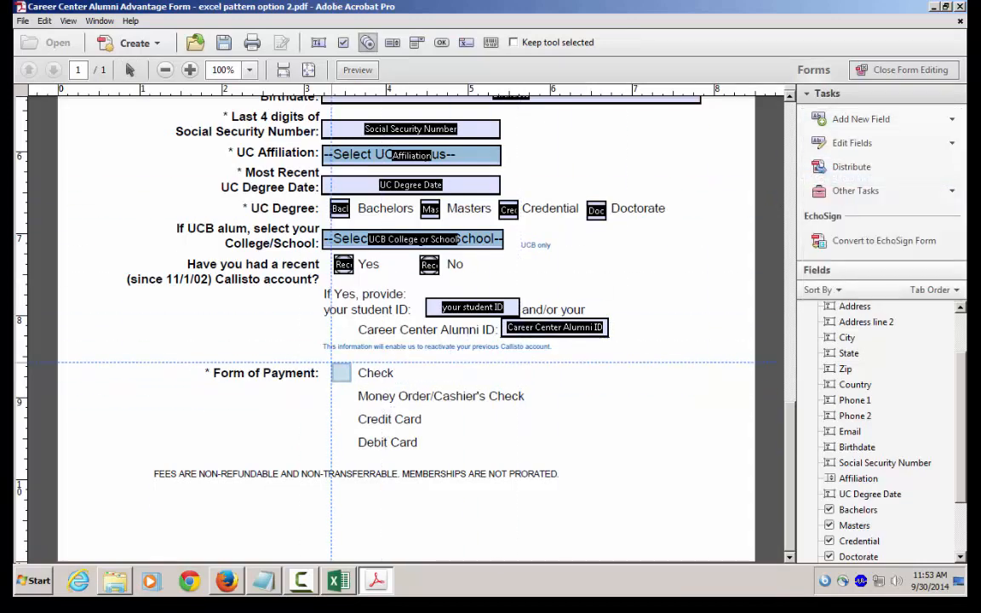
left_click(332, 364)
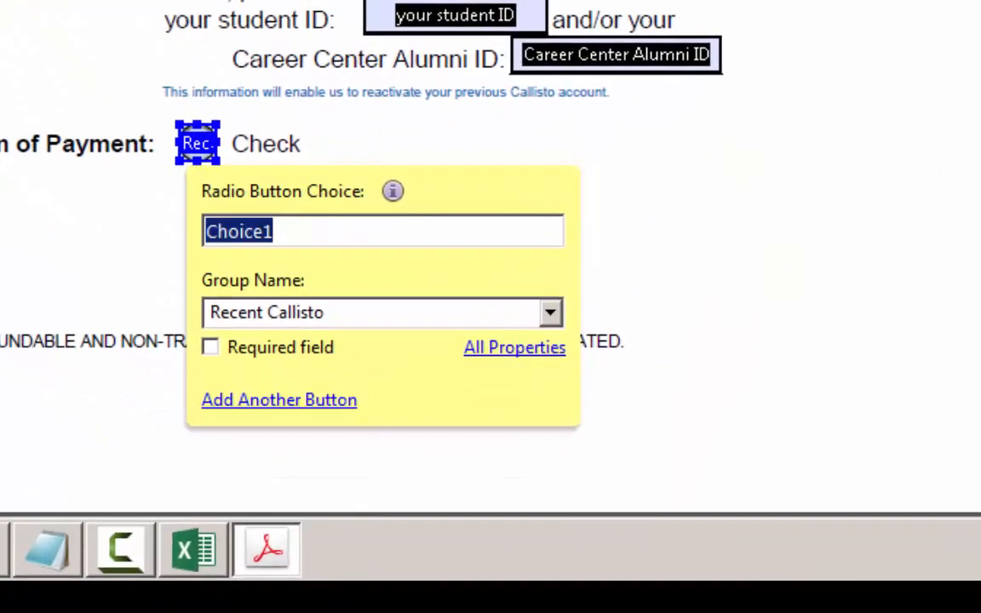
type("Check")
left_click(364, 321)
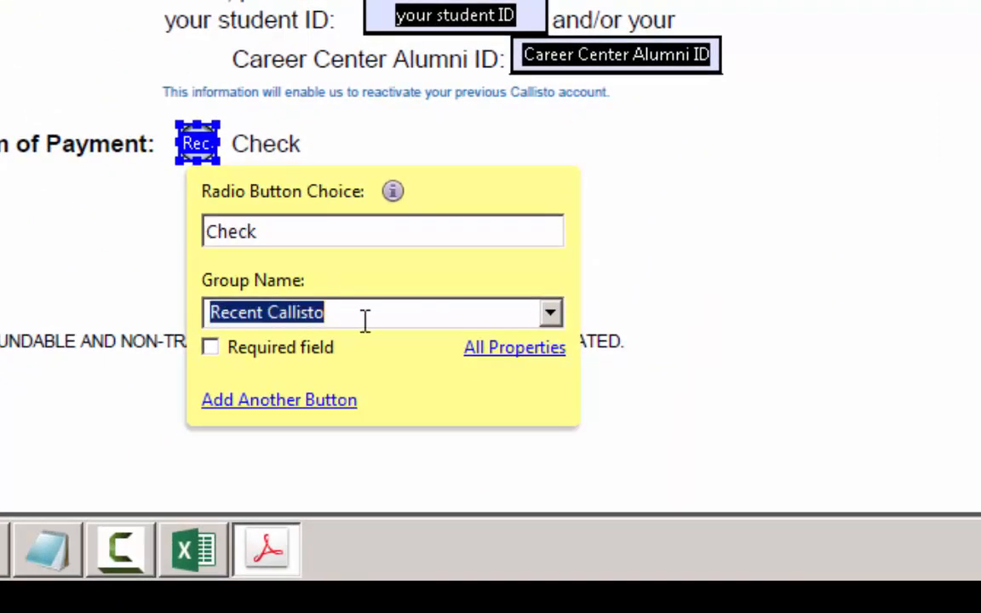
type("Form ")
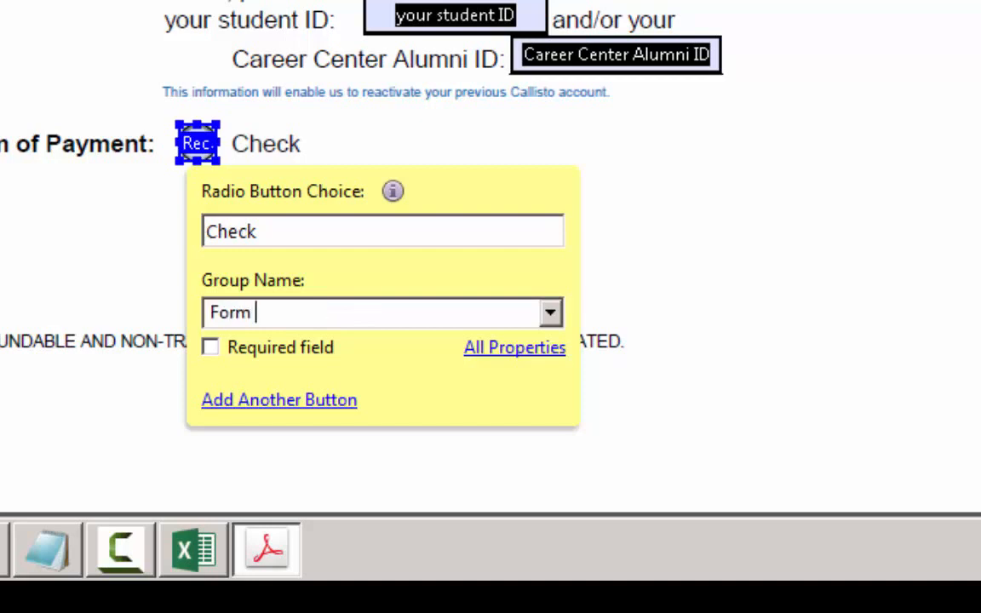
type("of Payment")
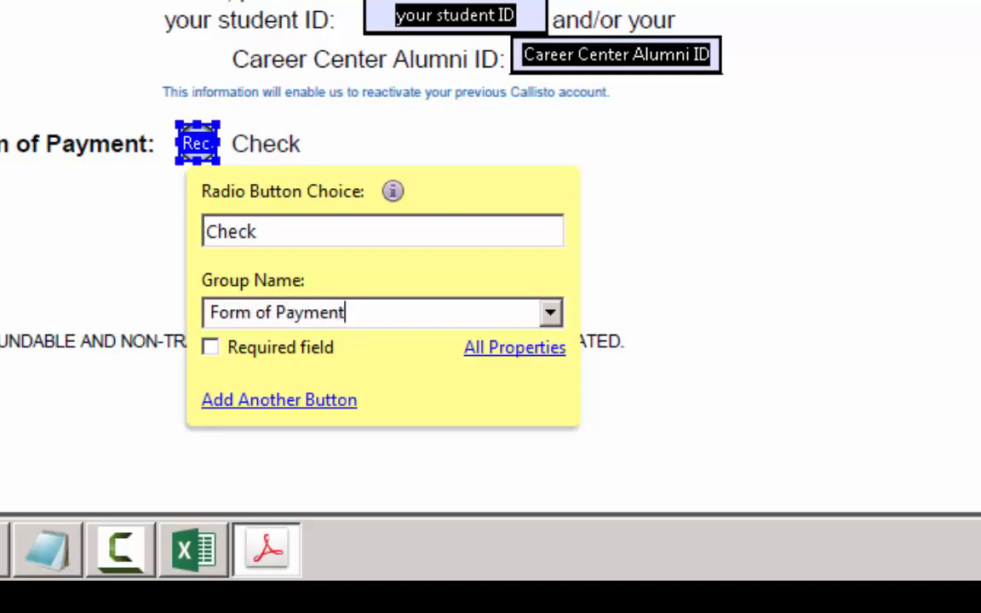
Add Form of Payment radio buttons beside Money Order/Cashier's Check, Credit Card and Debit Card, naming the last choice Debit Card.
left_click(279, 402)
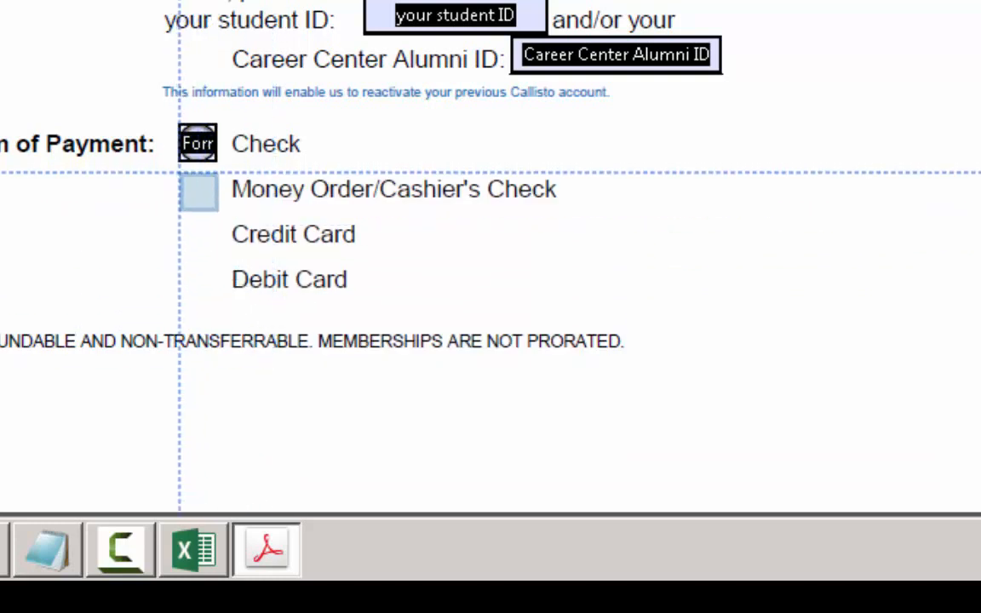
left_click(199, 192)
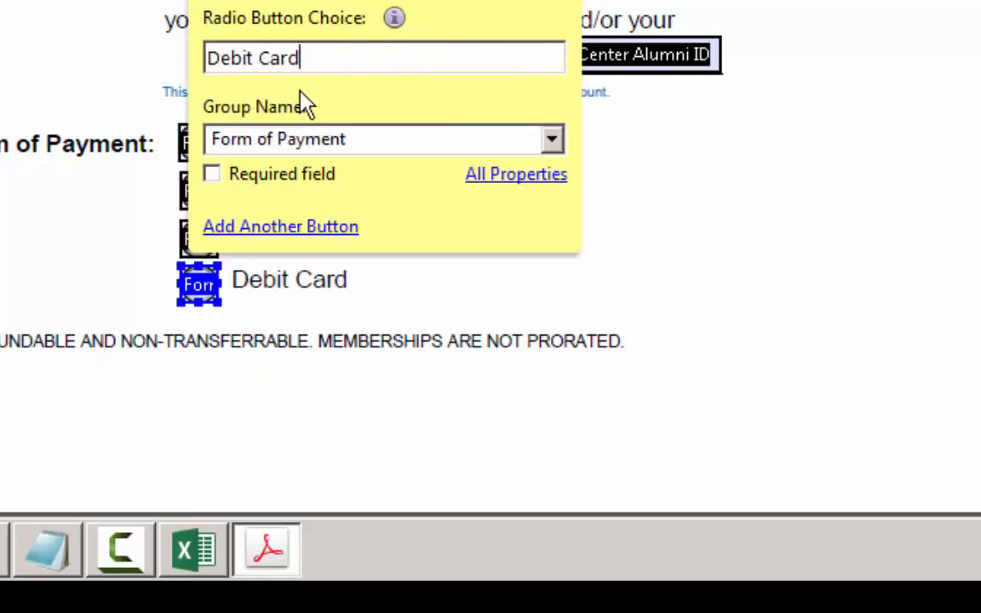
left_click(693, 223)
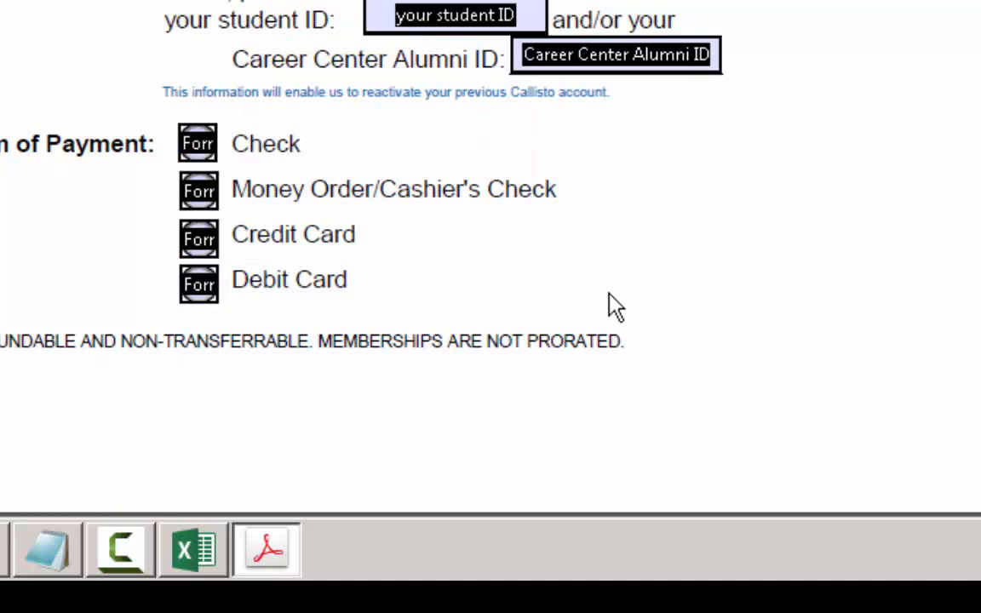
Nudge the Credit Card and Debit Card radio buttons to align them with the other Form of Payment buttons.
left_click(198, 283)
left_click(198, 238)
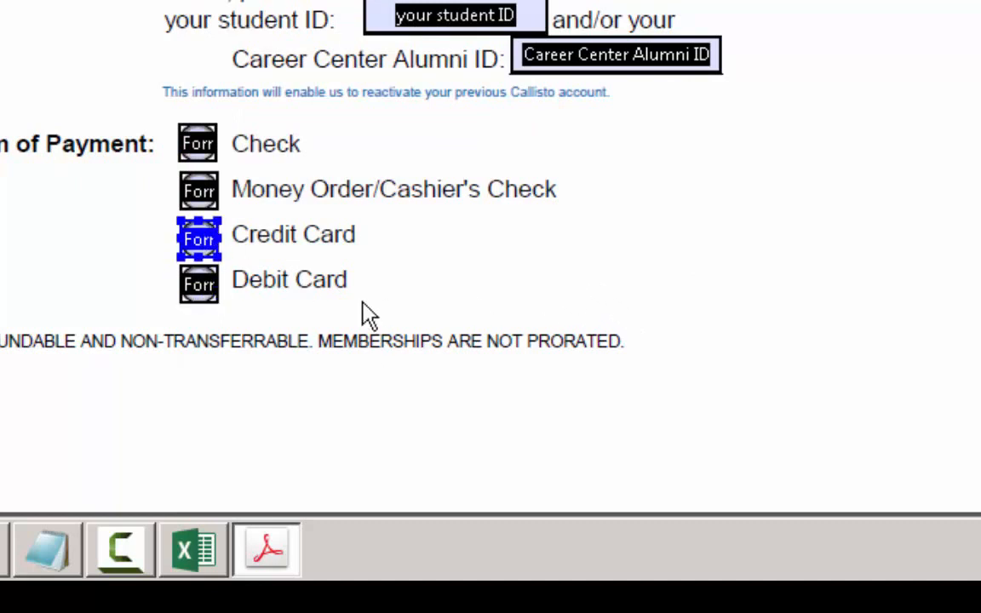
left_click(205, 281)
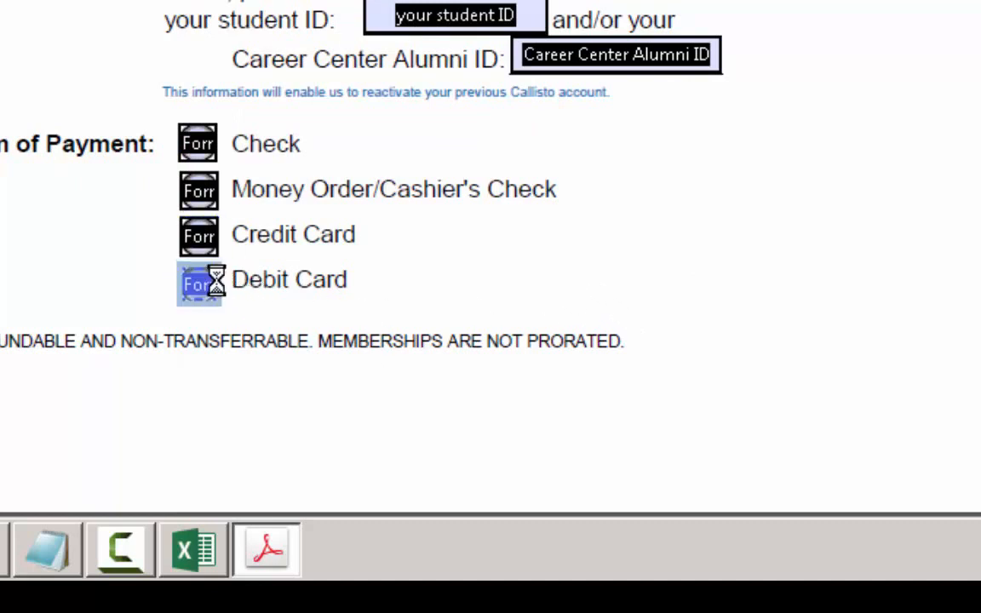
key("Left")
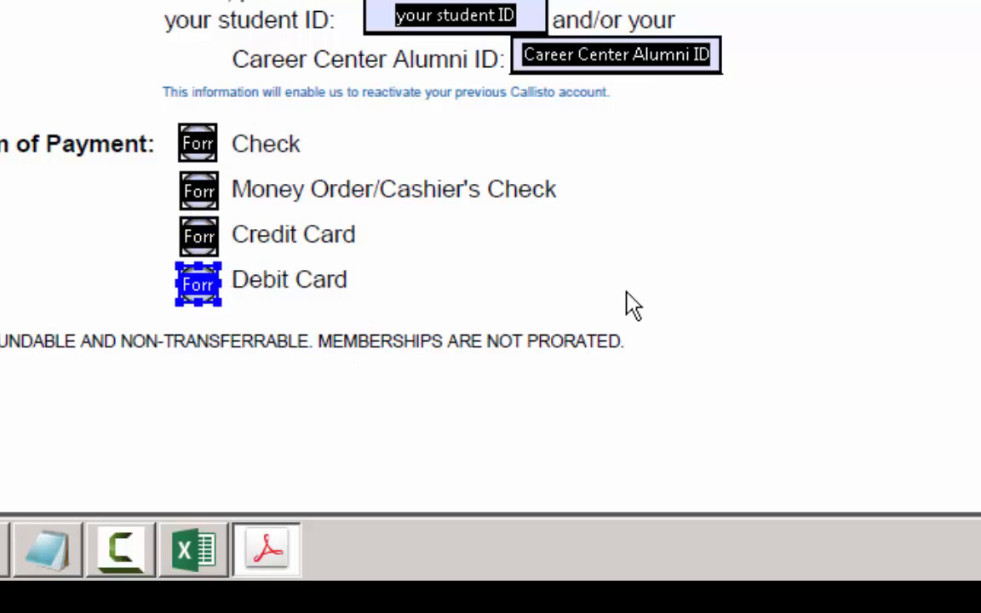
key("Right")
left_click(35, 191)
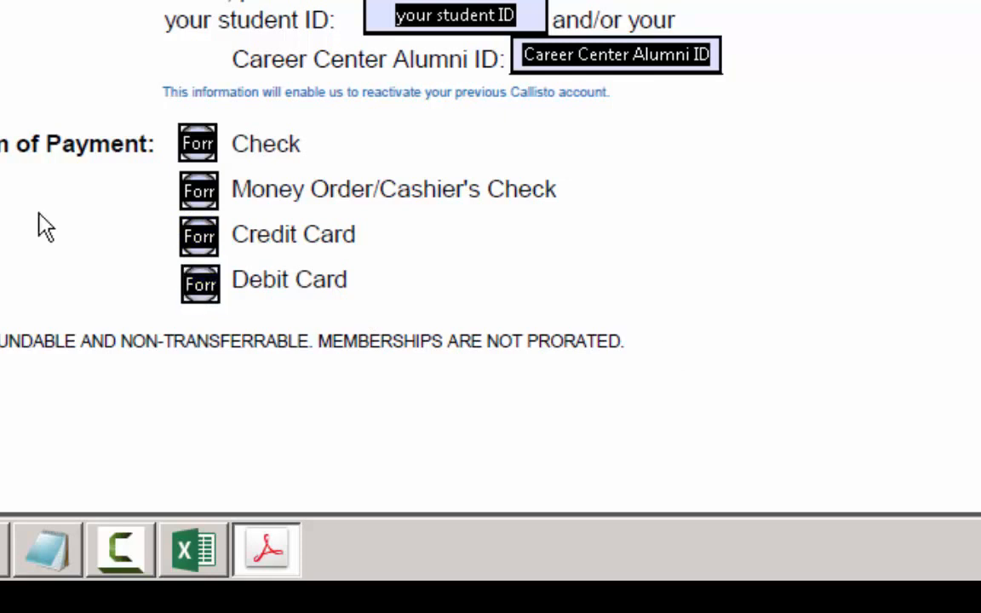
Reorder the tab sequence so your student ID and Career Center Alumni ID follow the Recent Callisto group, ahead of Form of Payment.
scroll(655, 186, "up", 1)
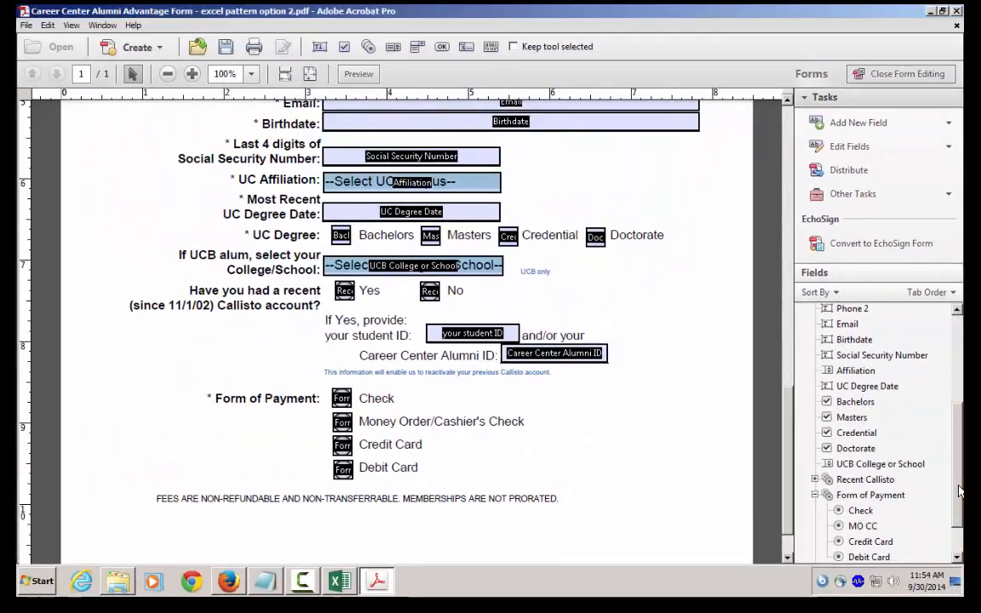
scroll(958, 524, "down", 1)
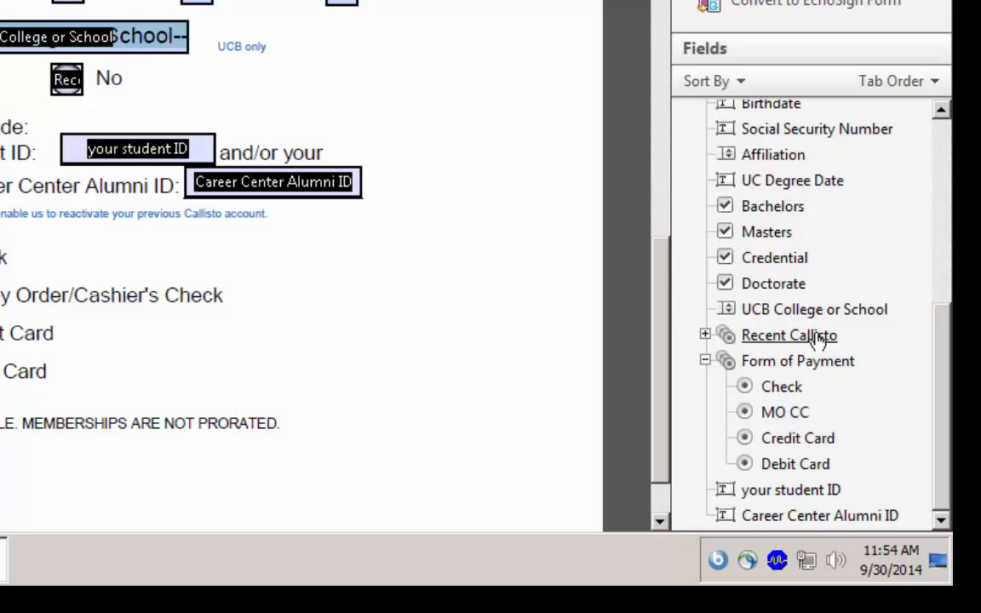
left_click(705, 335)
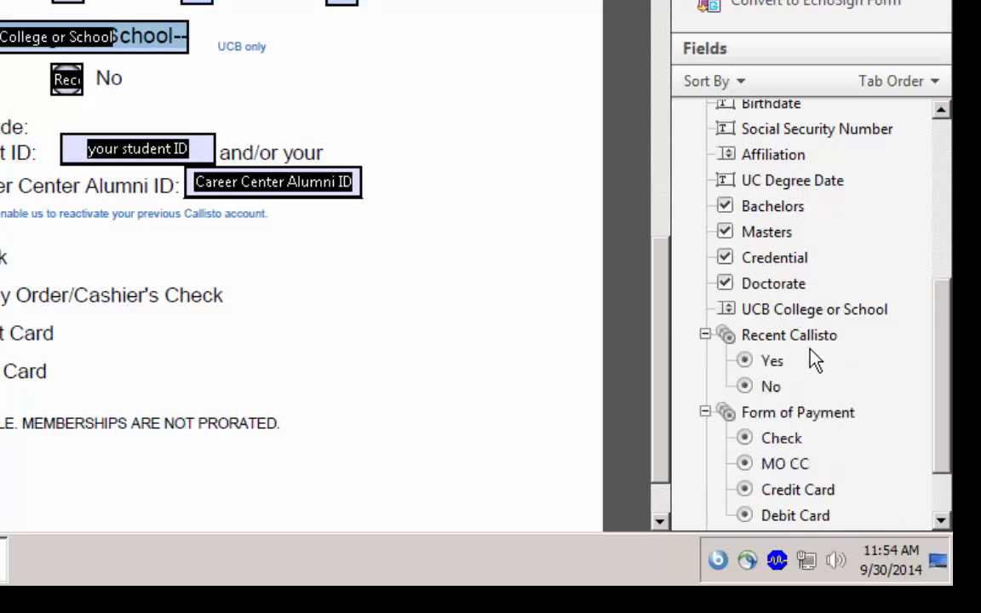
scroll(813, 349, "down", 1)
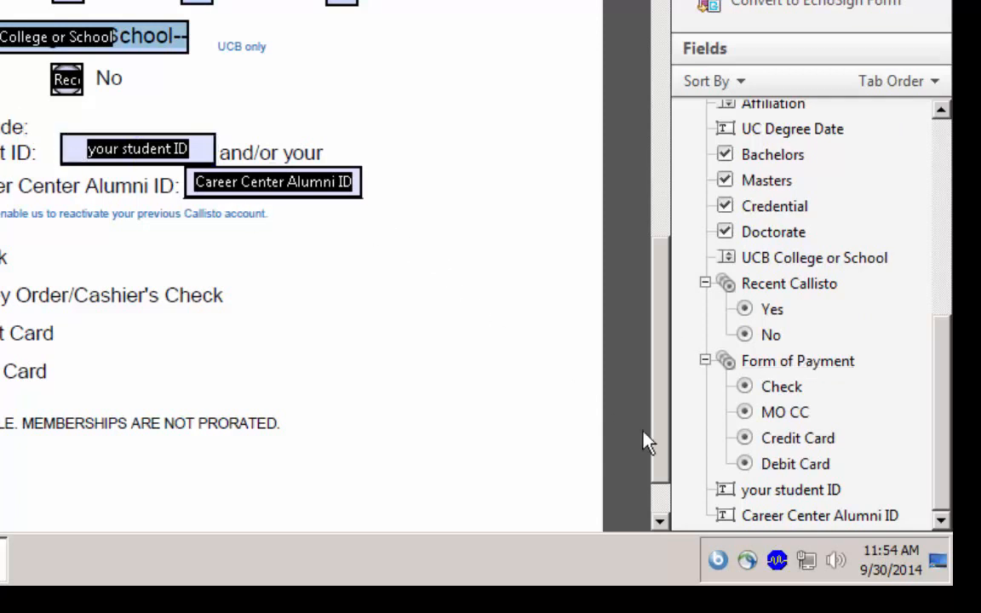
left_click_drag(788, 492, 795, 336)
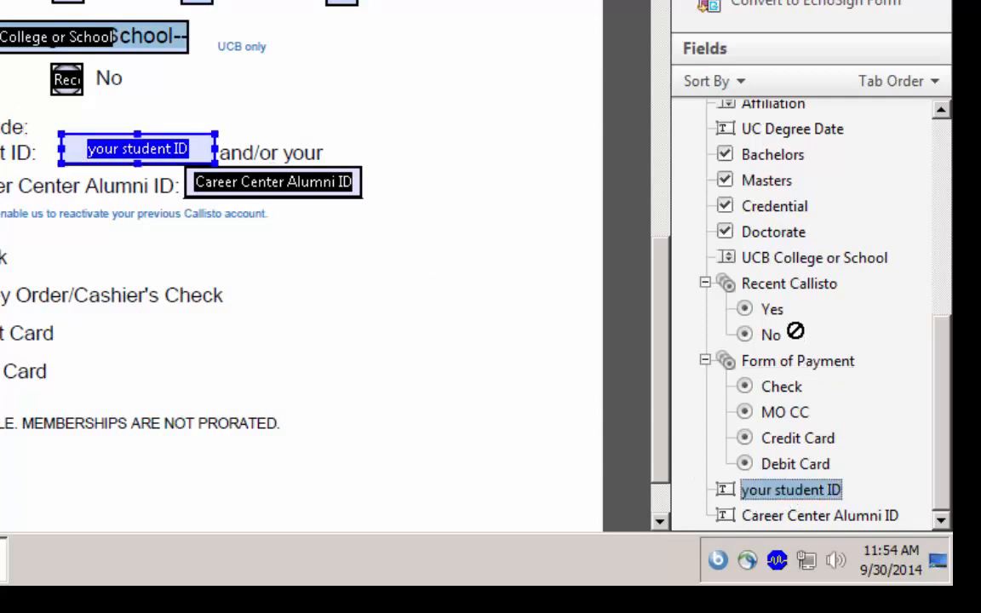
left_click(705, 283)
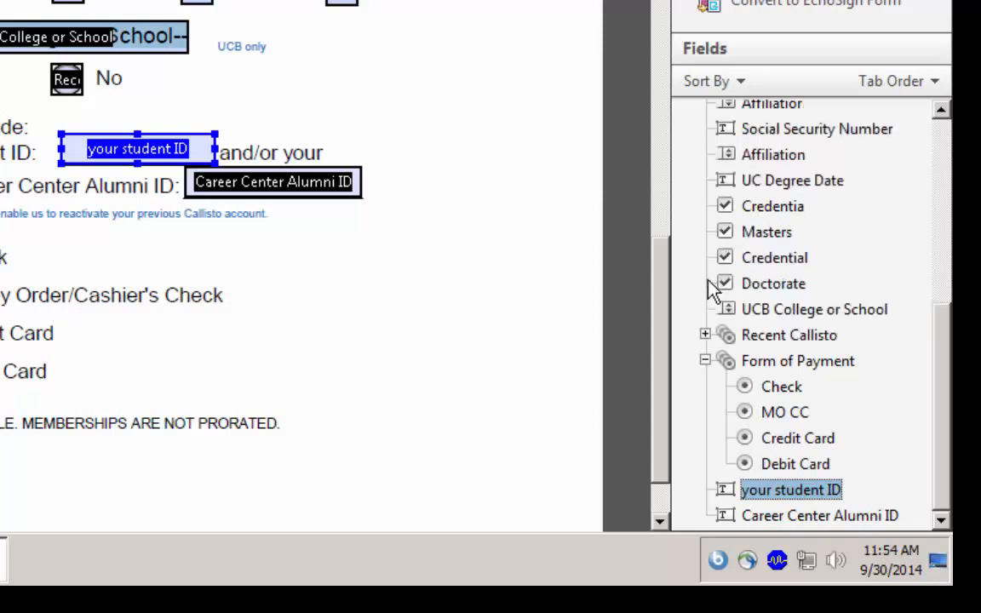
left_click(705, 361)
left_click_drag(758, 488, 808, 453)
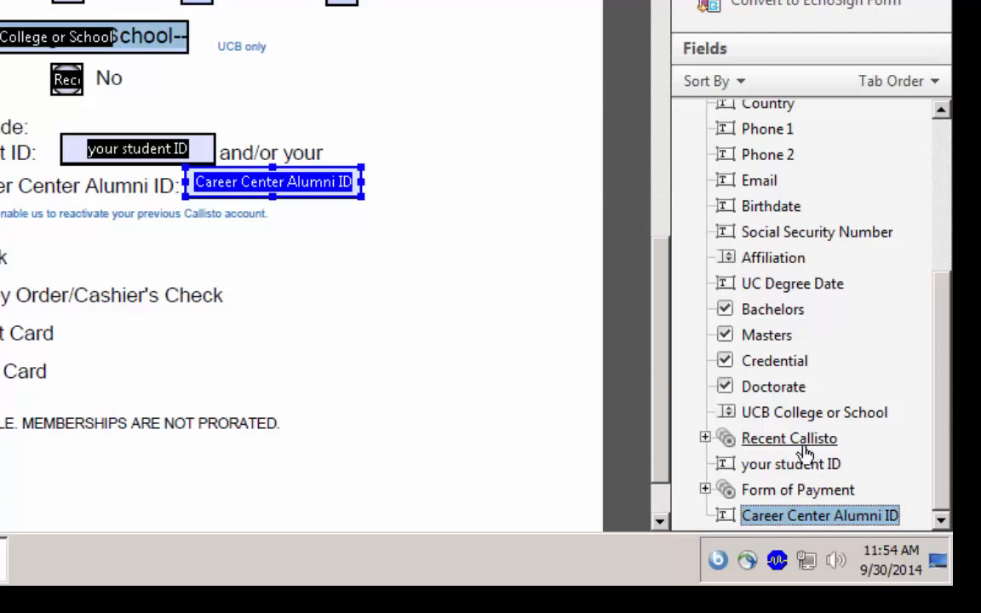
left_click_drag(810, 526, 819, 456)
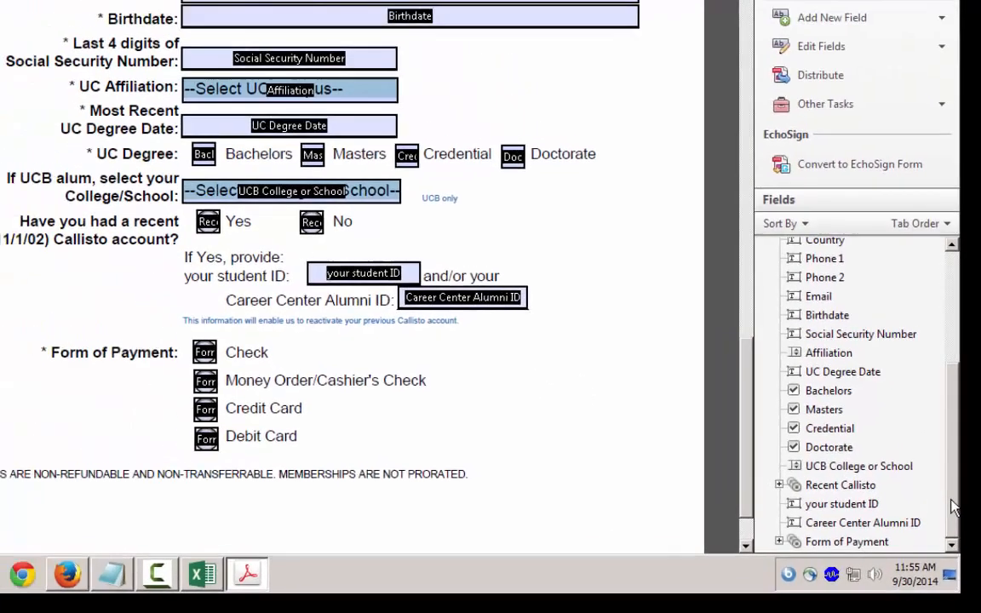
left_click_drag(941, 458, 940, 237)
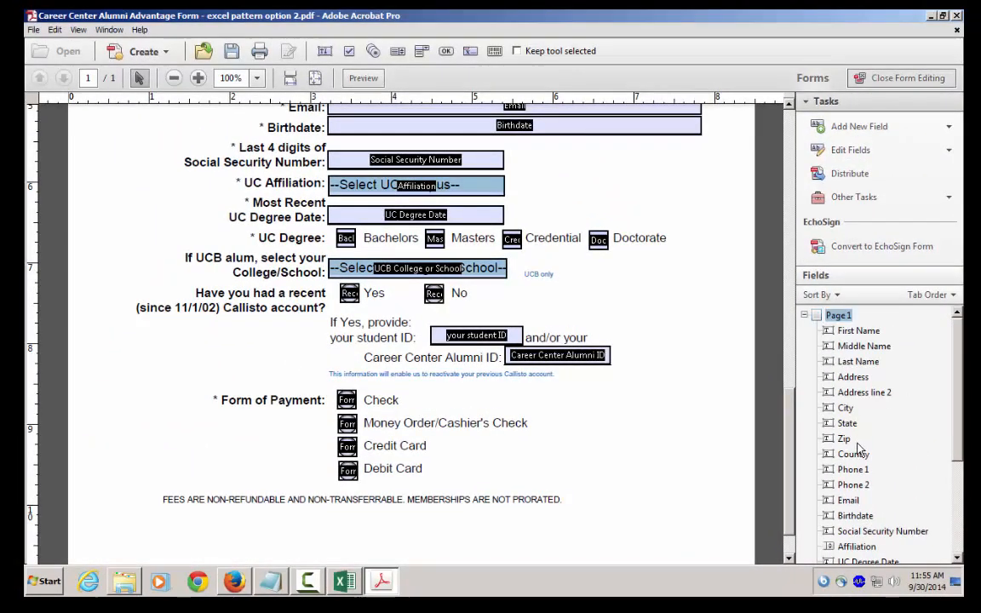
scroll(860, 426, "down", 3)
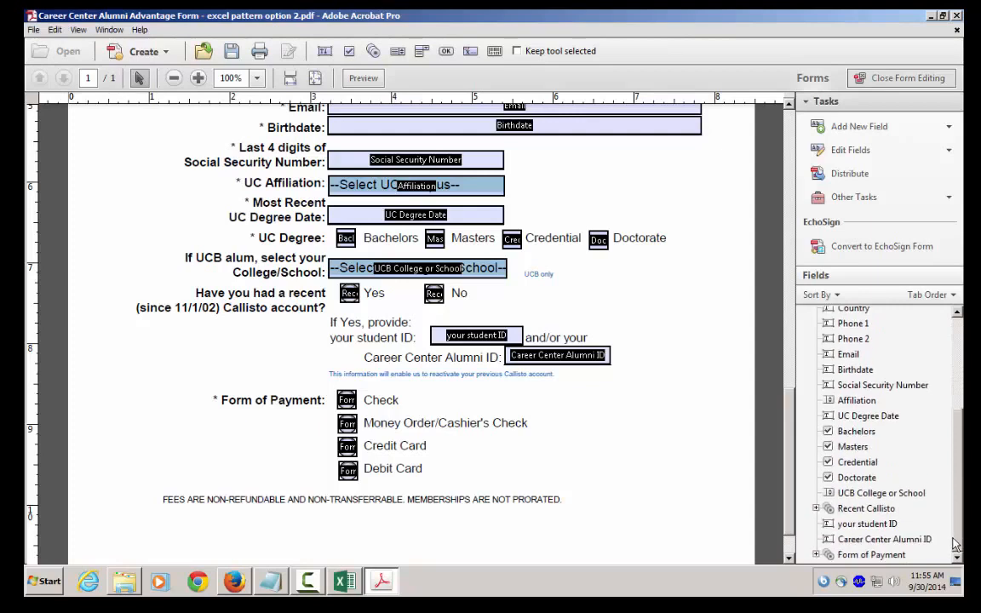
scroll(955, 545, "up", 3)
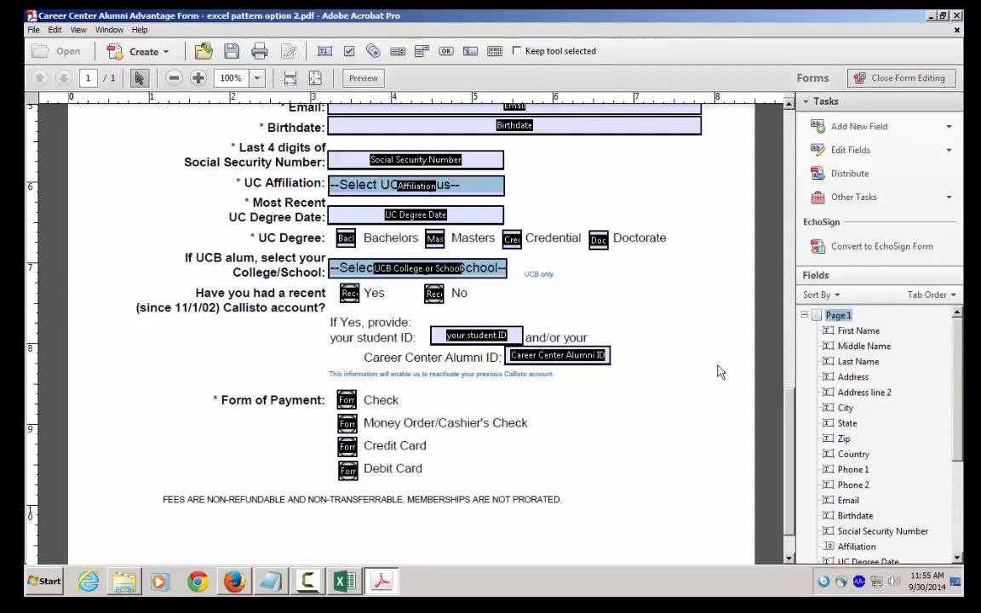
Preview the form and step through its fields starting at First Name to test the tab order.
scroll(619, 397, "up", 6)
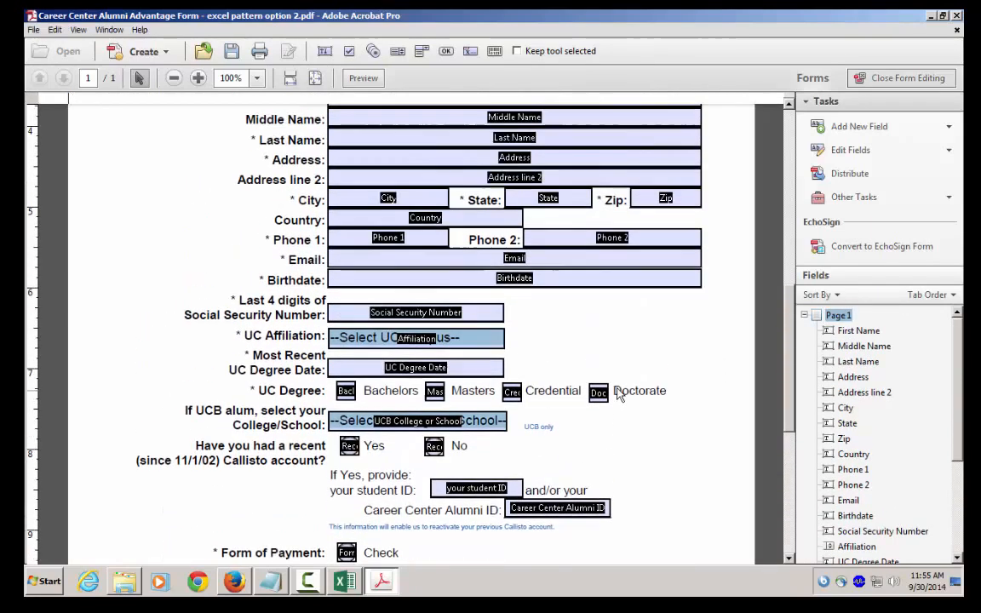
scroll(619, 387, "up", 3)
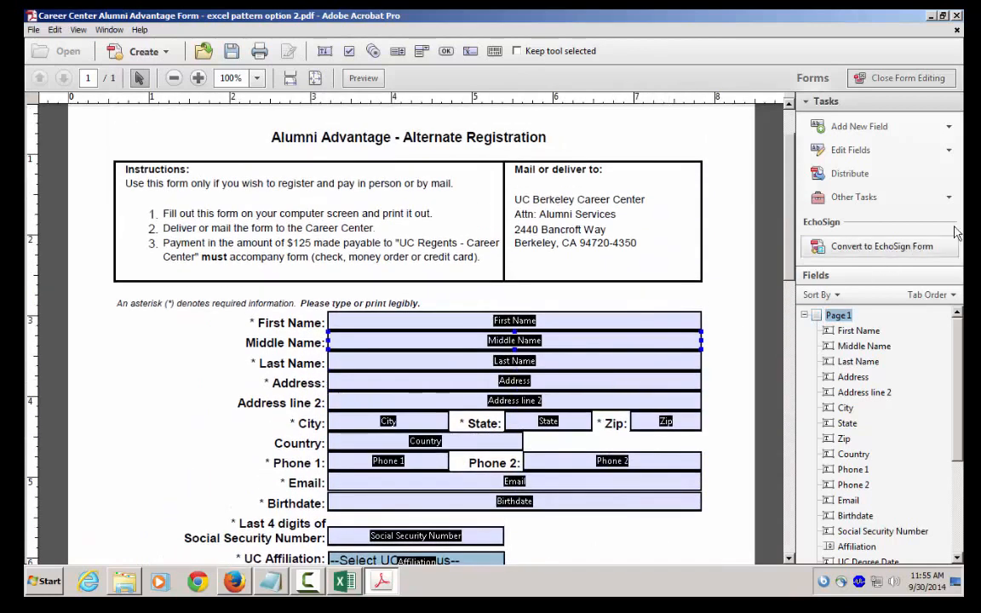
left_click(364, 78)
left_click(491, 358)
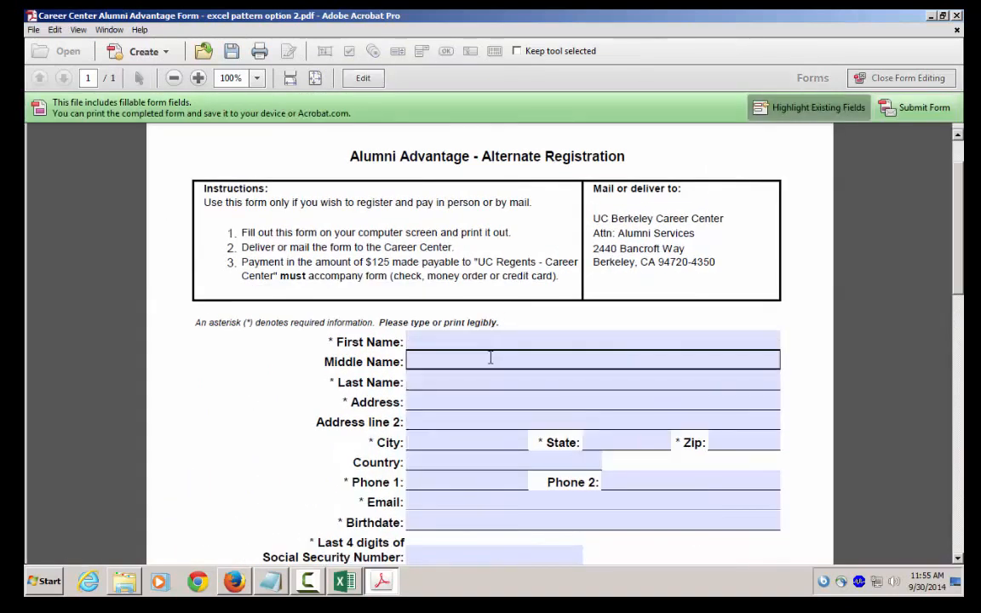
left_click(486, 343)
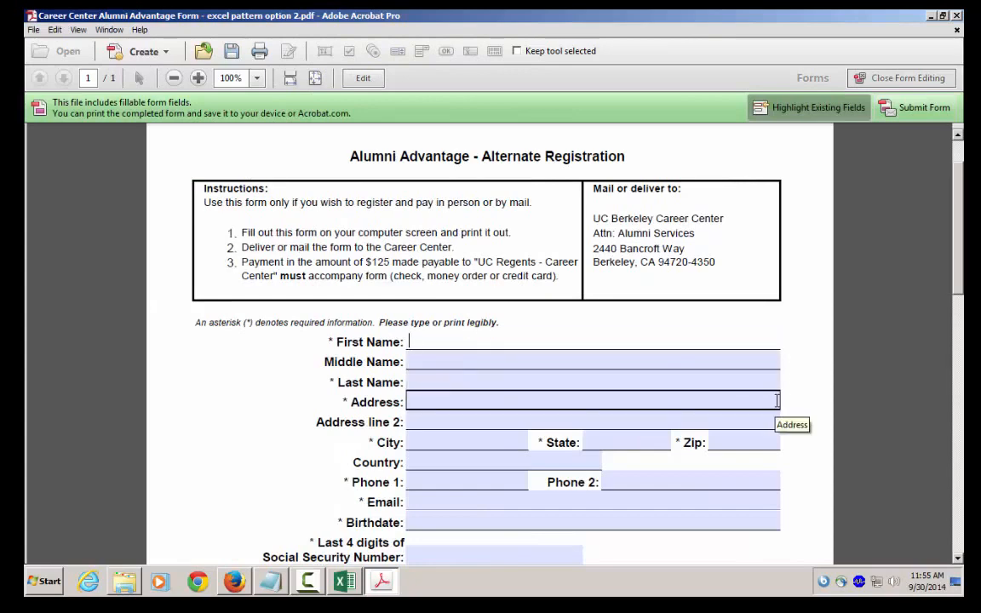
key("Tab")
key("Tab")
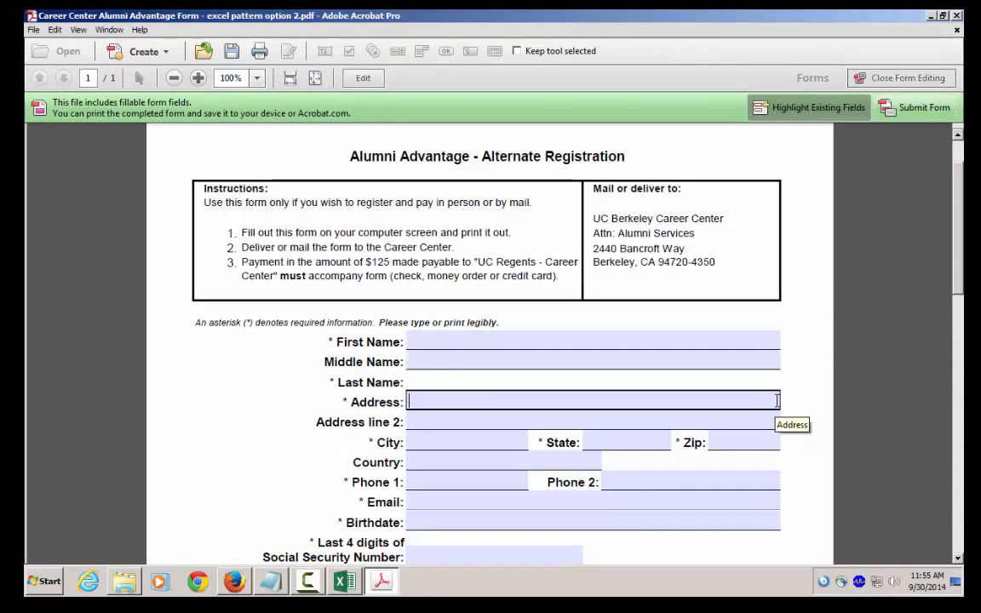
key("Tab")
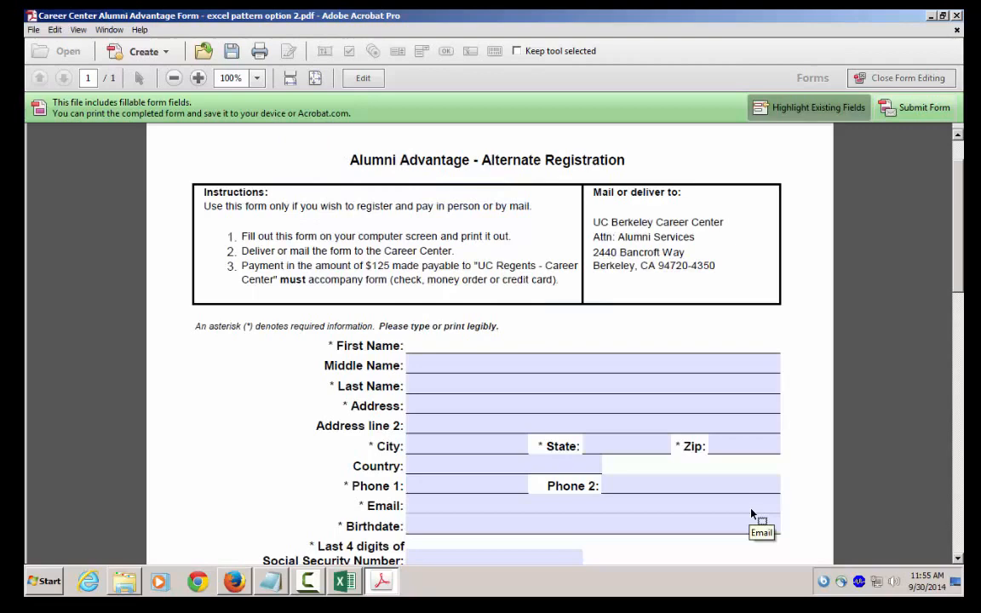
scroll(750, 502, "down", 1)
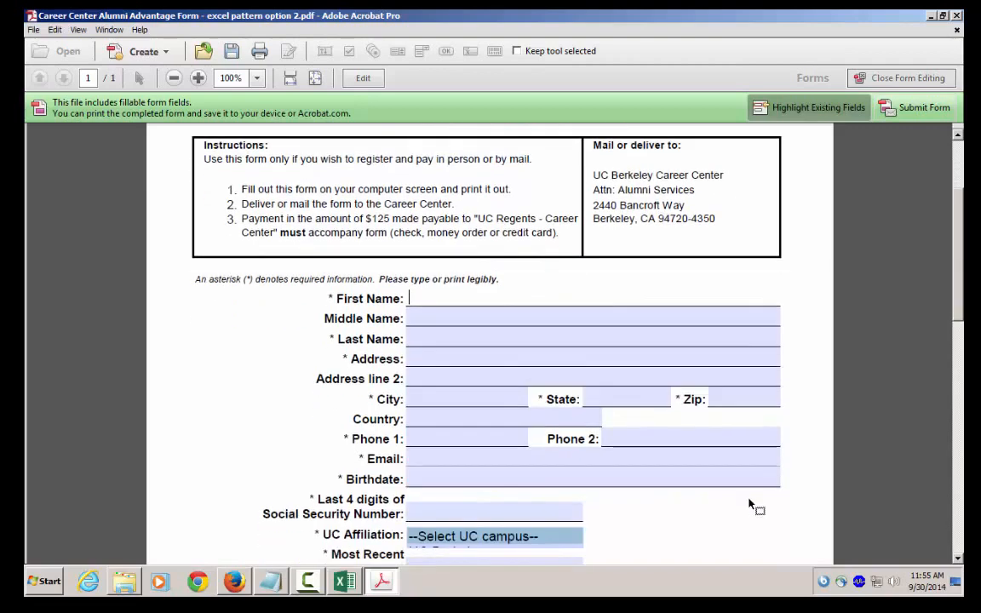
scroll(750, 503, "down", 2)
scroll(750, 500, "up", 4)
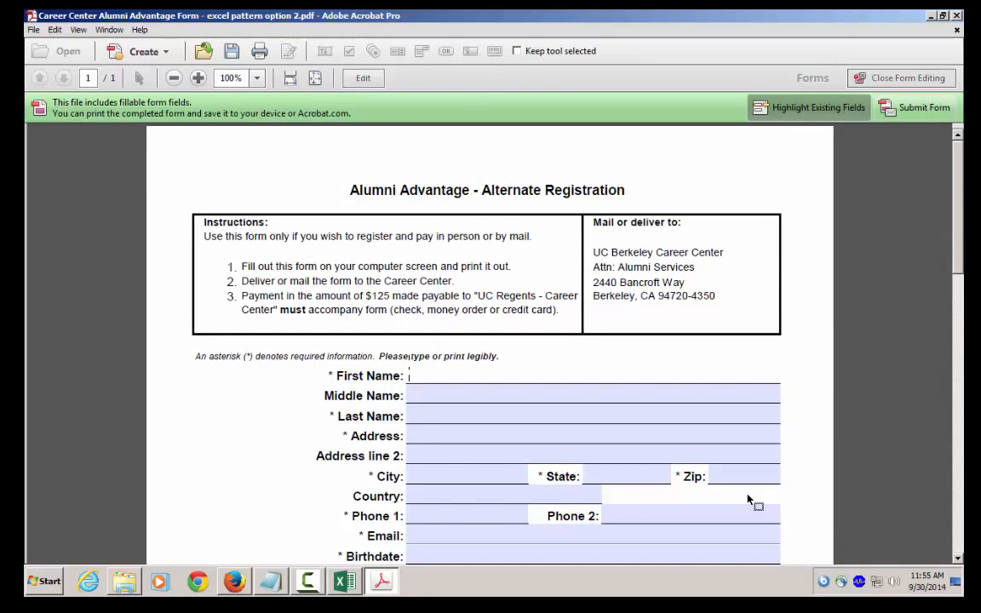
Set up saving a copy as Adobe PDF Files, Optimized, and select the "- excel pattern option 2" part of the file name.
left_click(33, 29)
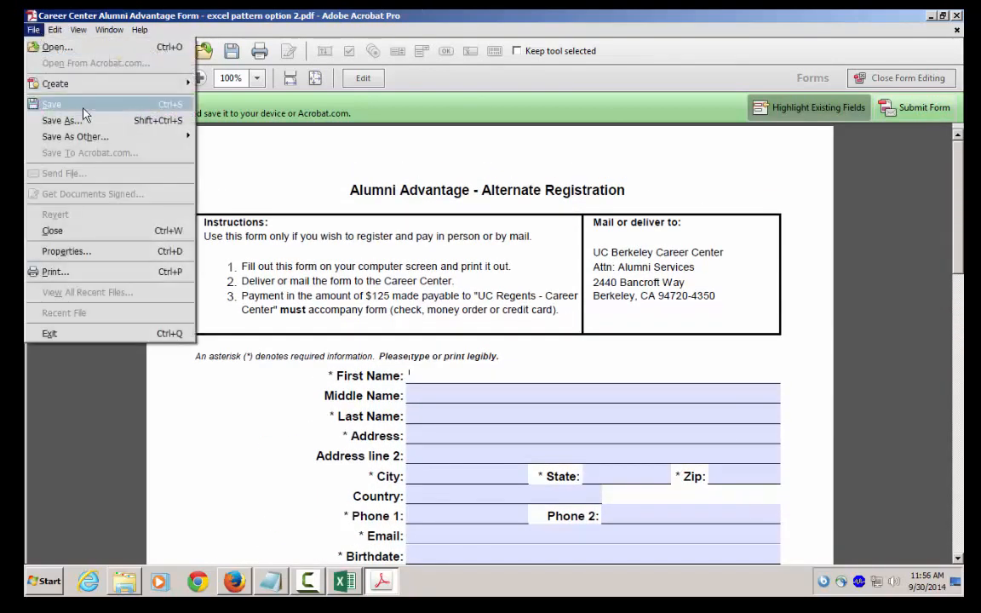
left_click(83, 123)
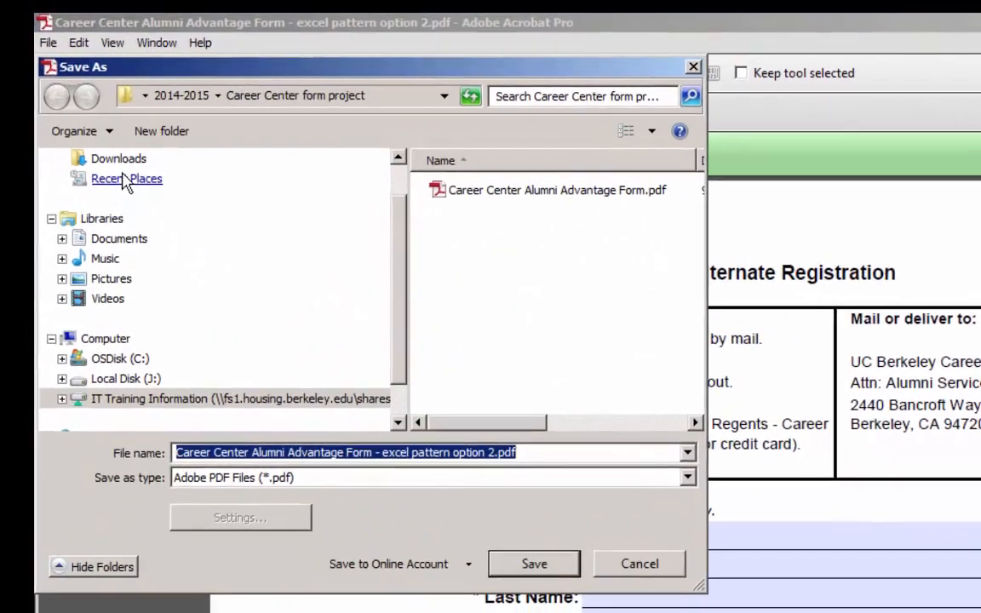
left_click(347, 482)
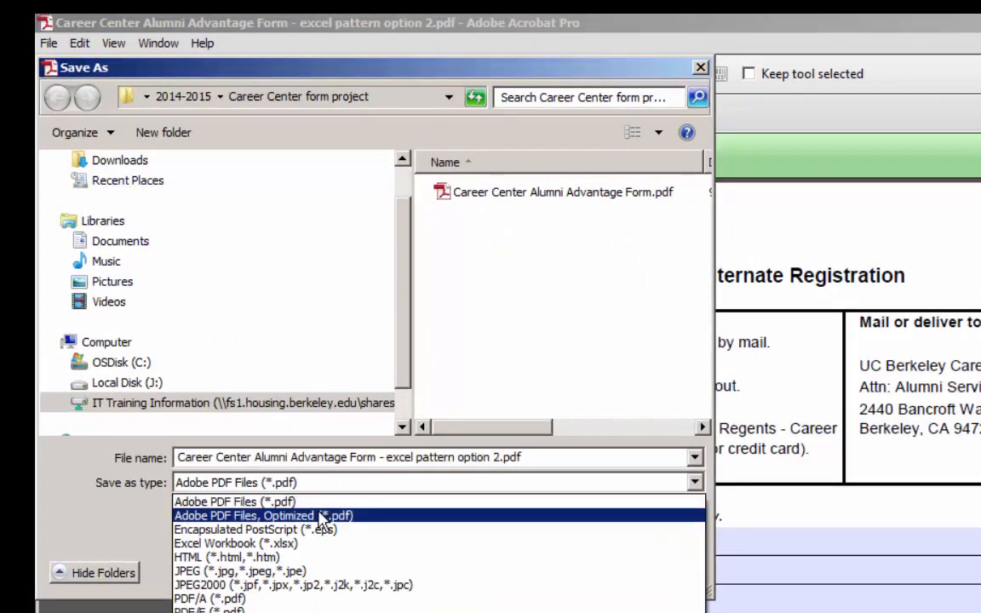
left_click(325, 516)
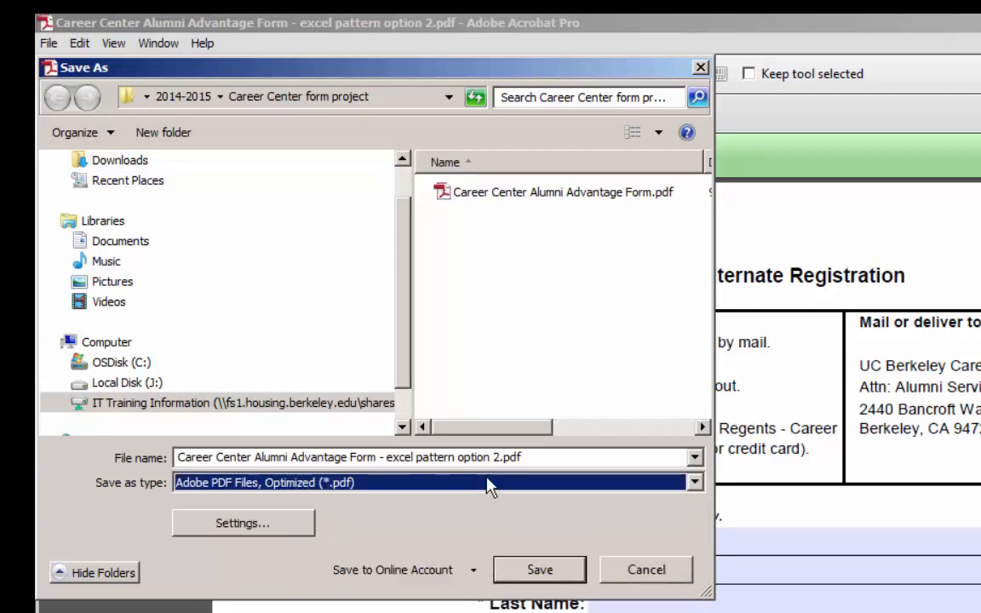
left_click(380, 461)
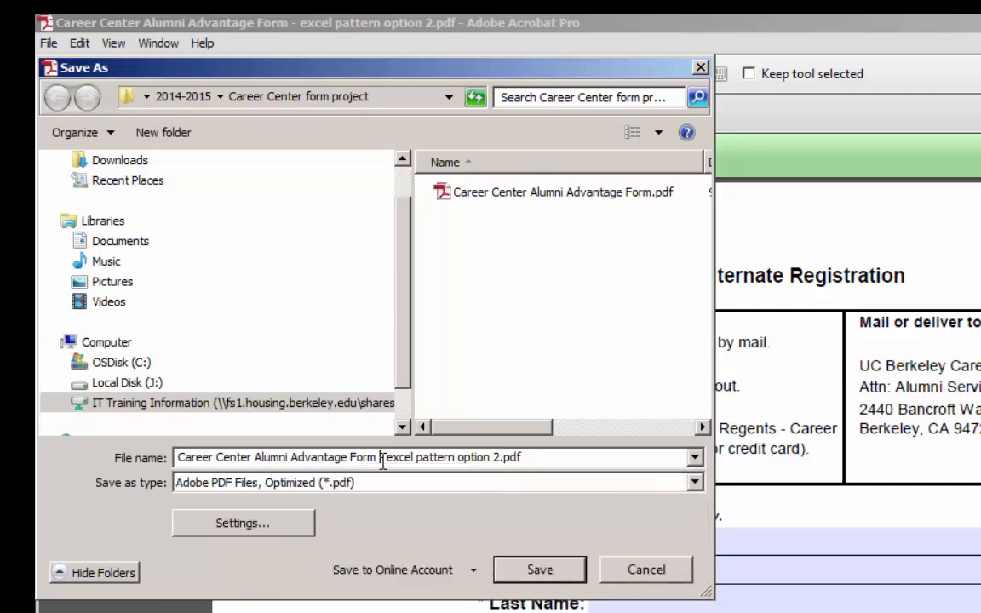
left_click_drag(380, 460, 504, 461)
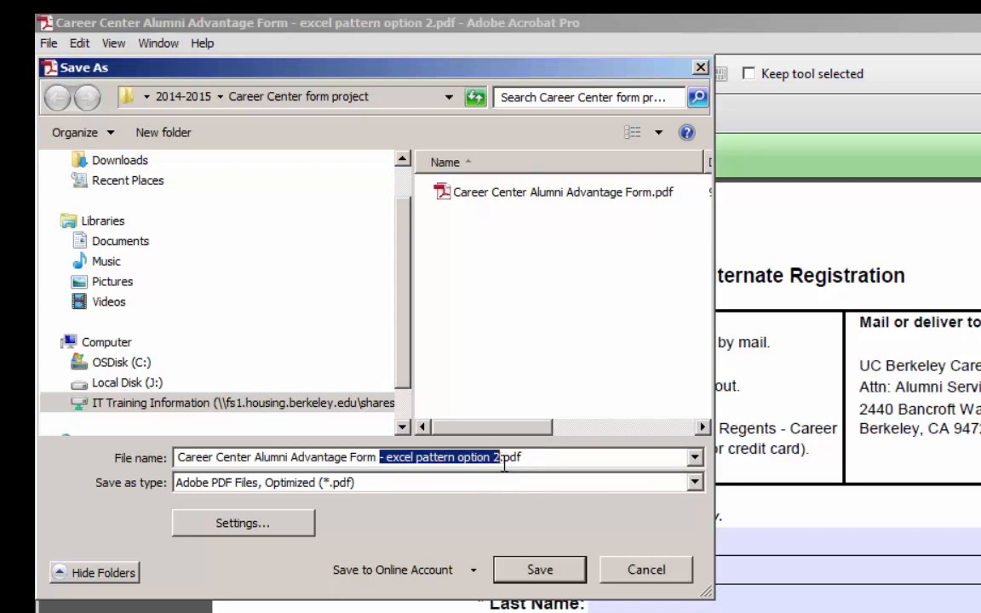